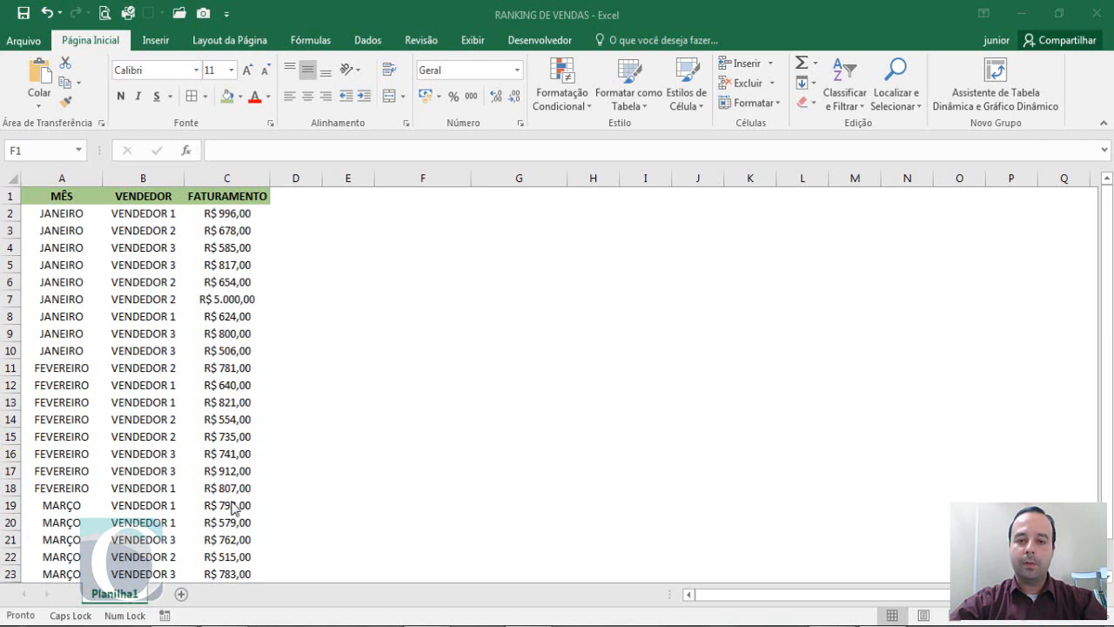
- Enter the headers VENDEDOR in cell F1 and FATURAMENTO in cell G1
left_click(457, 196)
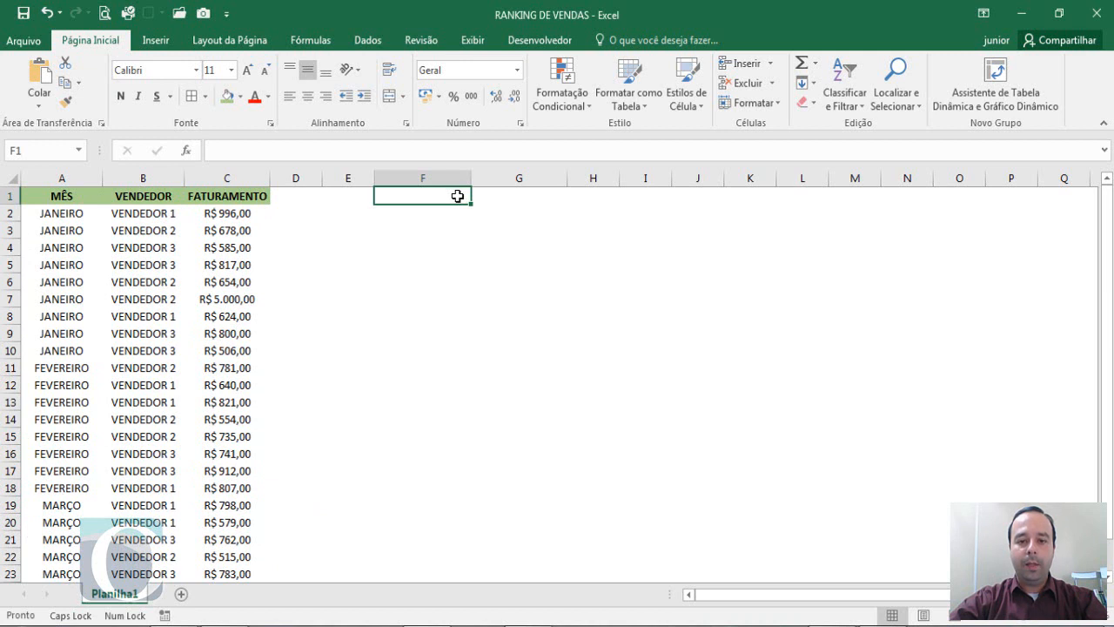
type("VEN")
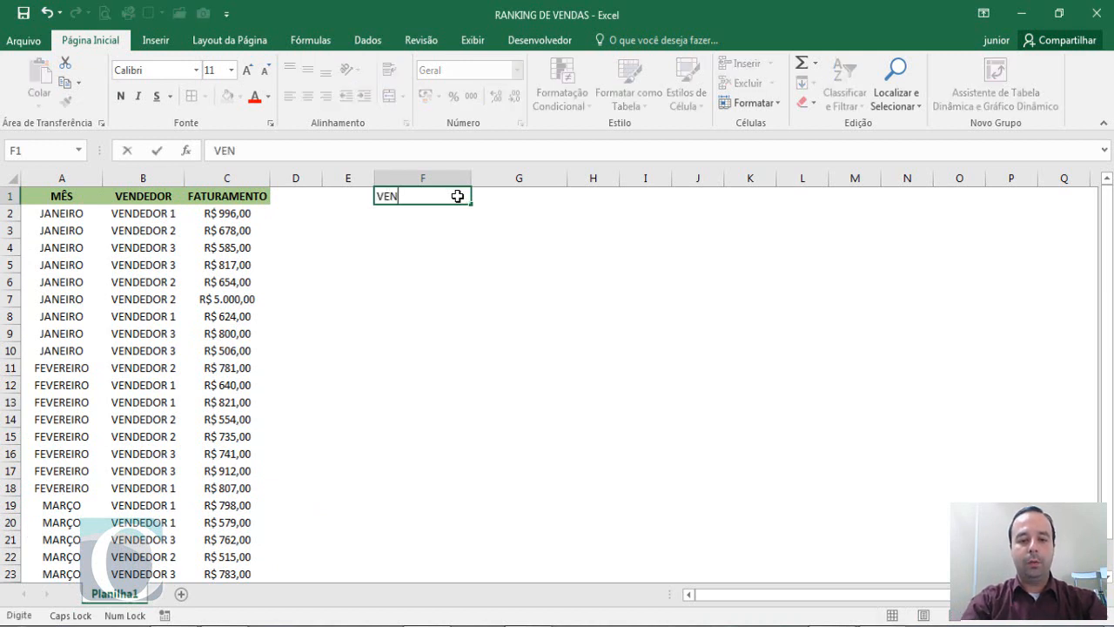
type("DEDOR")
key("Tab")
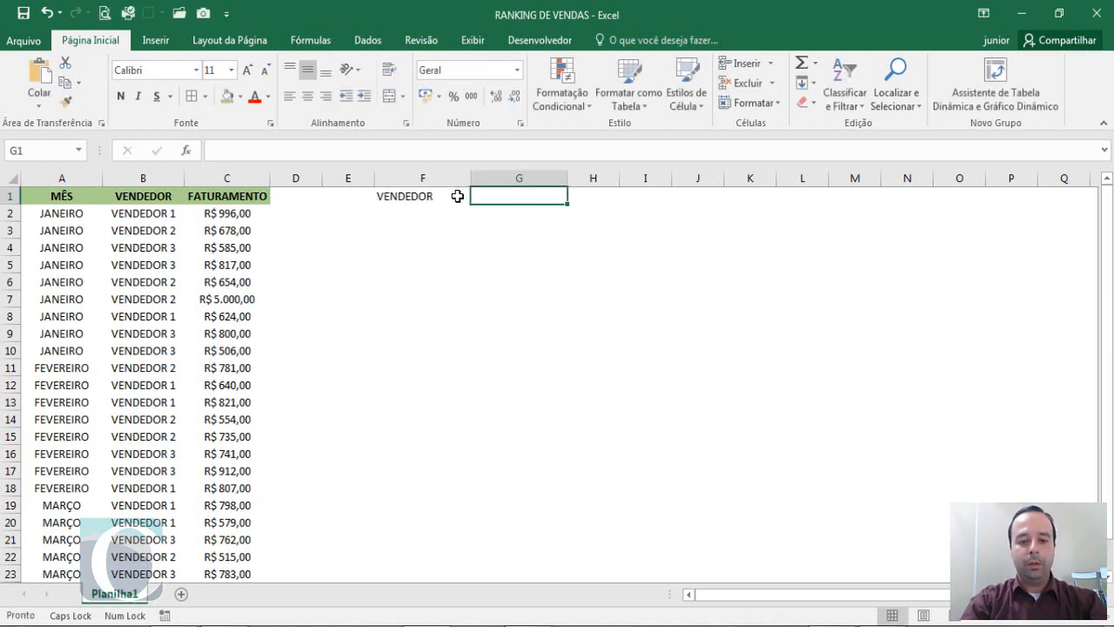
type("FATURAMENTO")
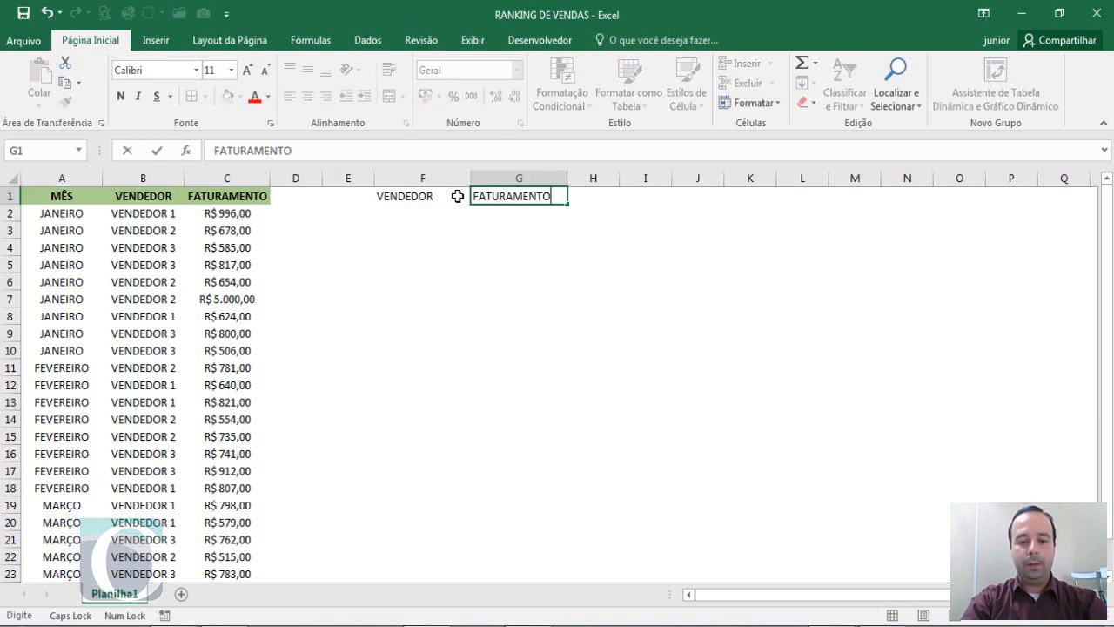
key("Tab")
left_click(437, 214)
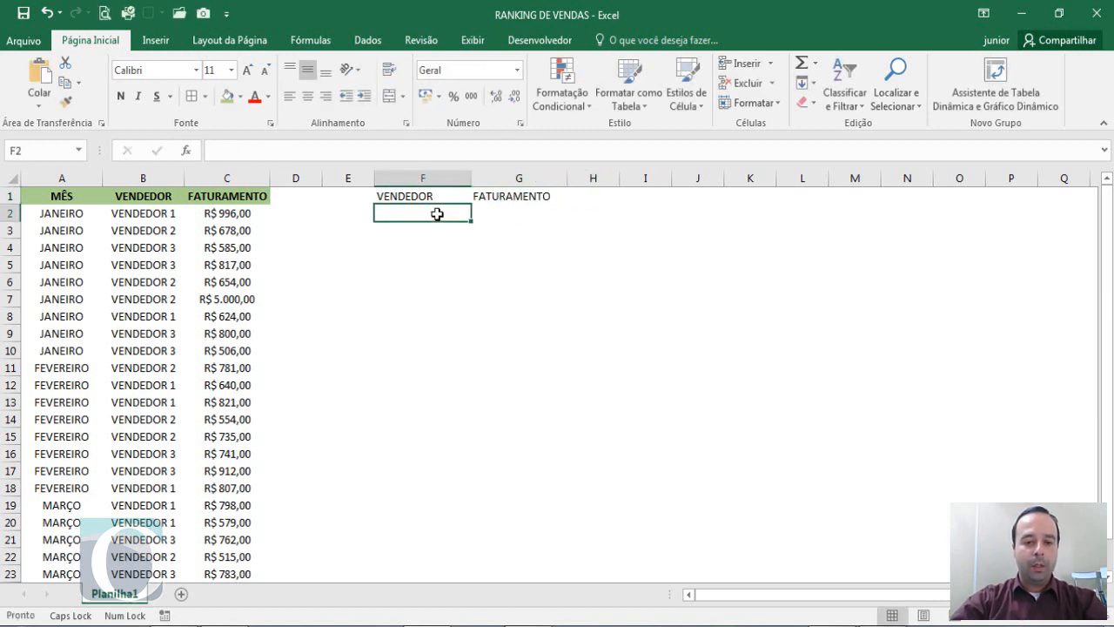
- Copy the entire VENDEDOR column B into column K
left_click_drag(129, 215, 128, 504)
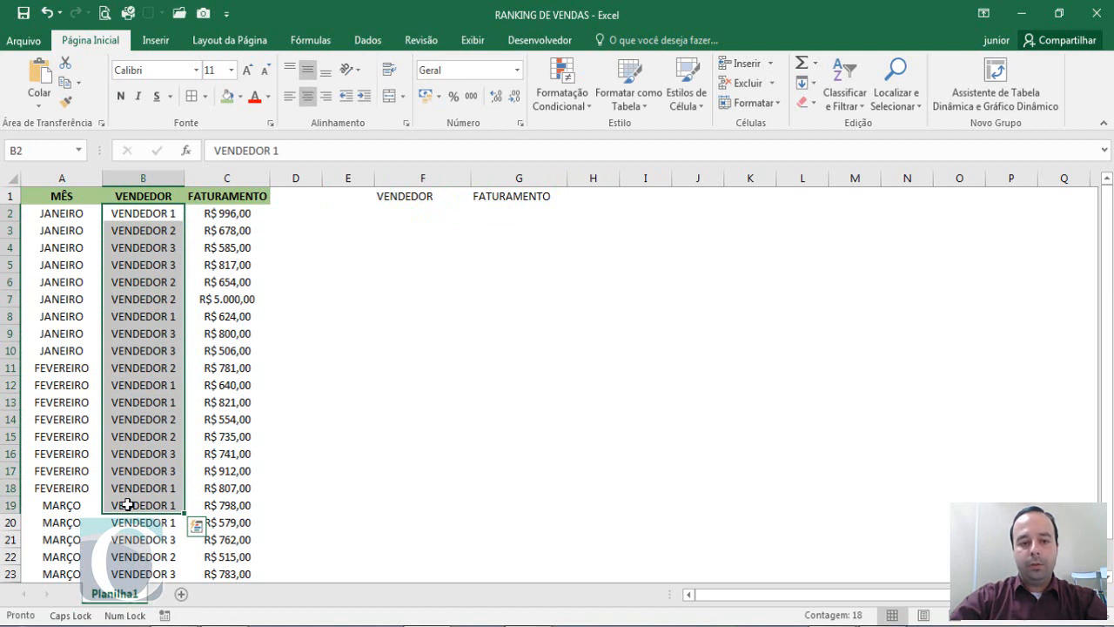
left_click(147, 177)
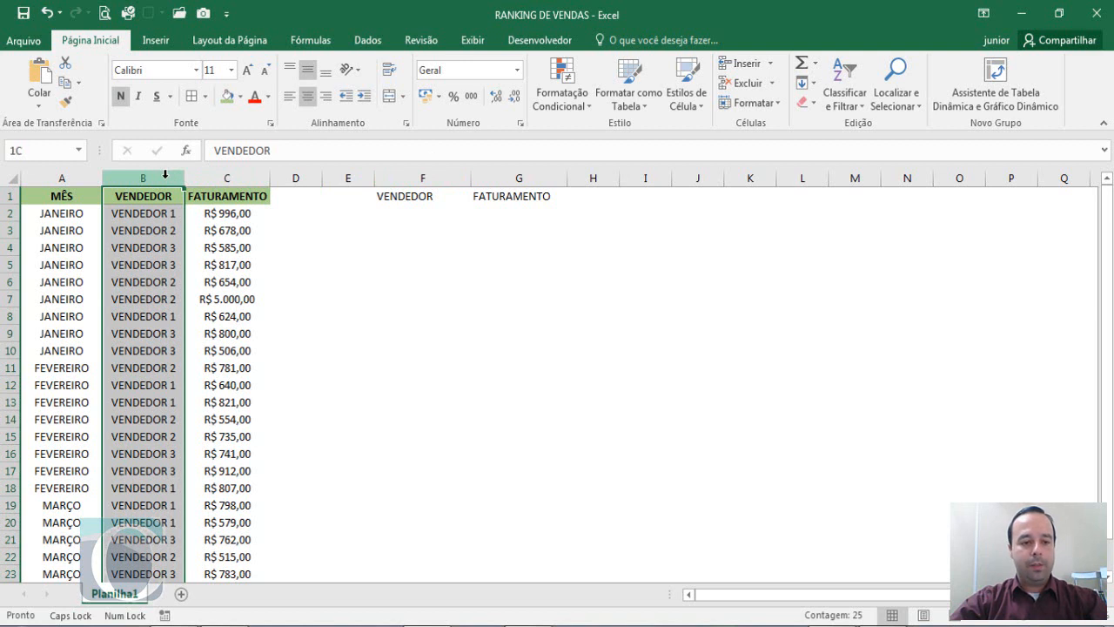
left_click(165, 175)
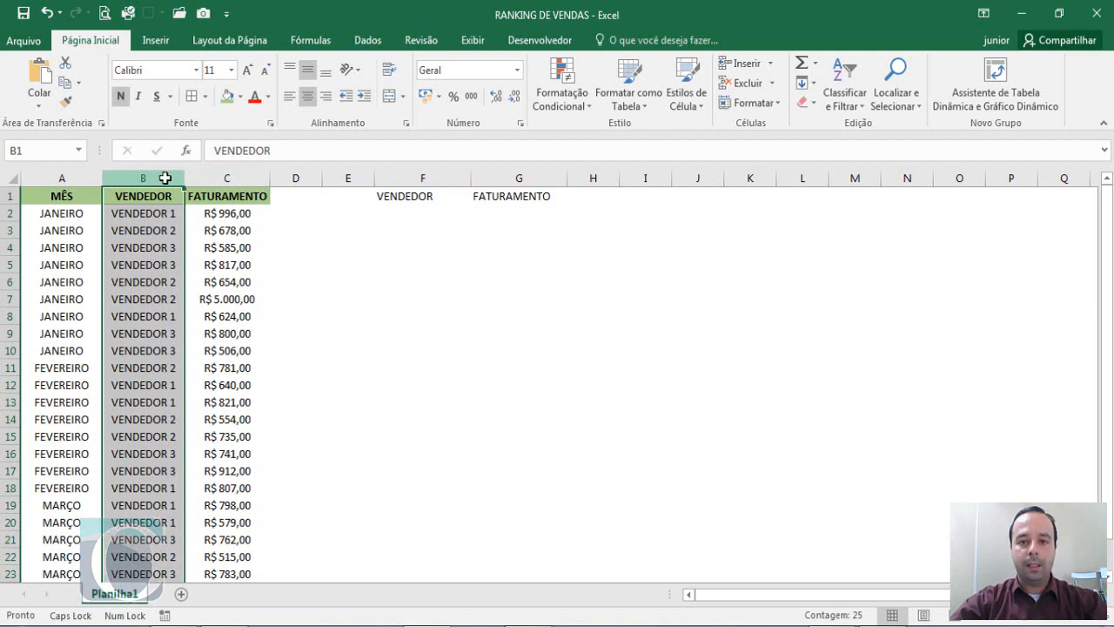
key("ctrl+c")
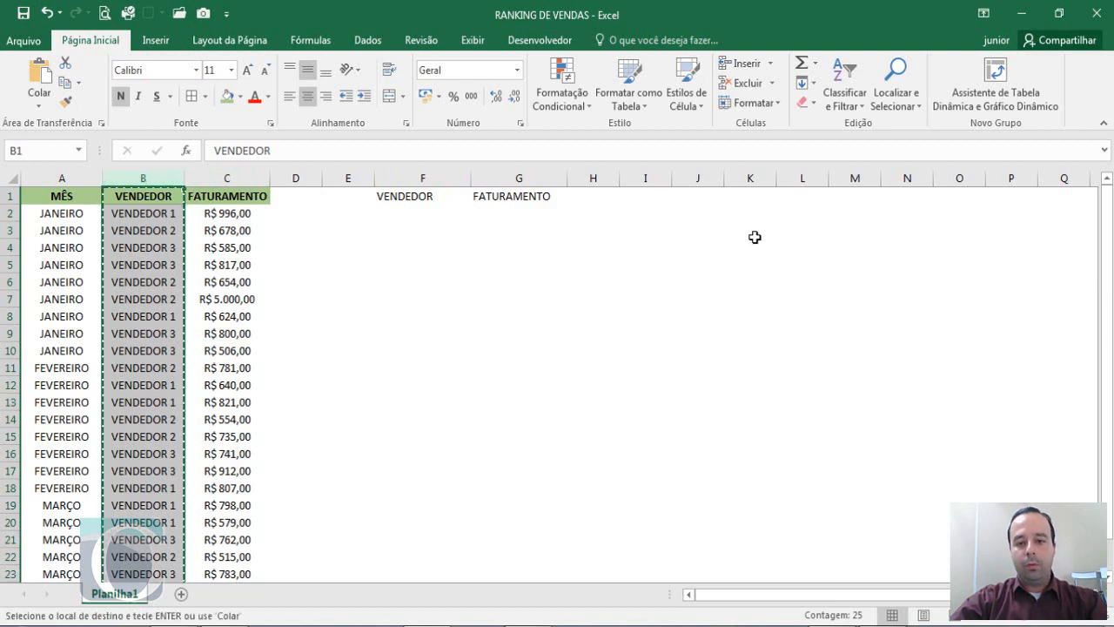
left_click(752, 178)
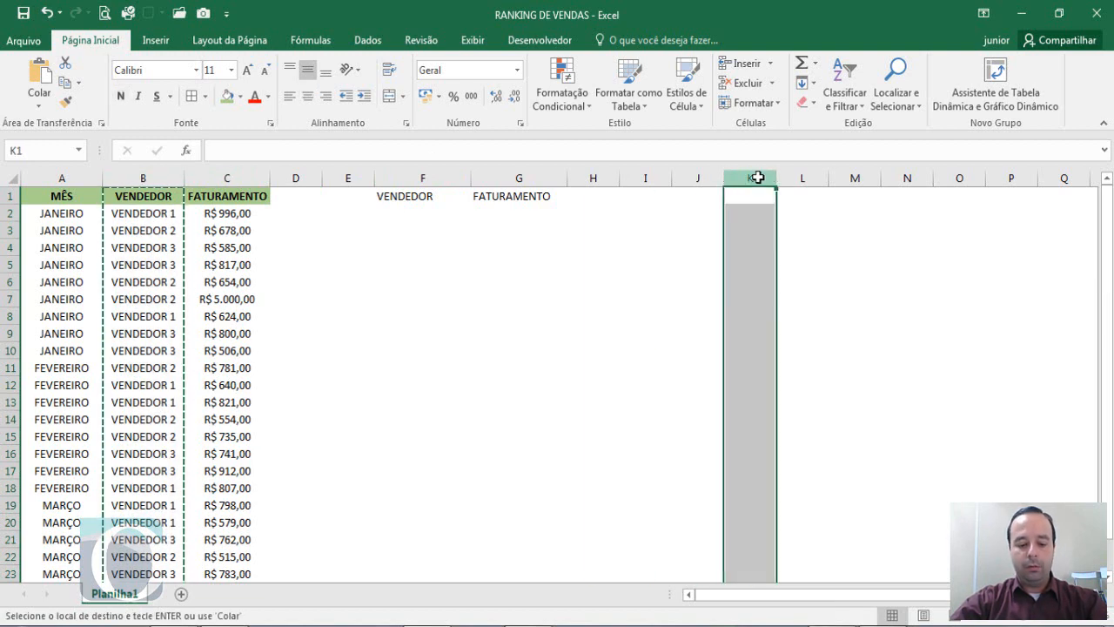
key("ctrl+v")
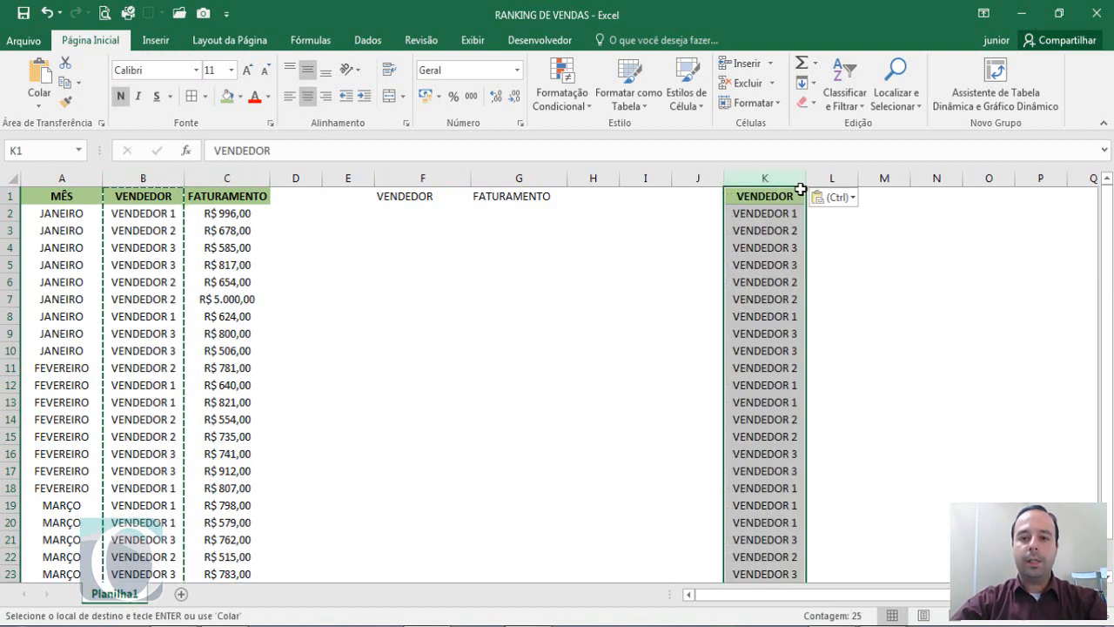
- Remove the duplicate values from the VENDEDOR list in column K, treating the first row as a header
left_click(369, 41)
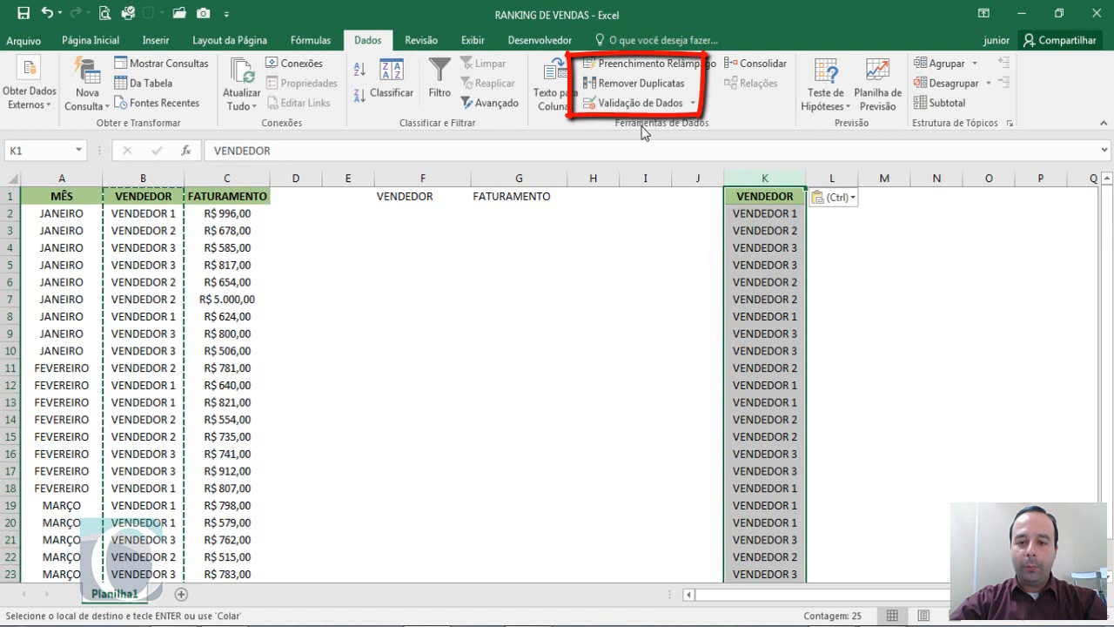
left_click(642, 84)
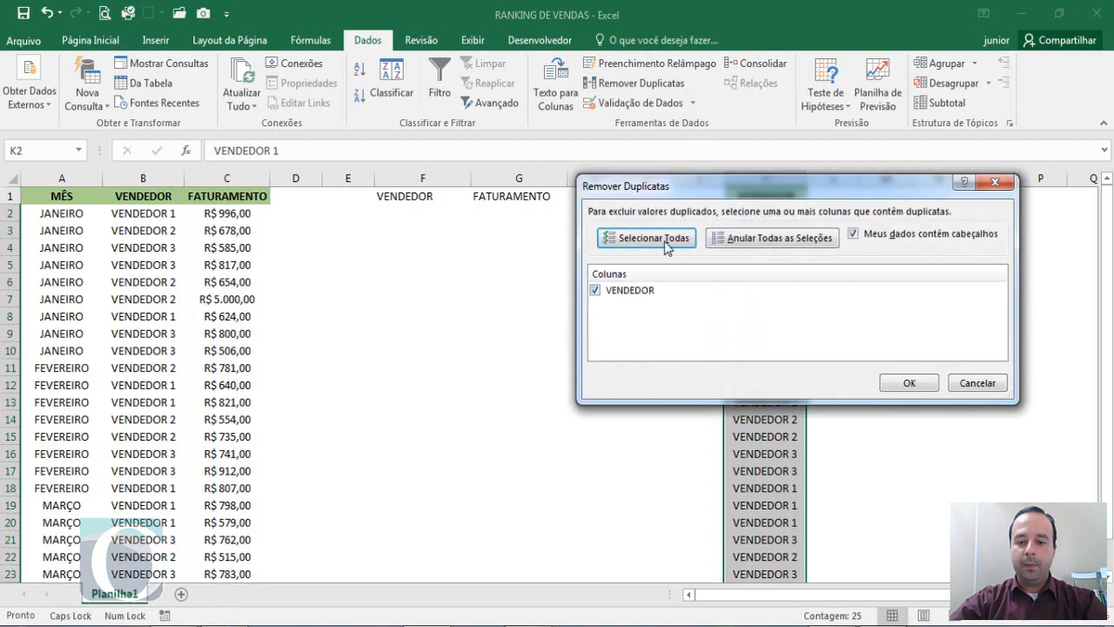
left_click_drag(849, 191, 562, 239)
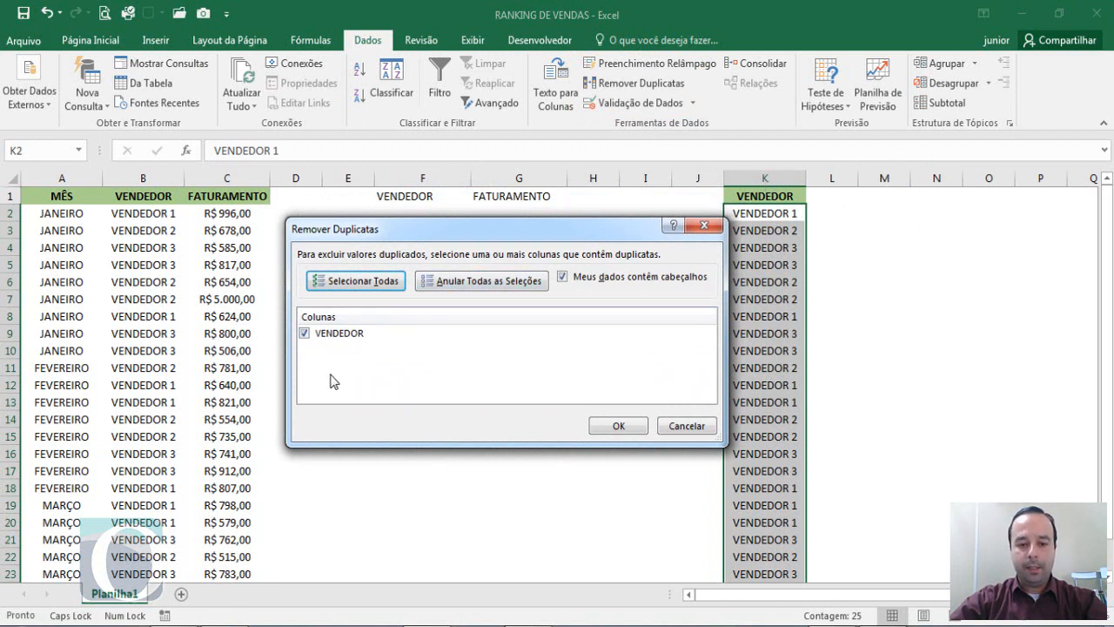
left_click(305, 334)
left_click(305, 335)
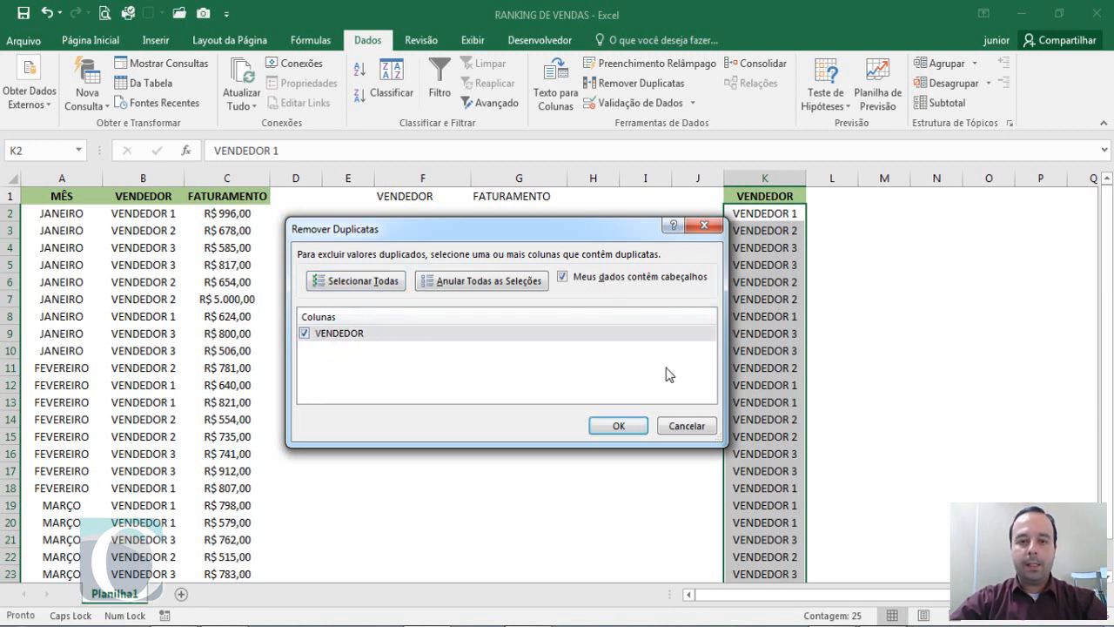
left_click(635, 430)
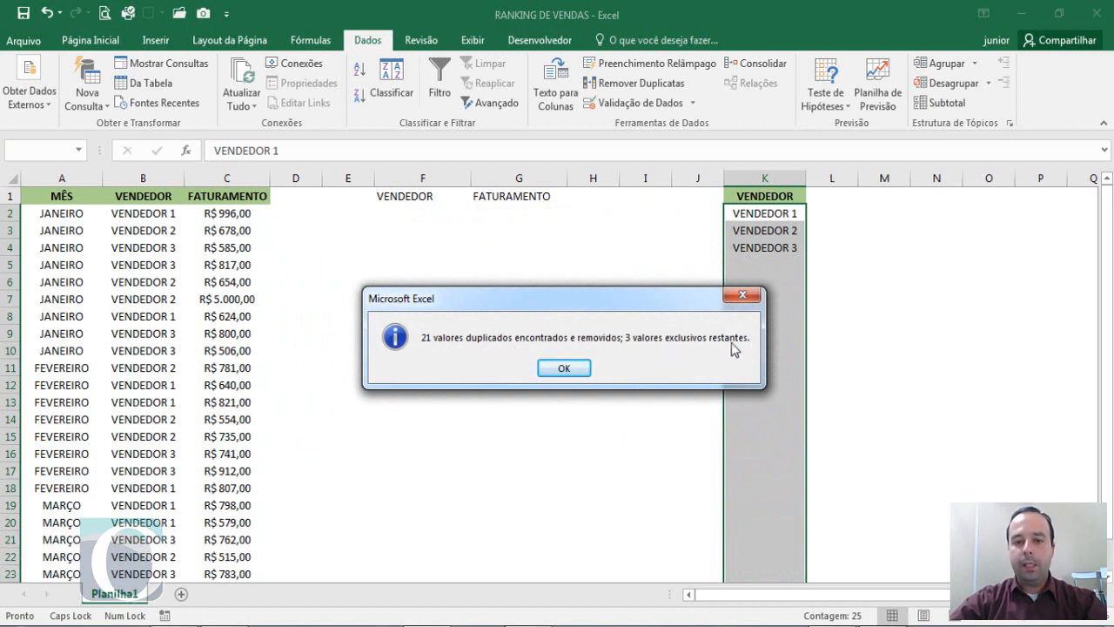
left_click(566, 369)
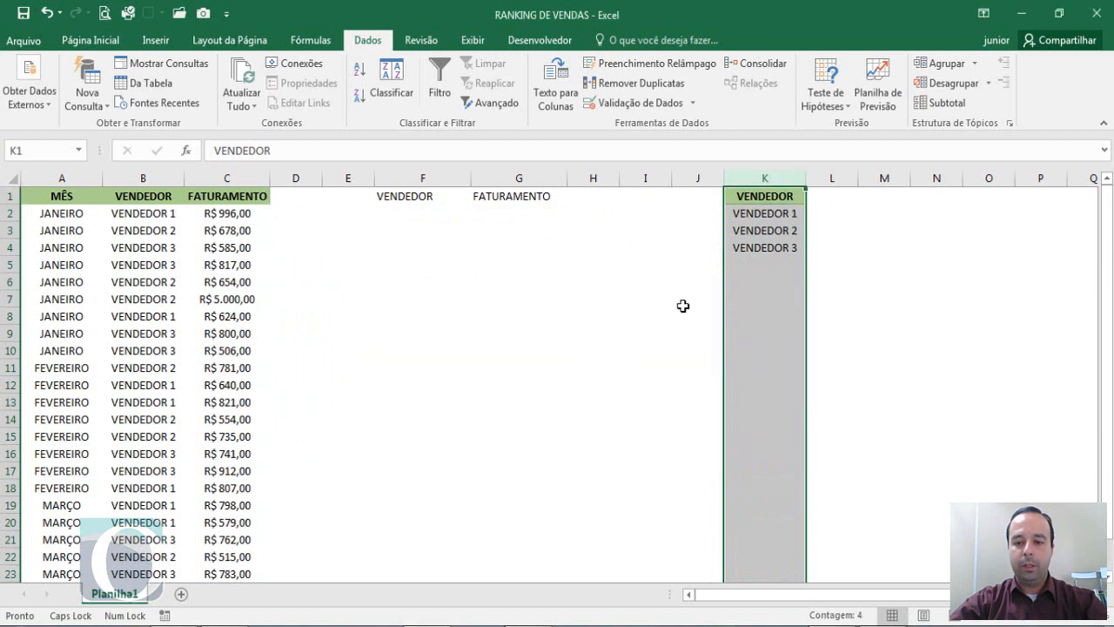
left_click(683, 305)
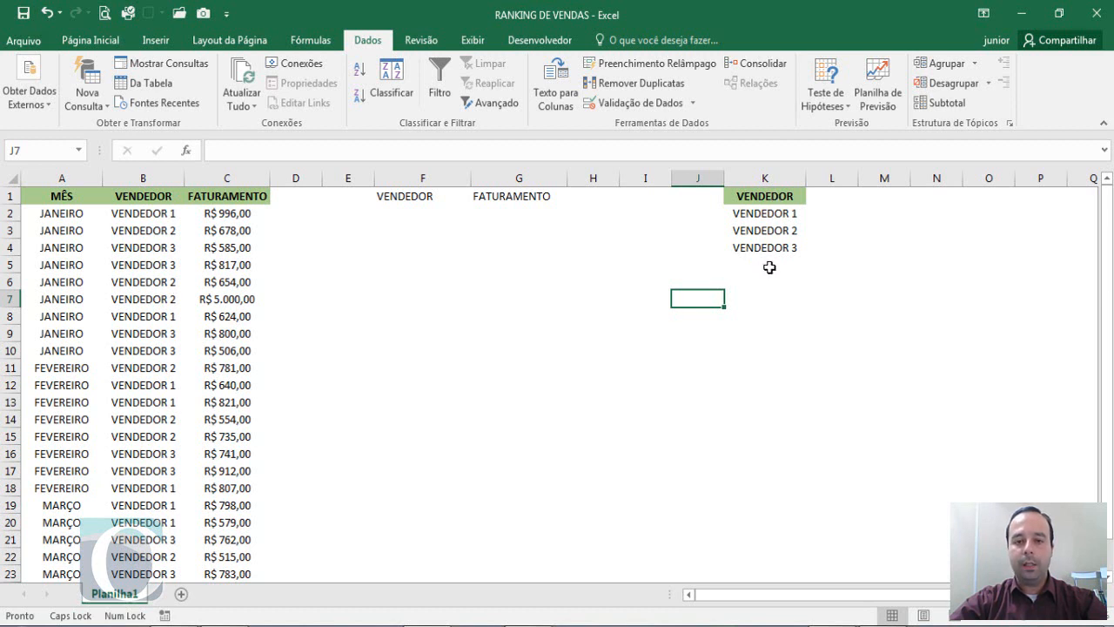
- Move the unique seller list with its header from K1:K4 to F1:F4, replacing the existing data there
left_click_drag(778, 196, 765, 252)
left_click_drag(722, 214, 405, 198)
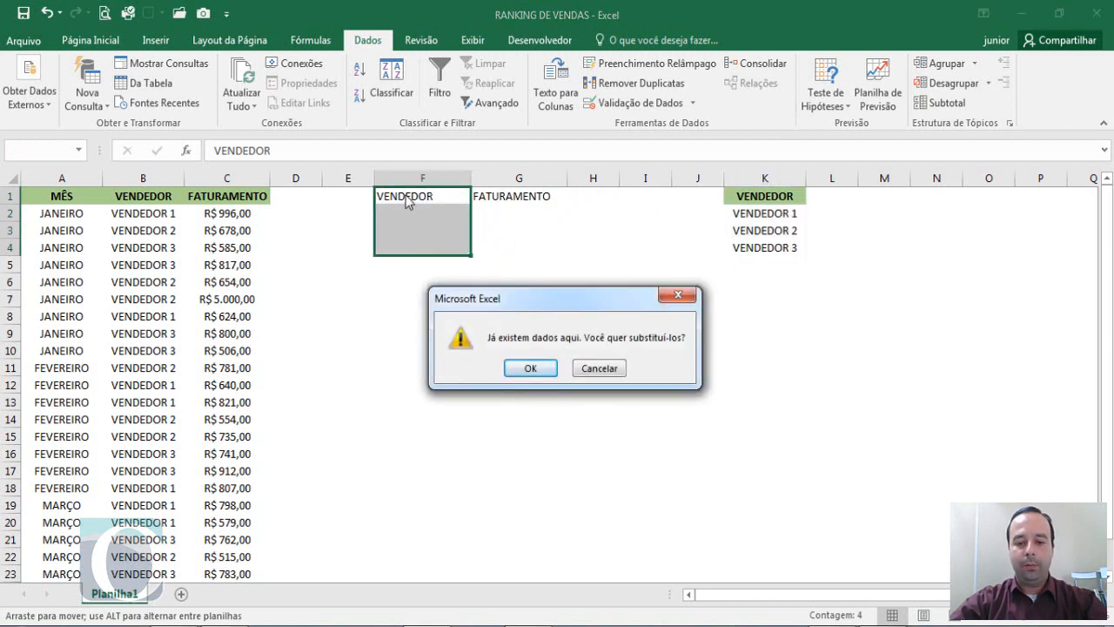
left_click(530, 368)
left_click_drag(442, 214, 438, 247)
left_click(538, 318)
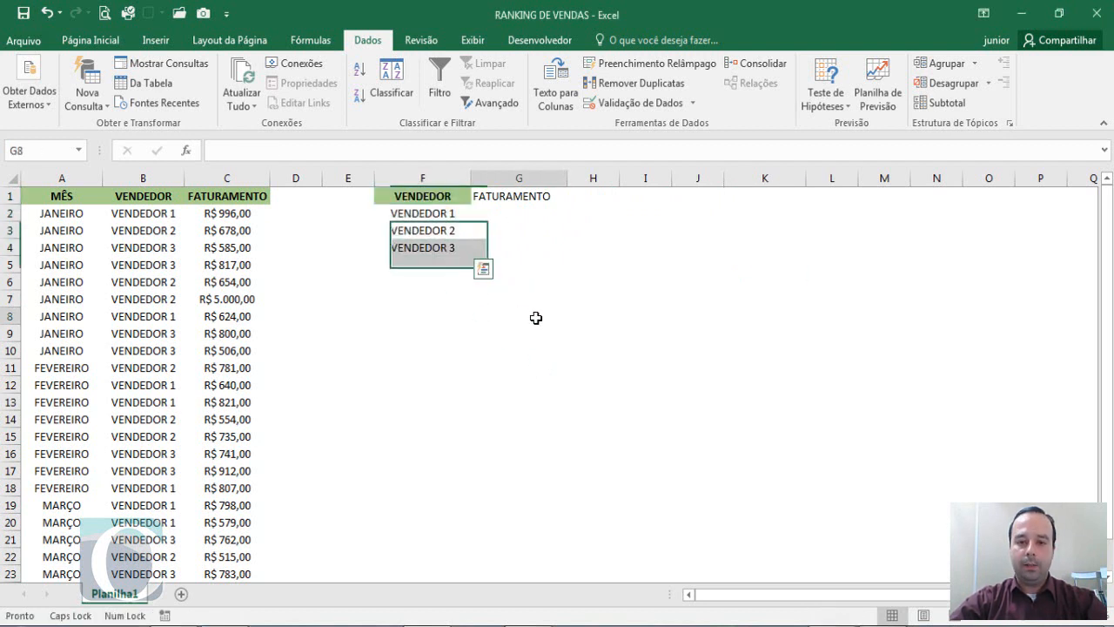
- Start a SOMASE formula in cell G2 with the whole column B as its criteria range
left_click(497, 212)
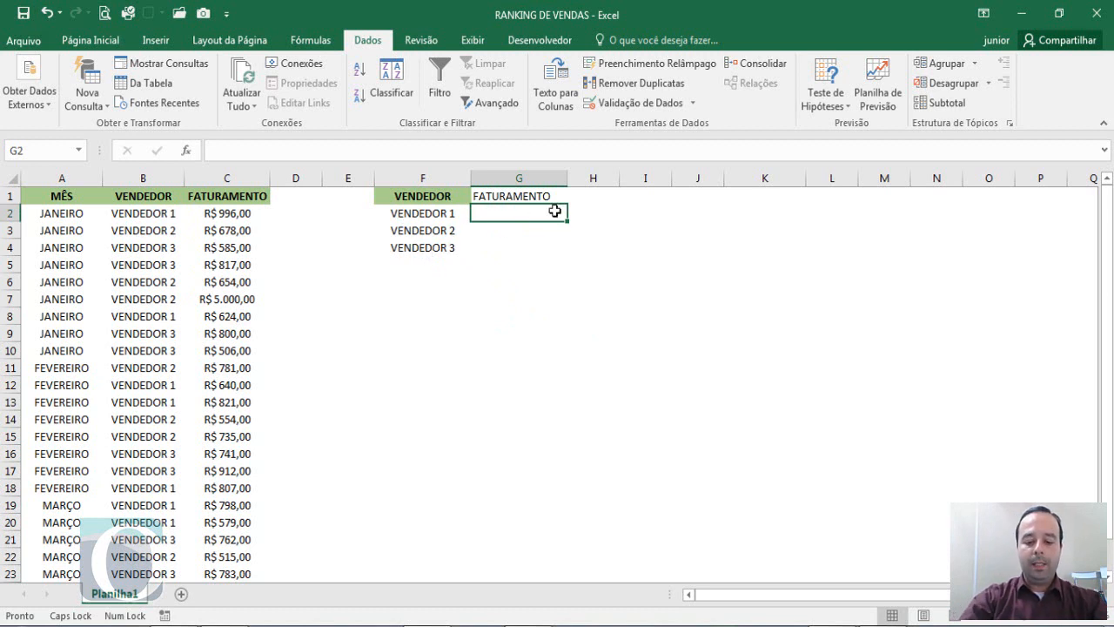
type("=")
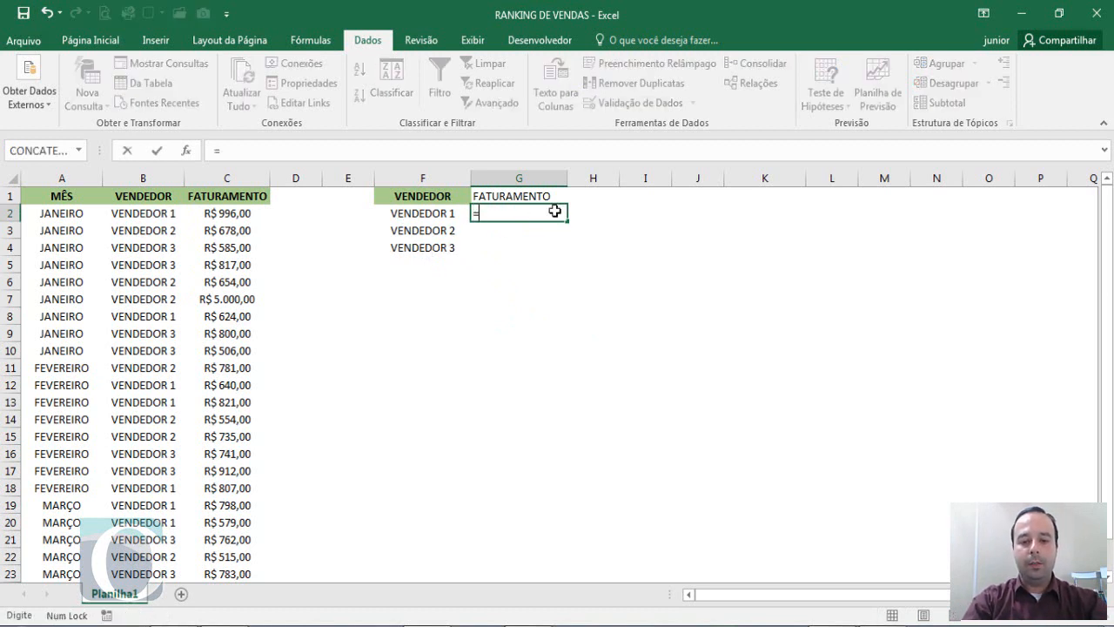
type("so")
key("BackSpace")
type("OMASE")
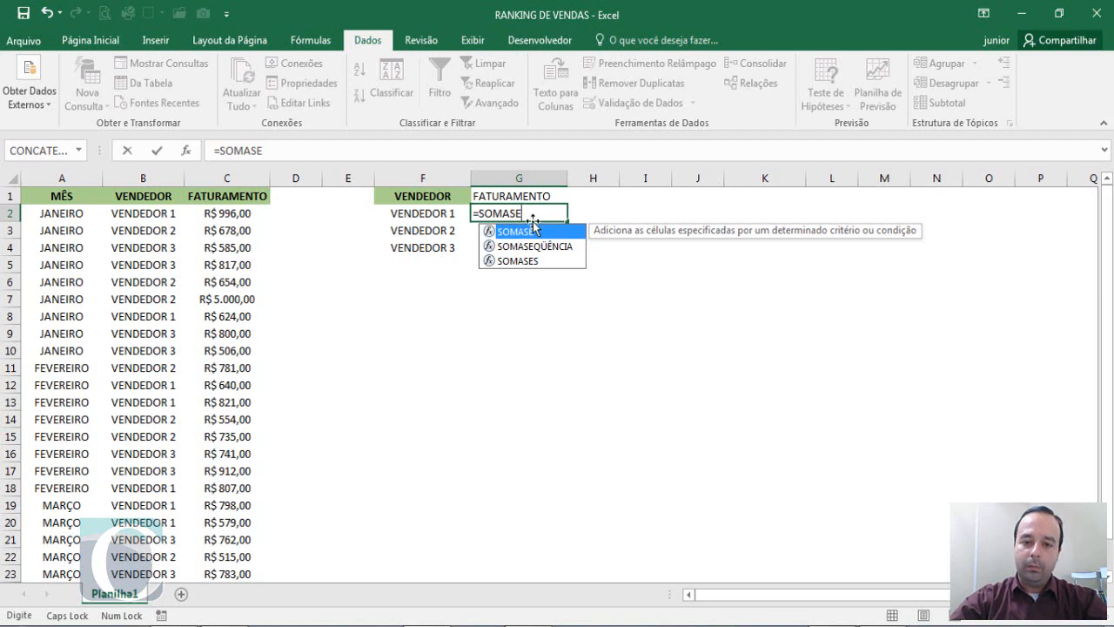
type("(")
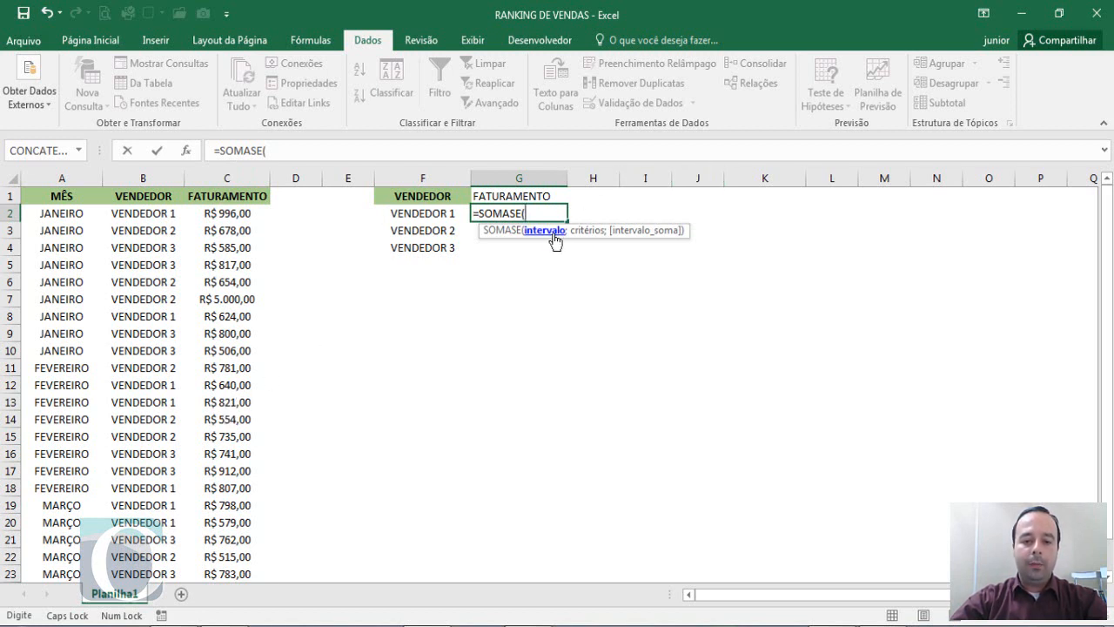
left_click_drag(143, 196, 129, 547)
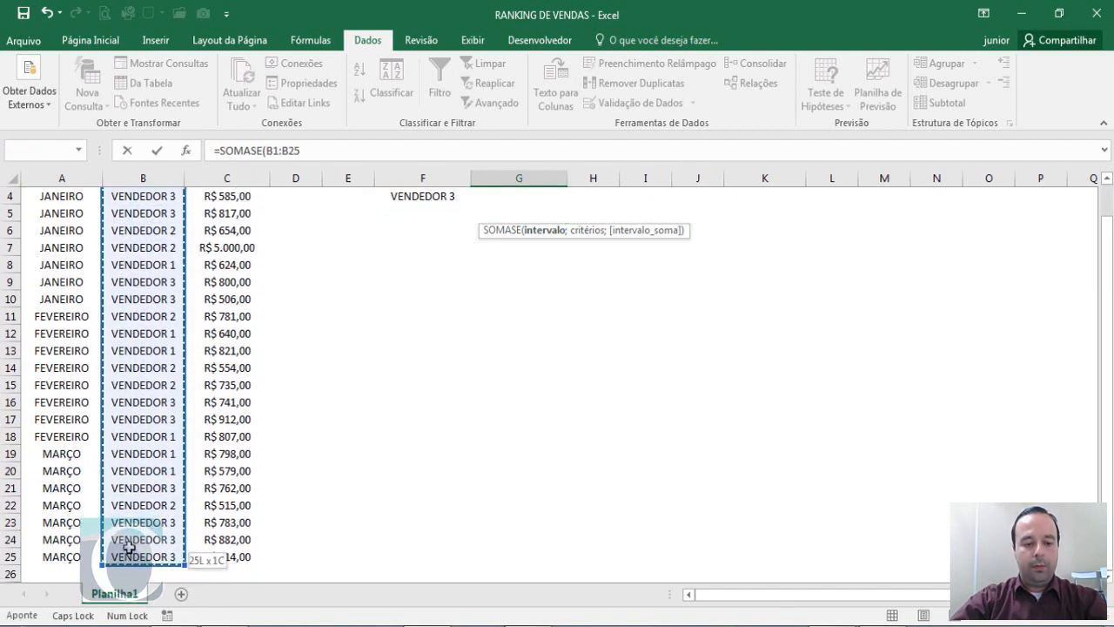
scroll(189, 523, "up", 1)
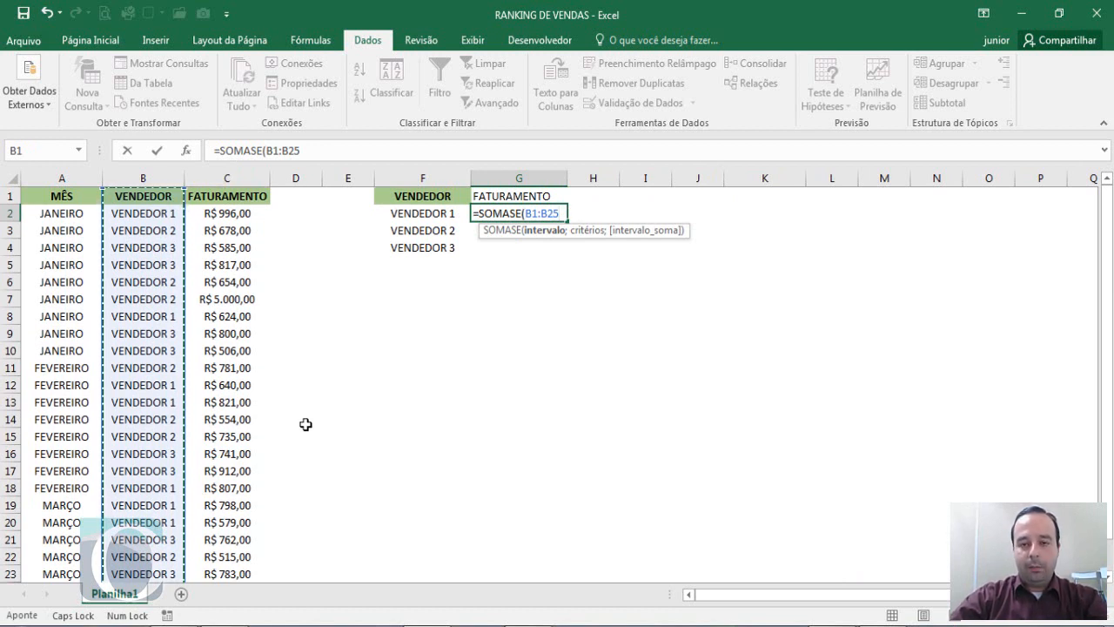
left_click(166, 178)
scroll(208, 273, "down", 6)
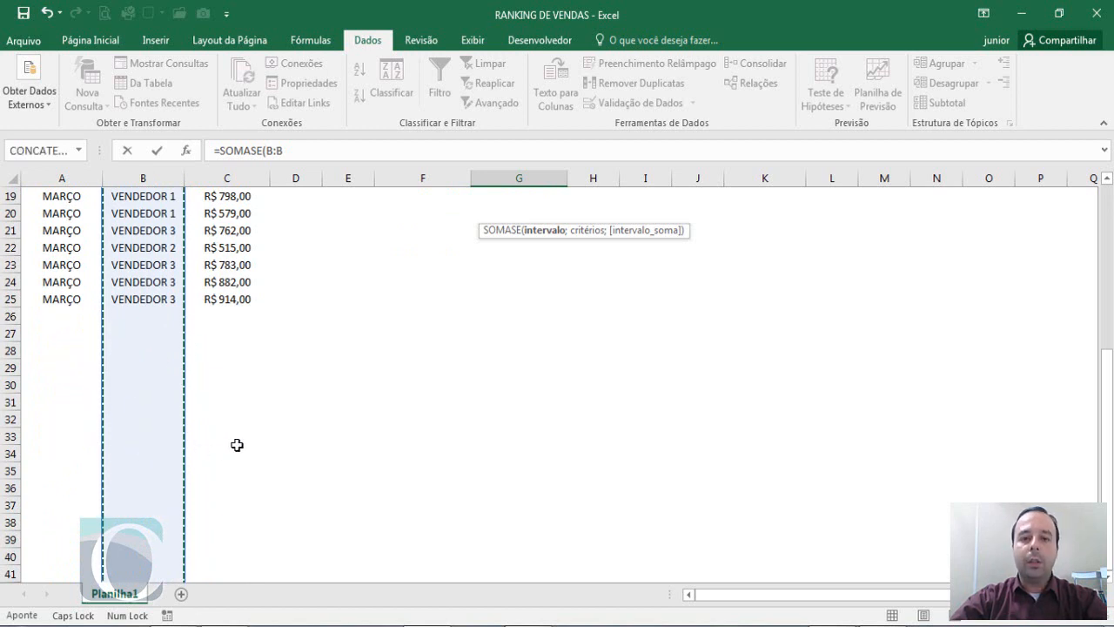
scroll(325, 396, "up", 6)
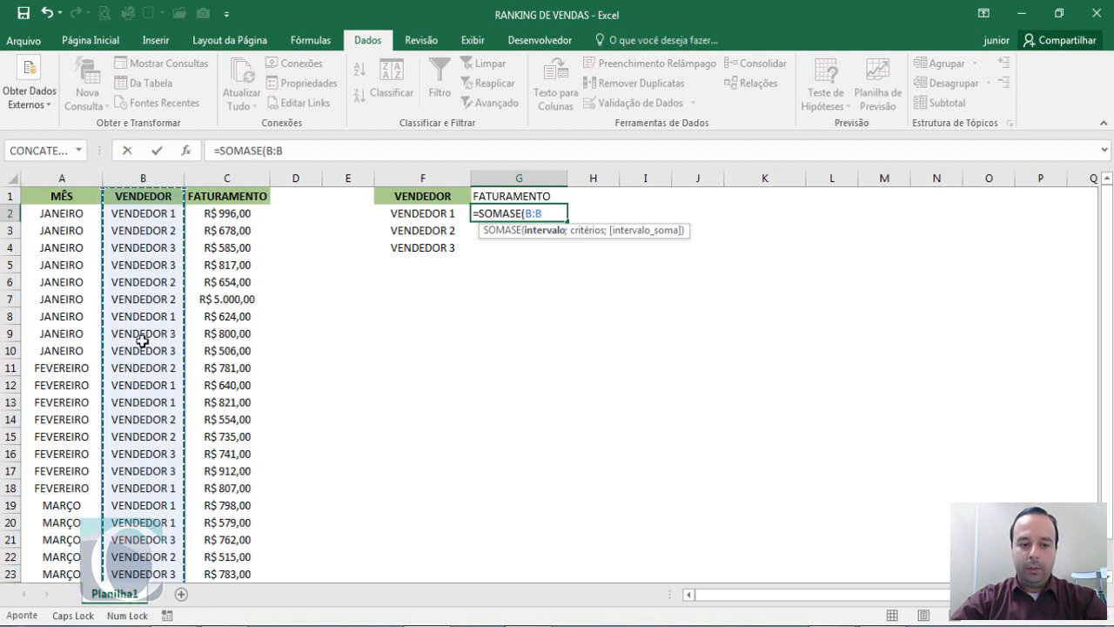
- Complete the SOMASE formula in G2 with F2 as the criterion and column C as the sum range
type(";")
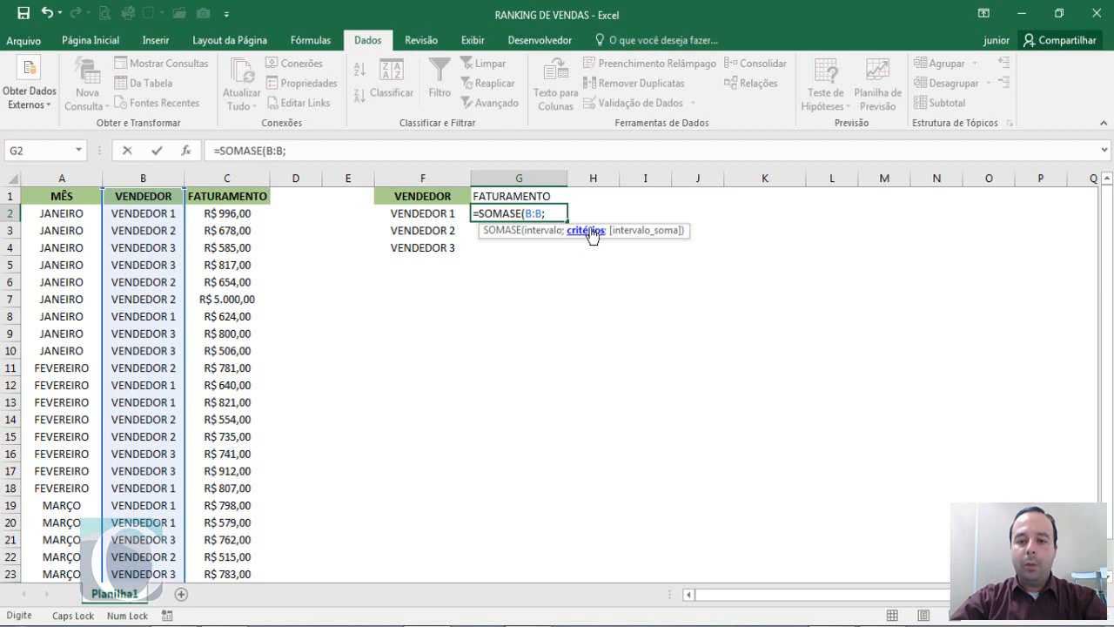
left_click(429, 213)
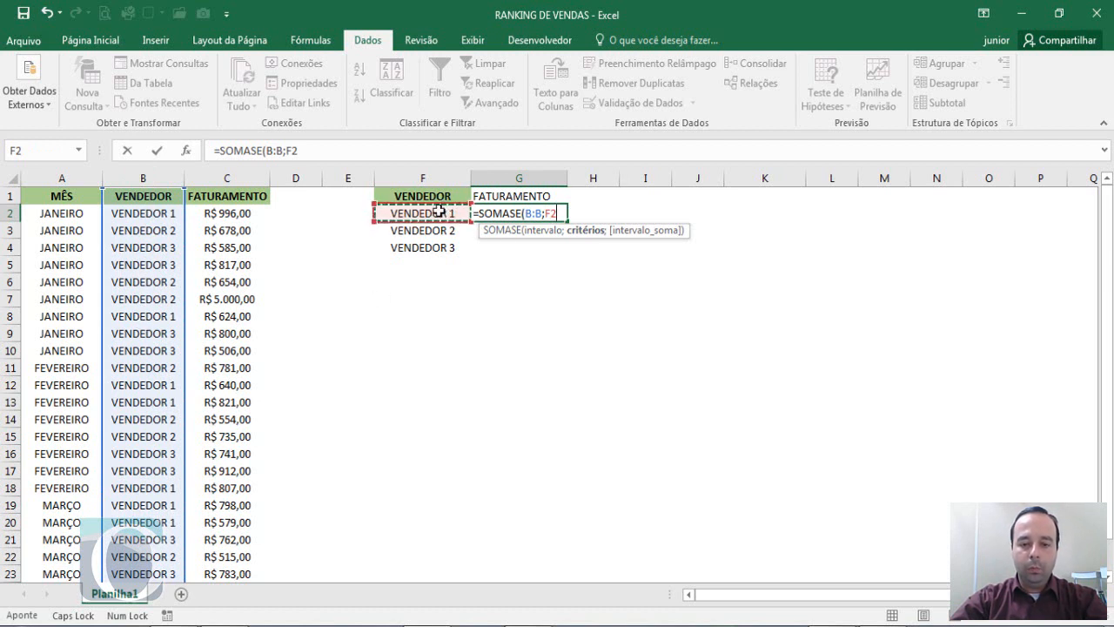
type(";")
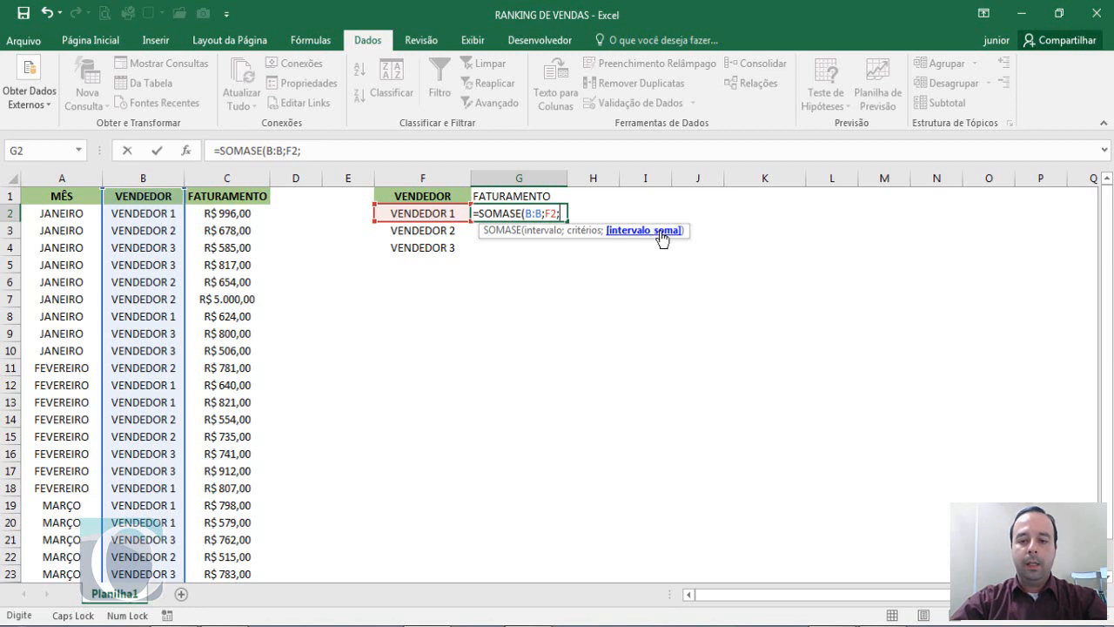
left_click(251, 174)
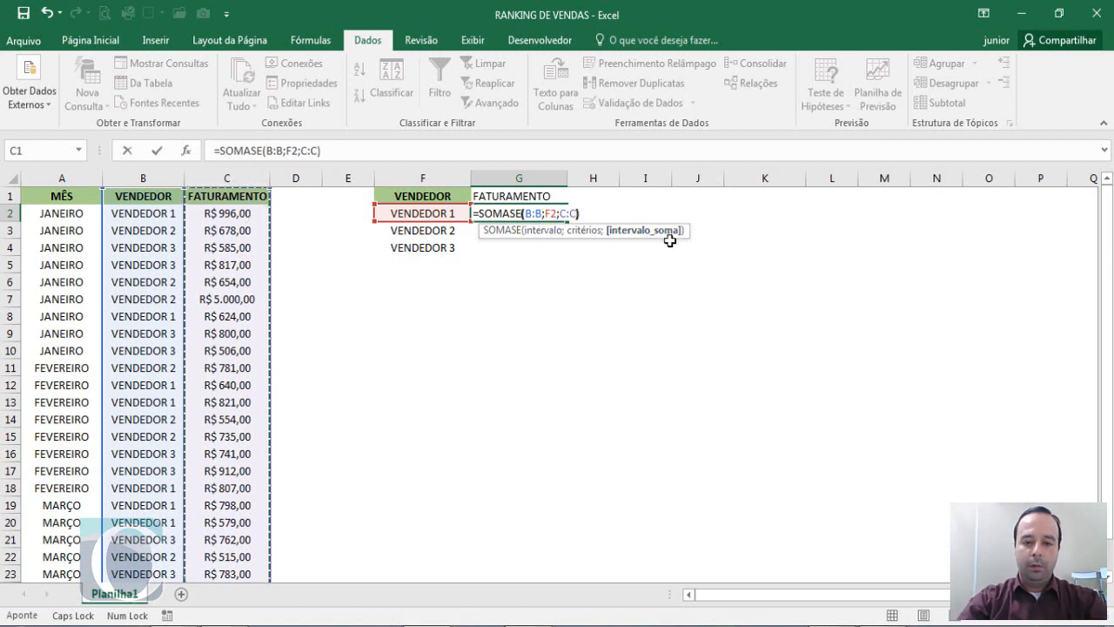
key("Return")
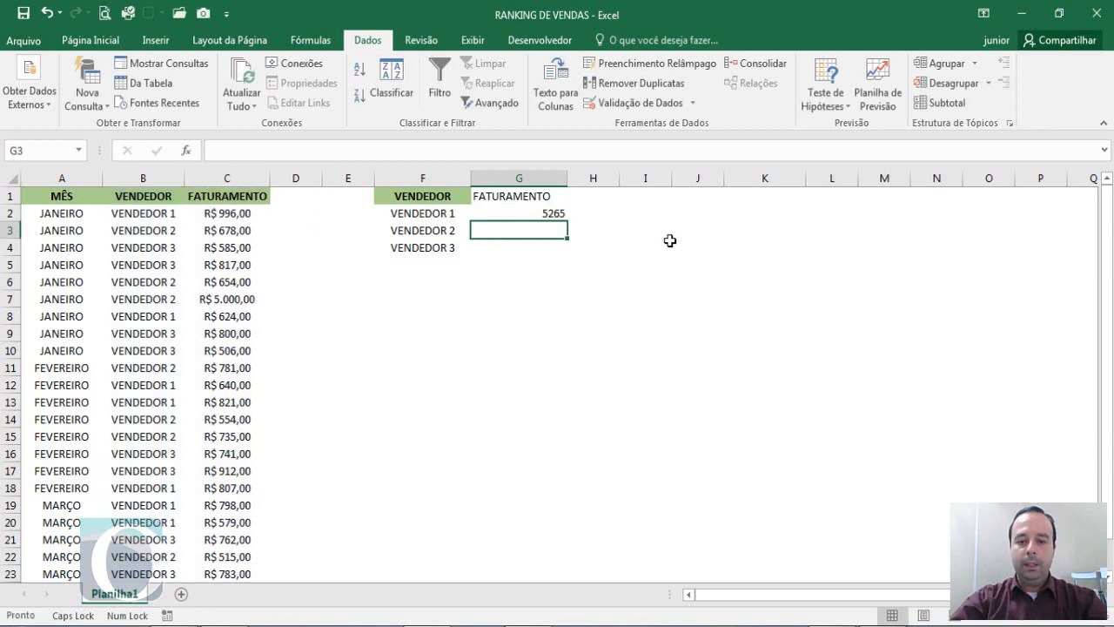
- Format cell G2 with the thousands-separator accounting style (Contábil)
left_click(537, 212)
left_click(111, 41)
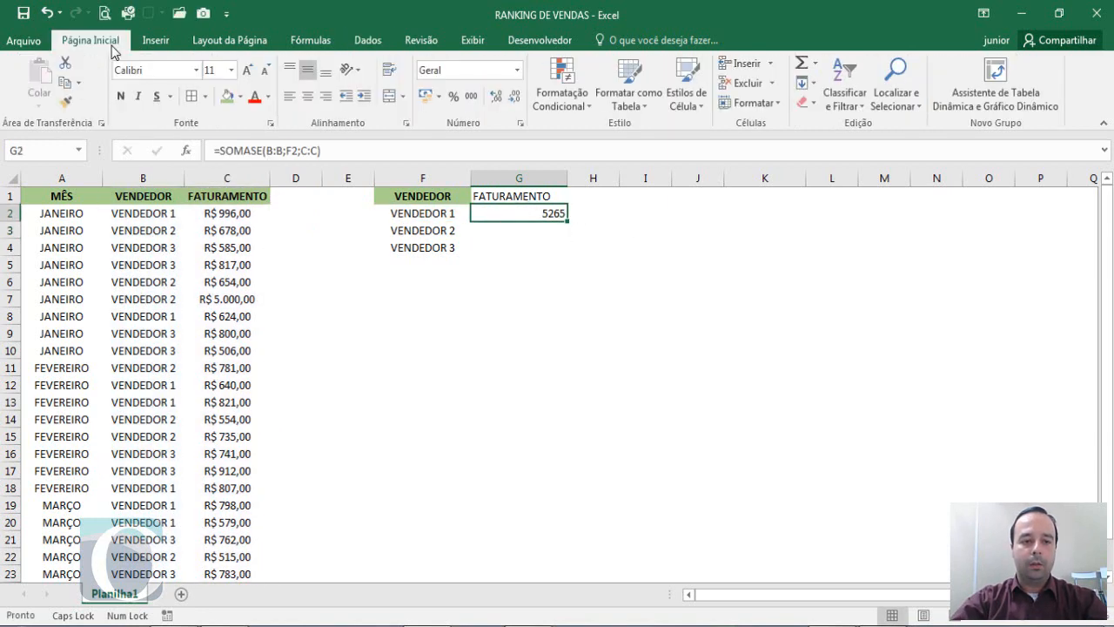
left_click(471, 96)
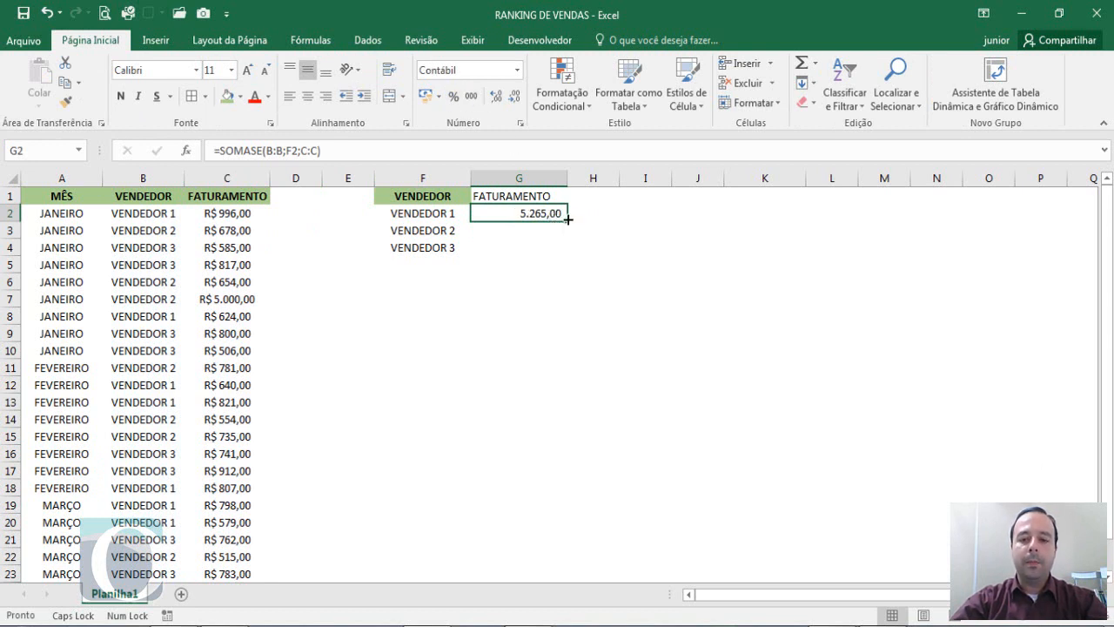
- Copy the SOMASE formula from G2 down to G4 and check each seller's total row by row
left_click_drag(568, 221, 562, 256)
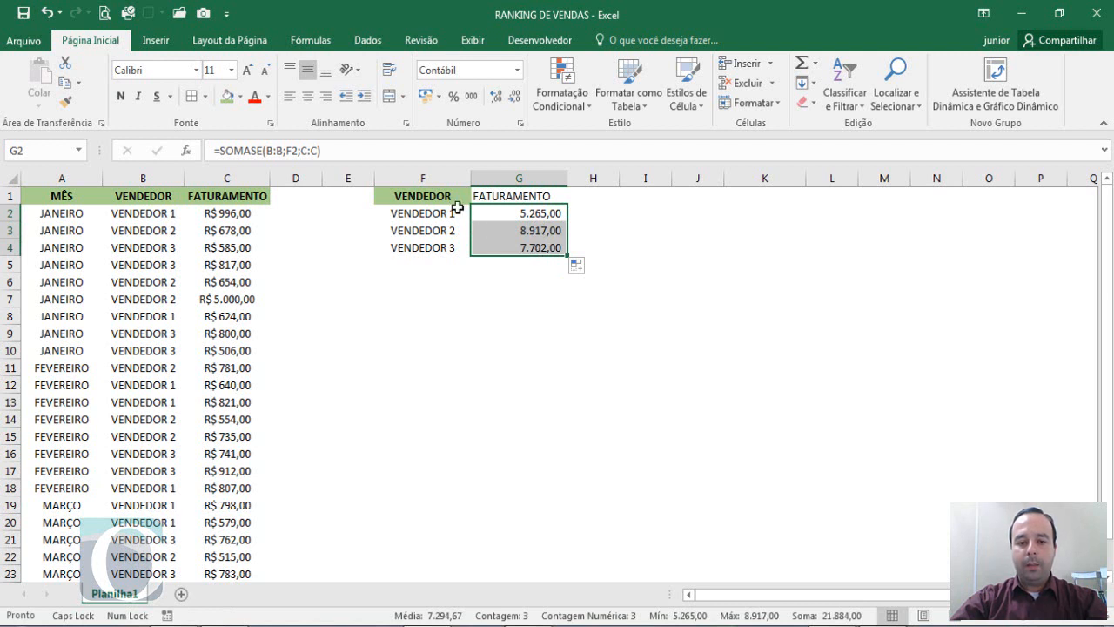
left_click_drag(457, 211, 512, 214)
left_click_drag(442, 231, 528, 231)
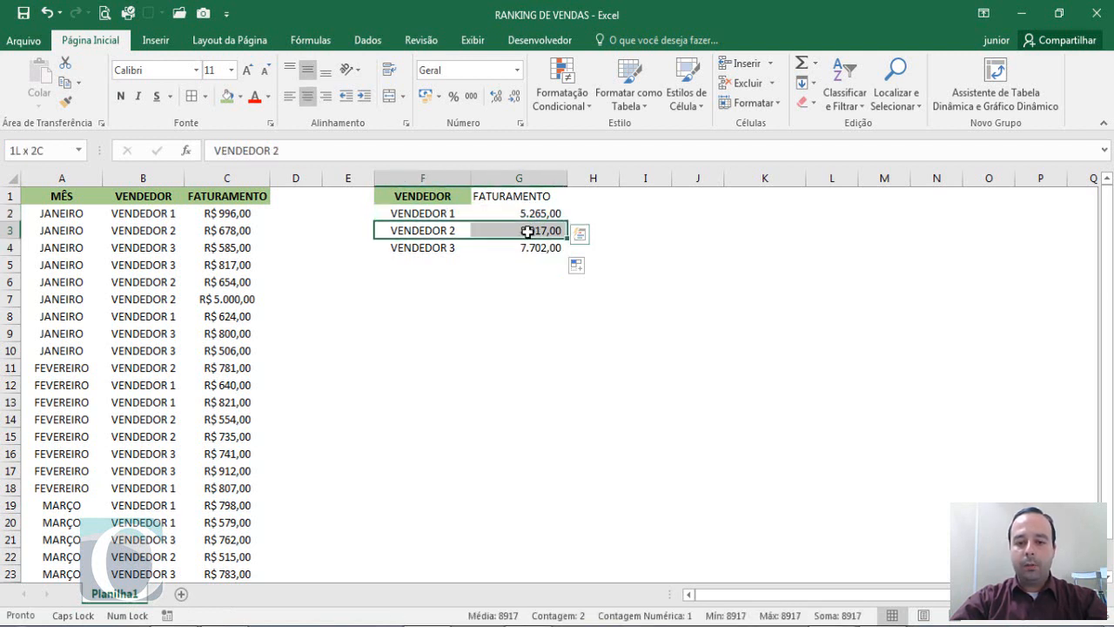
left_click_drag(448, 247, 542, 246)
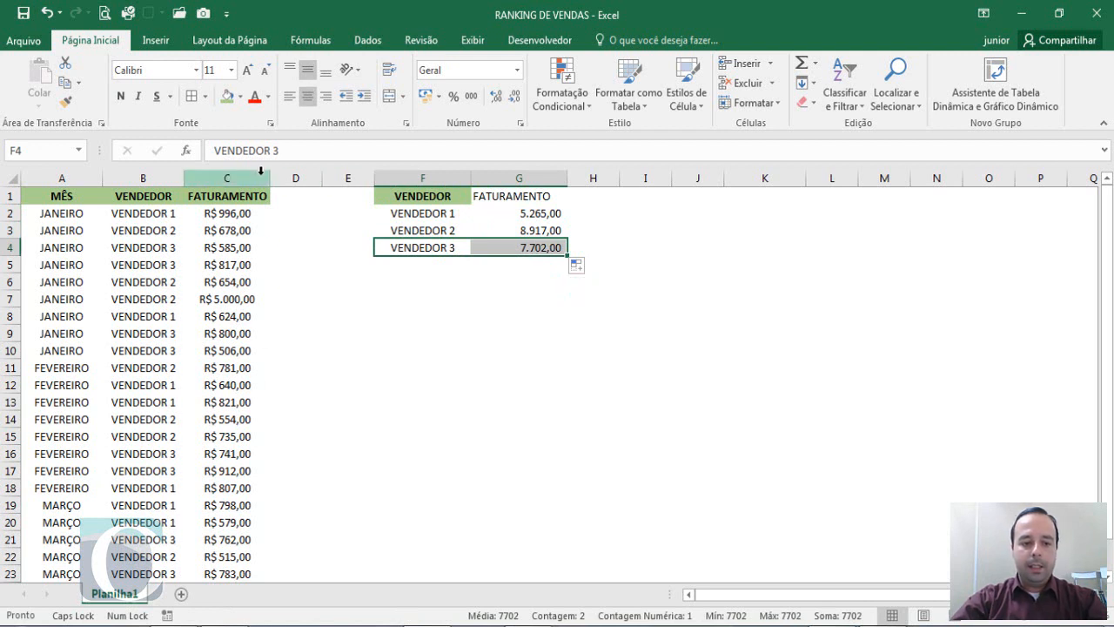
- Compare the sum of the revenue in column C with the sum of the seller totals in G2:G4
left_click(240, 178)
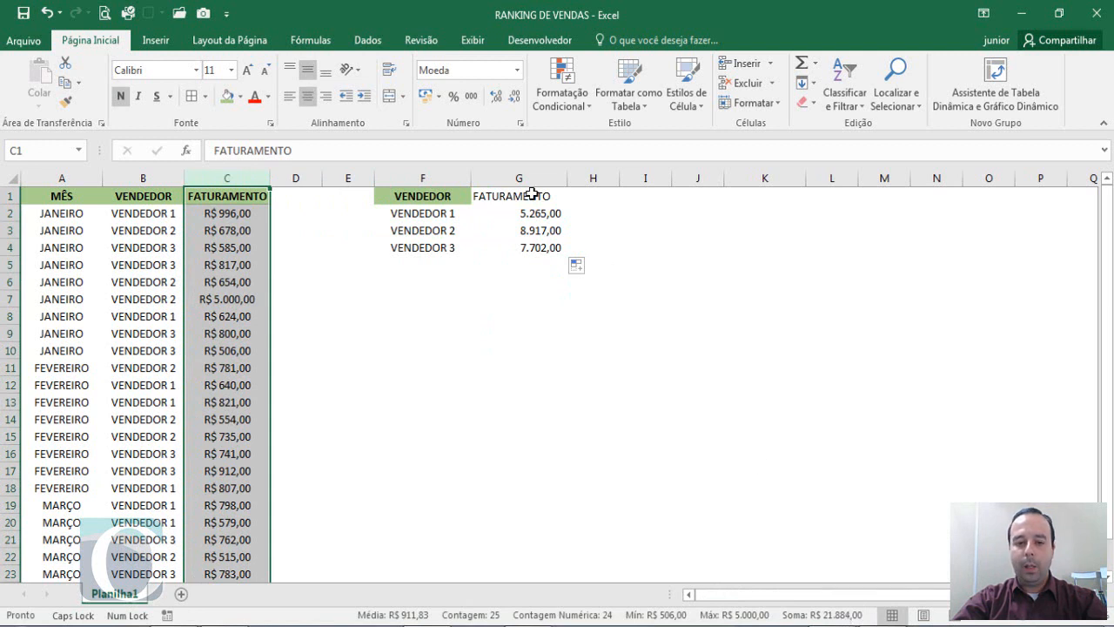
left_click_drag(535, 212, 530, 245)
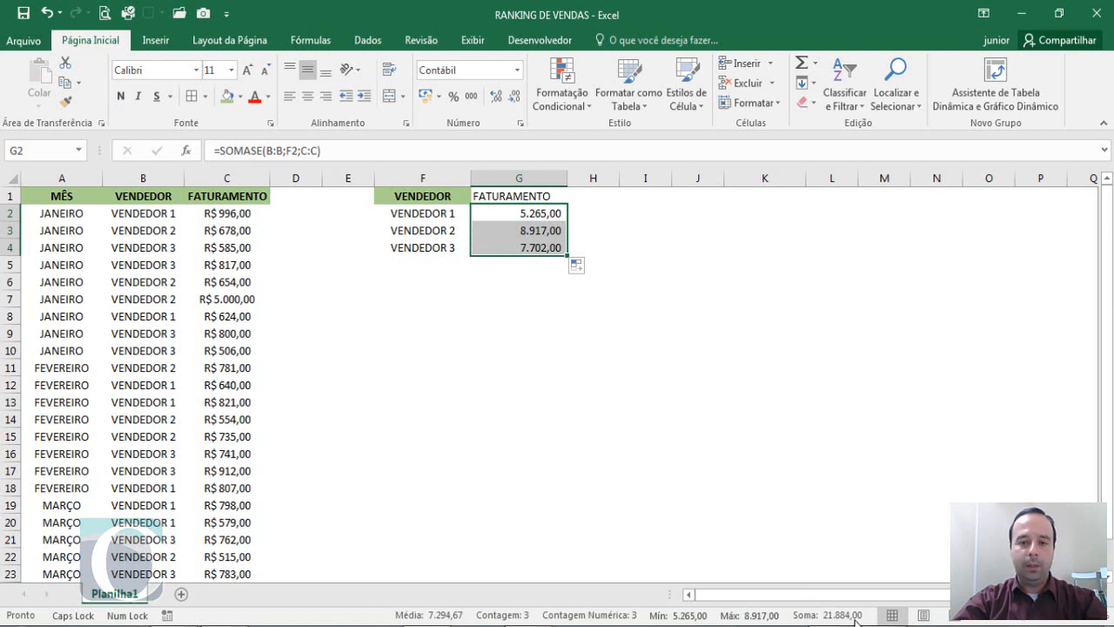
left_click(529, 218)
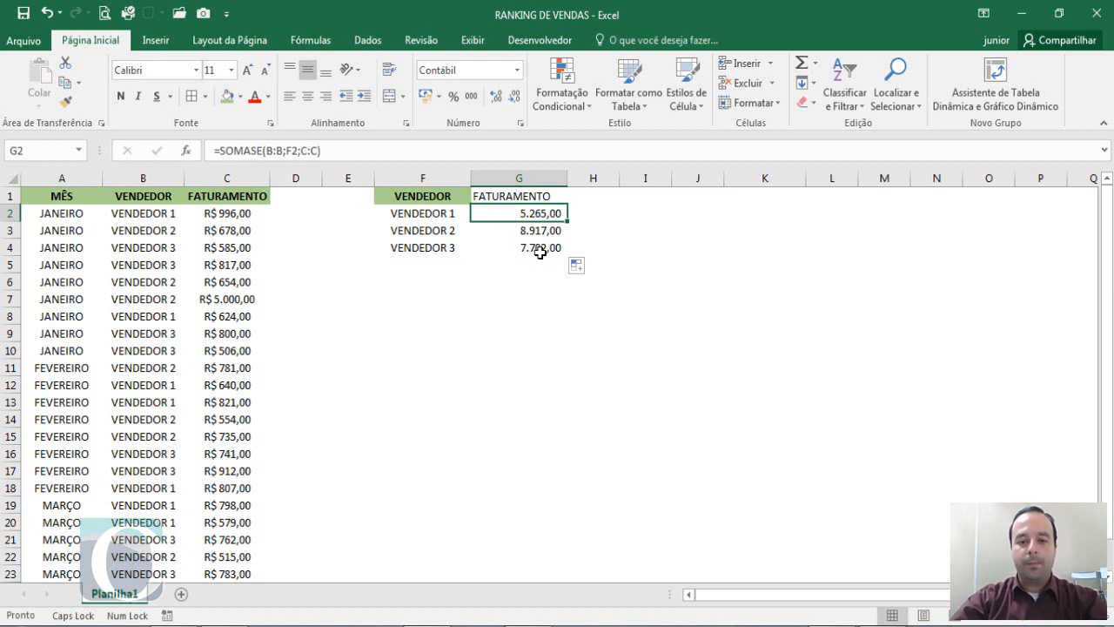
- Format the FATURAMENTO header in G1 with green fill and bold text to match the VENDEDOR header
left_click(436, 194)
left_click(497, 194)
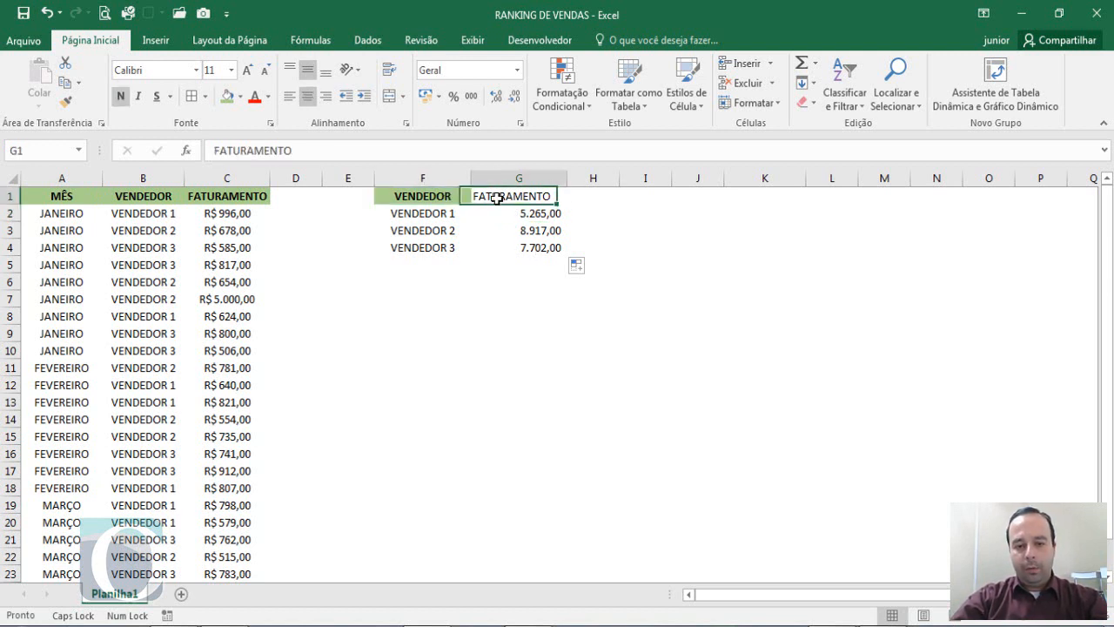
left_click(230, 99)
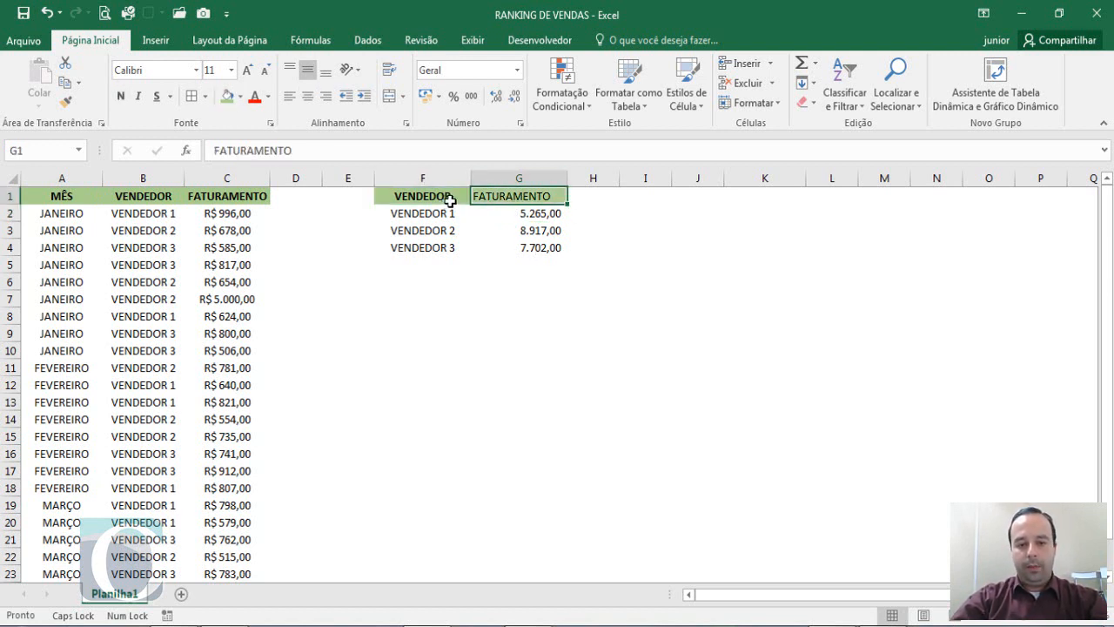
left_click(120, 97)
left_click(543, 288)
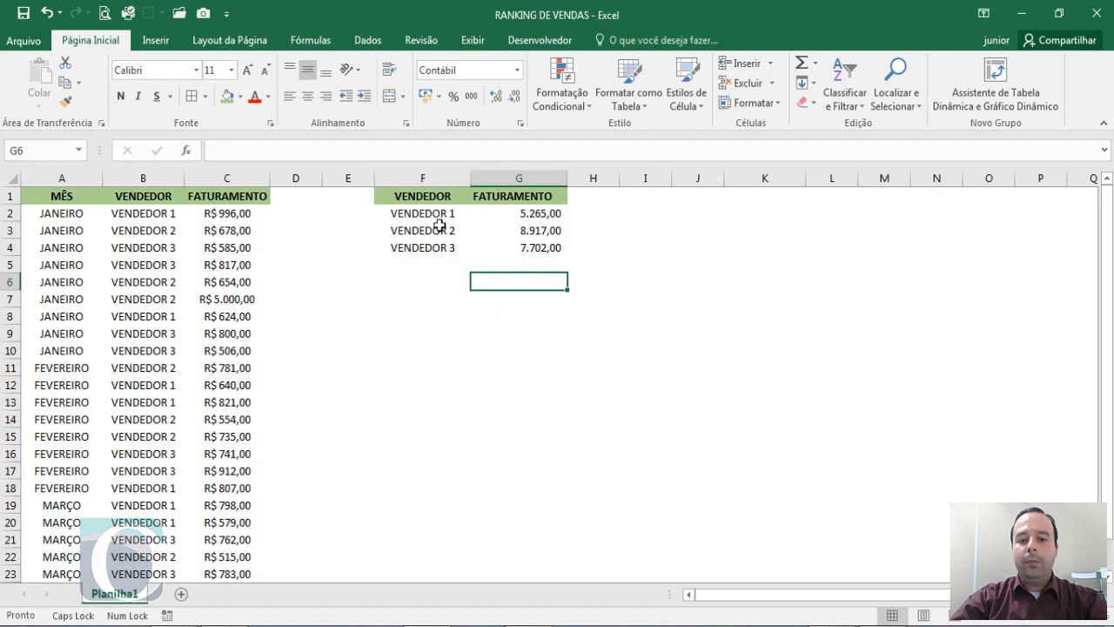
left_click(413, 294)
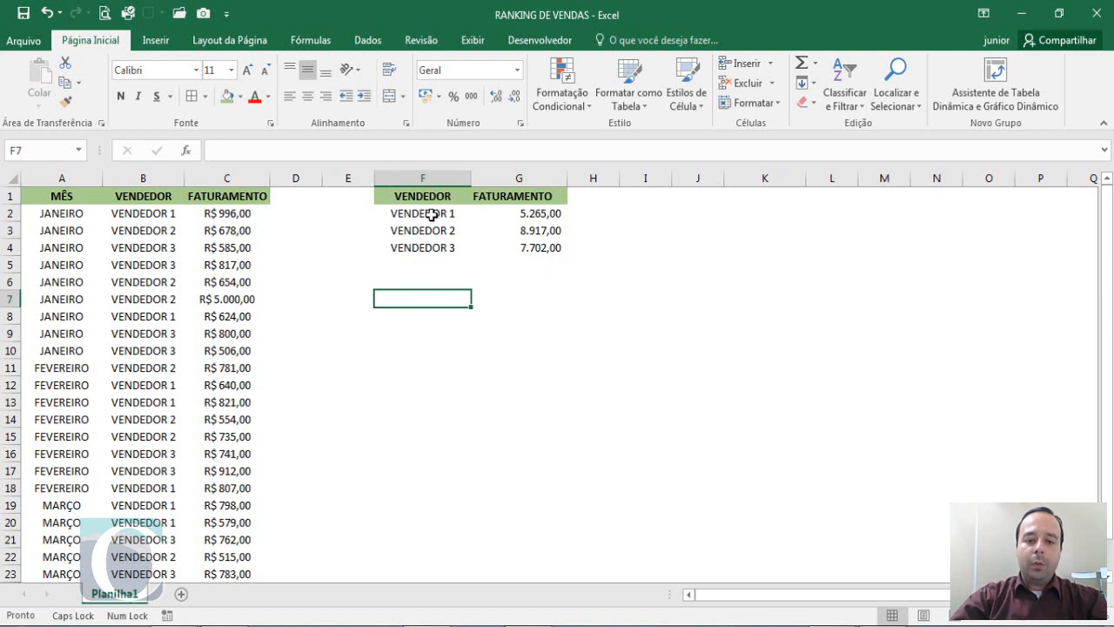
left_click_drag(430, 214, 542, 250)
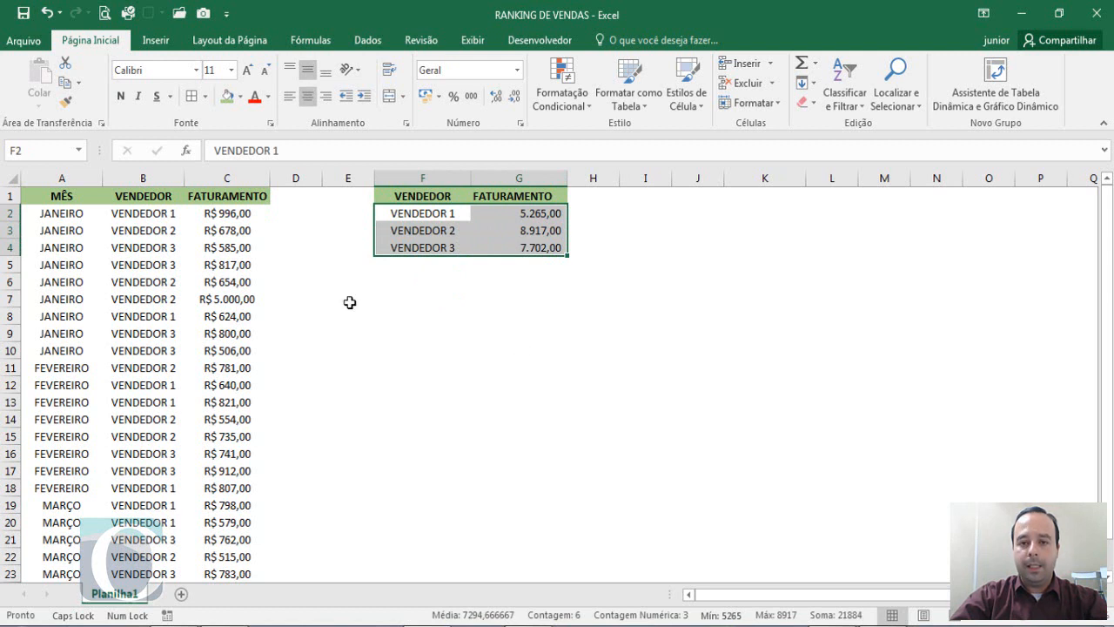
- Enter "1º Lugar" in F8 and fill the series down to "3º Lugar" in F10
left_click(436, 312)
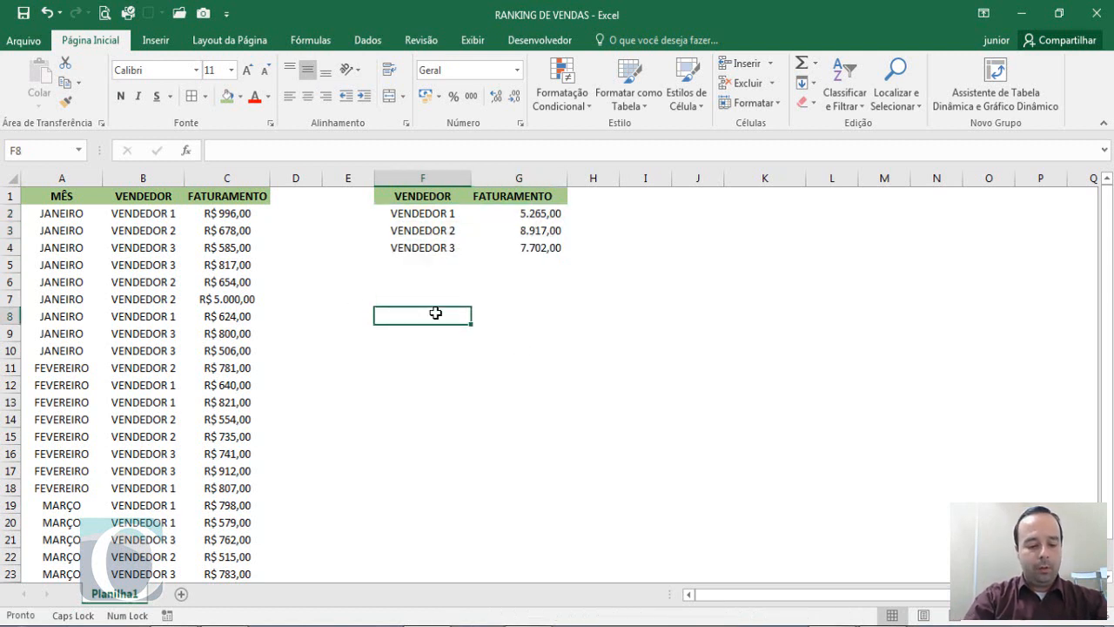
type("1º")
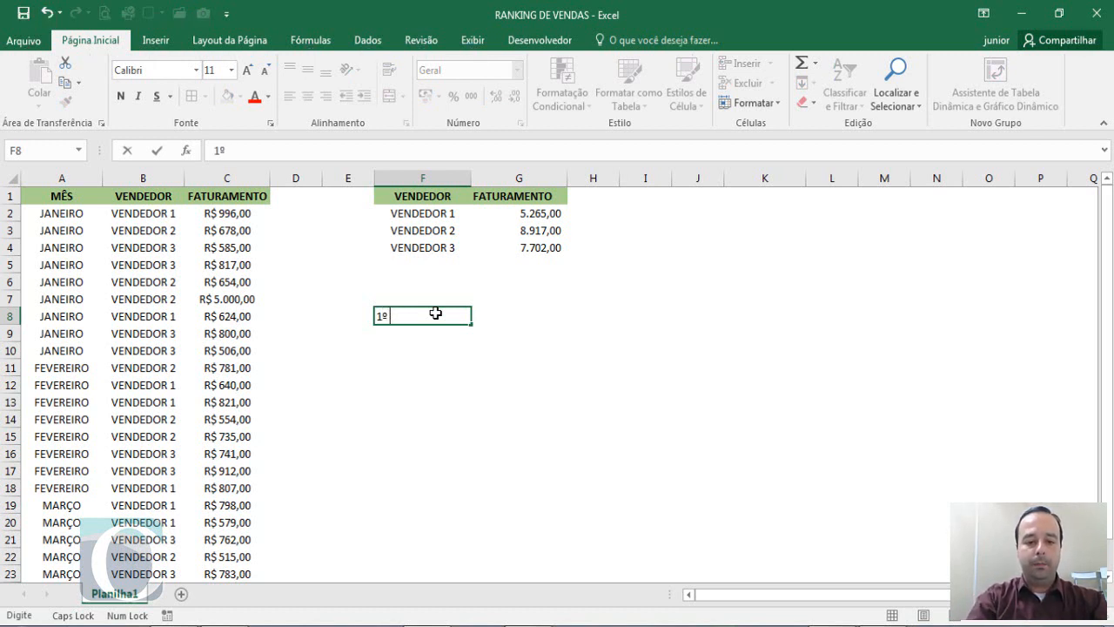
type("L")
key("Caps_Lock")
type("ugar")
key("Return")
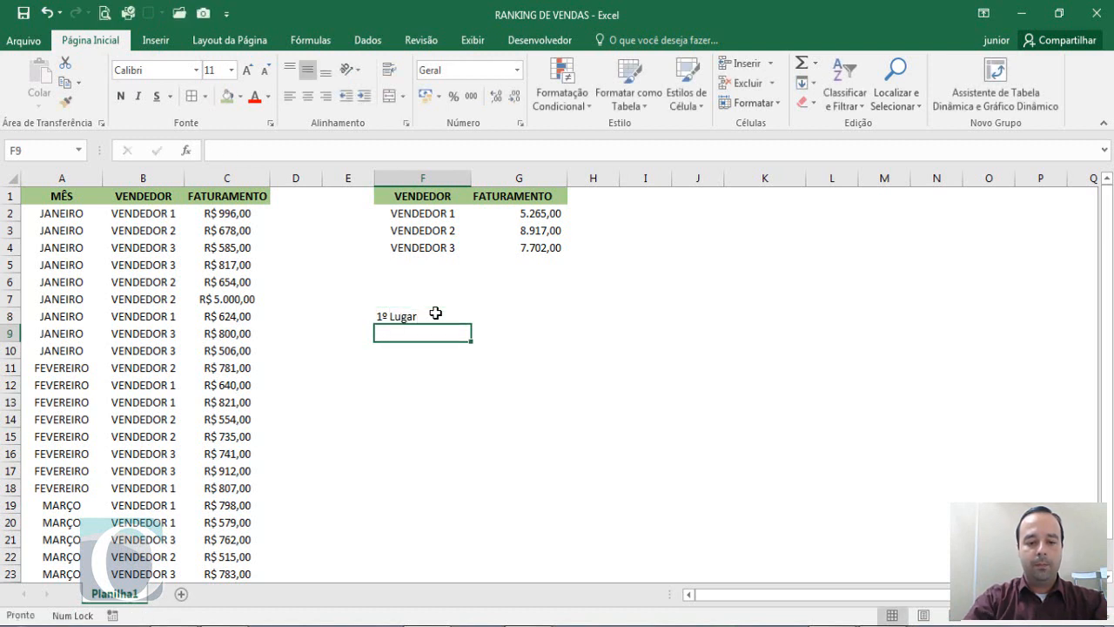
left_click(435, 315)
left_click_drag(470, 324, 466, 360)
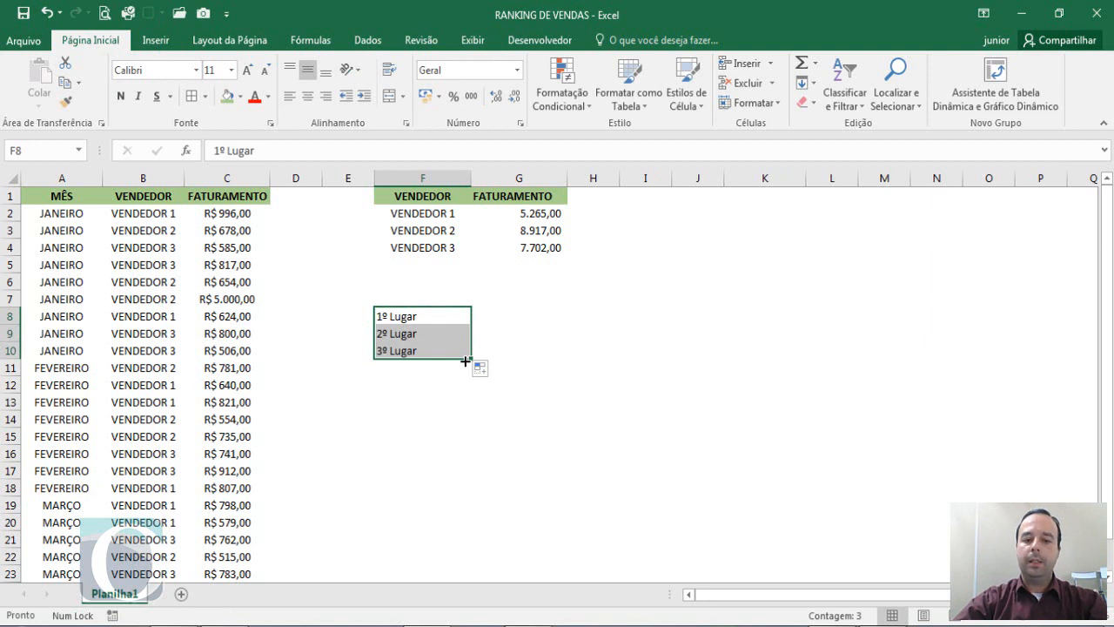
- Enter the ranking table headers VENDEDOR in G7 and FATURAMENTO in H7
left_click(503, 297)
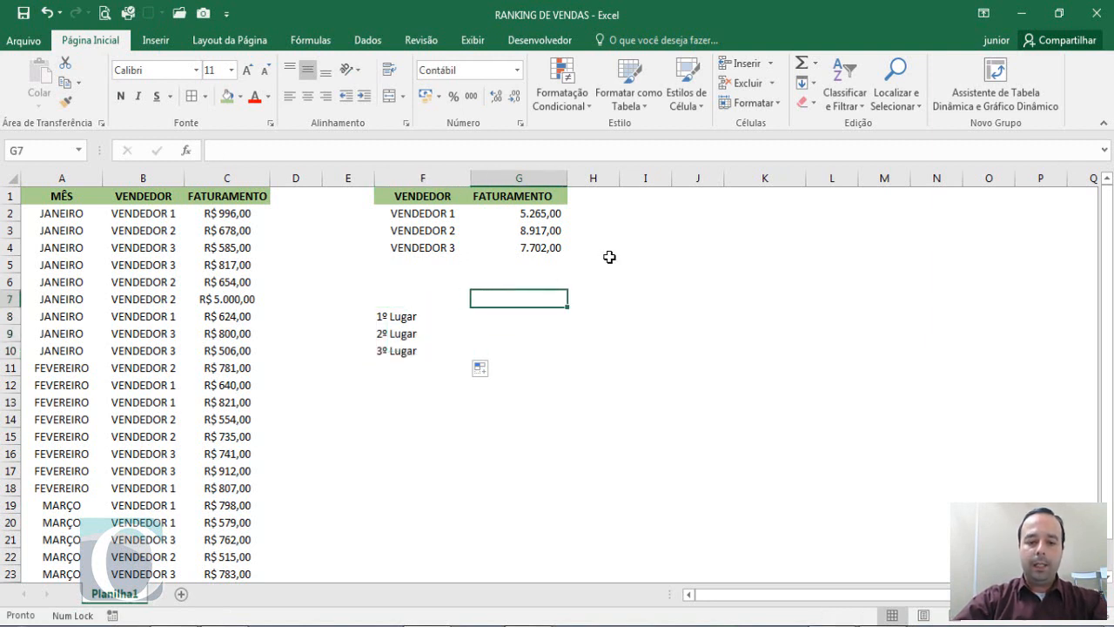
type("vende")
key("BackSpace")
key("BackSpace")
key("BackSpace")
key("BackSpace")
key("BackSpace")
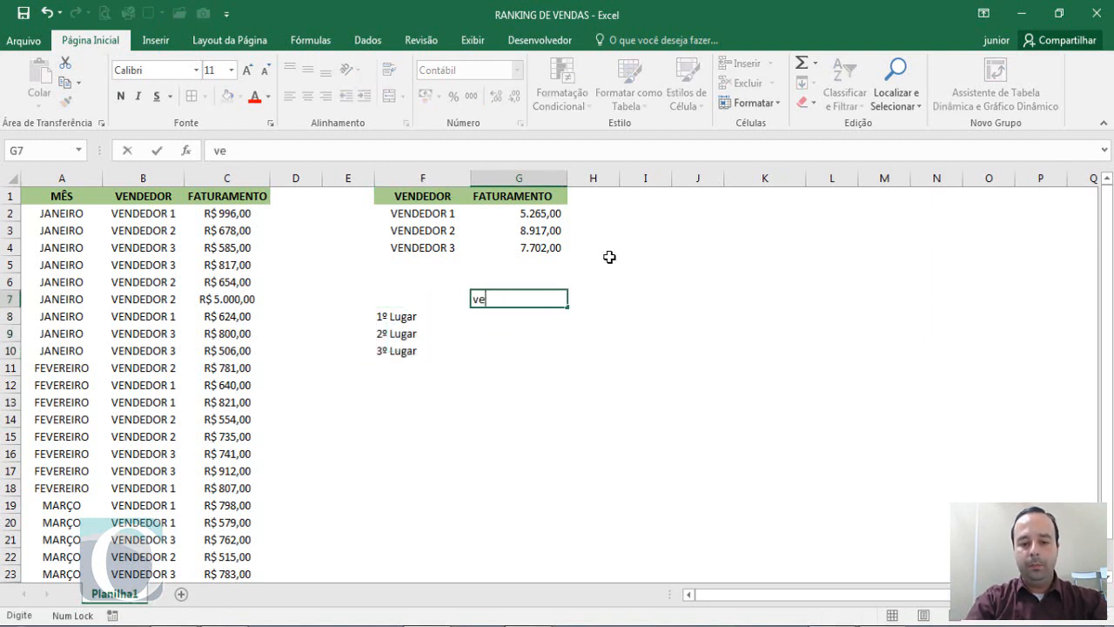
key("Caps_Lock")
type("VENDEDOR")
key("Tab")
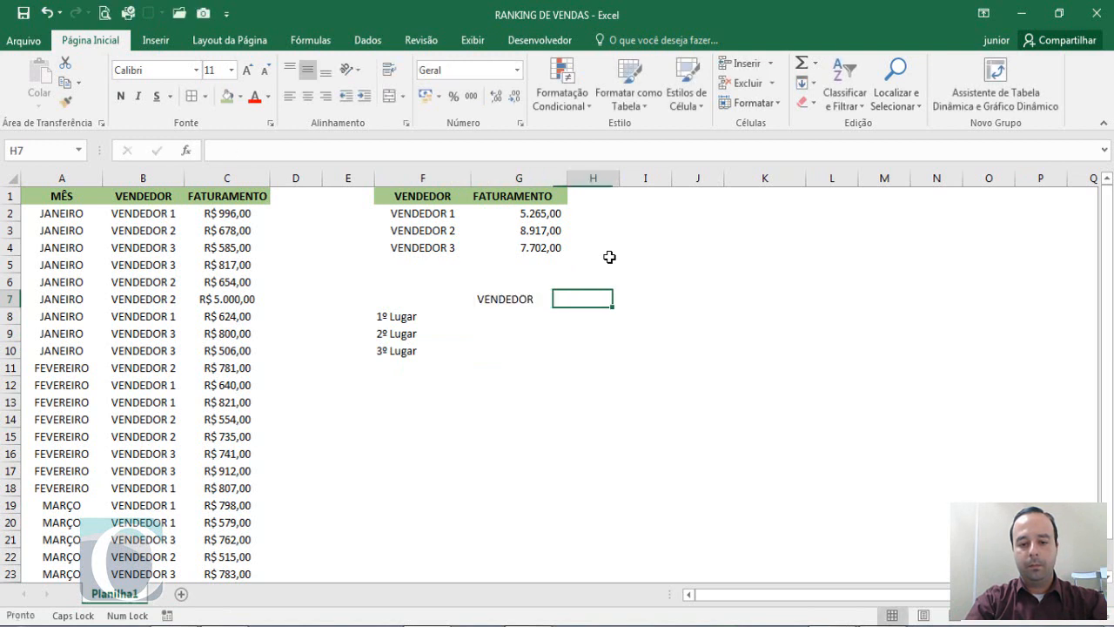
type("FATURAMENTO")
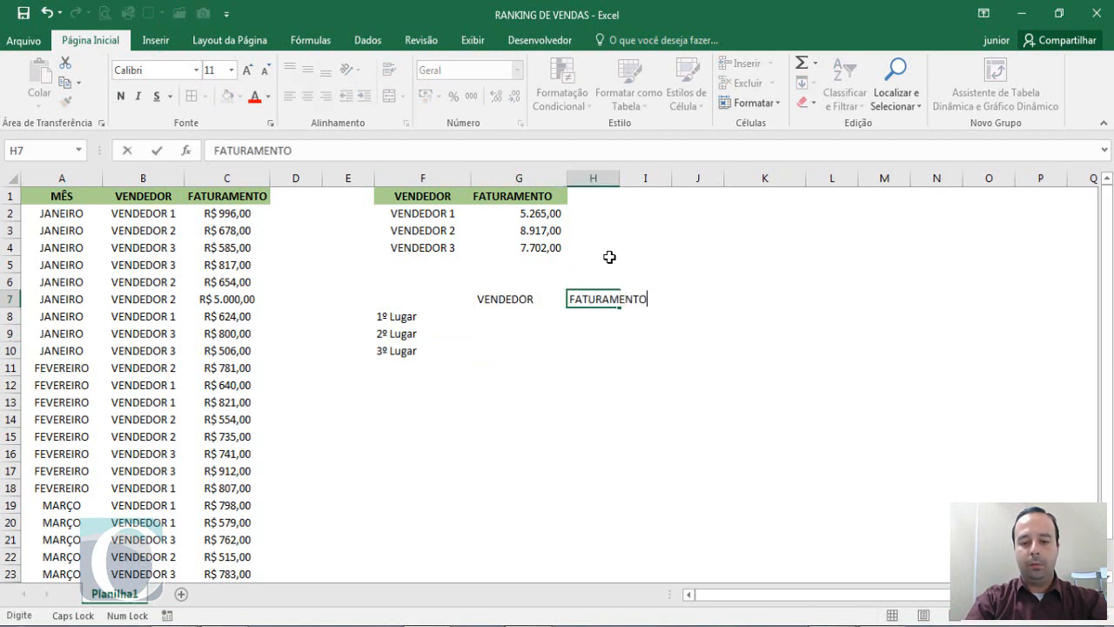
left_click(559, 370)
- Center and bold the range F7:I10 and apply borders to all its cells
left_click_drag(404, 295, 631, 352)
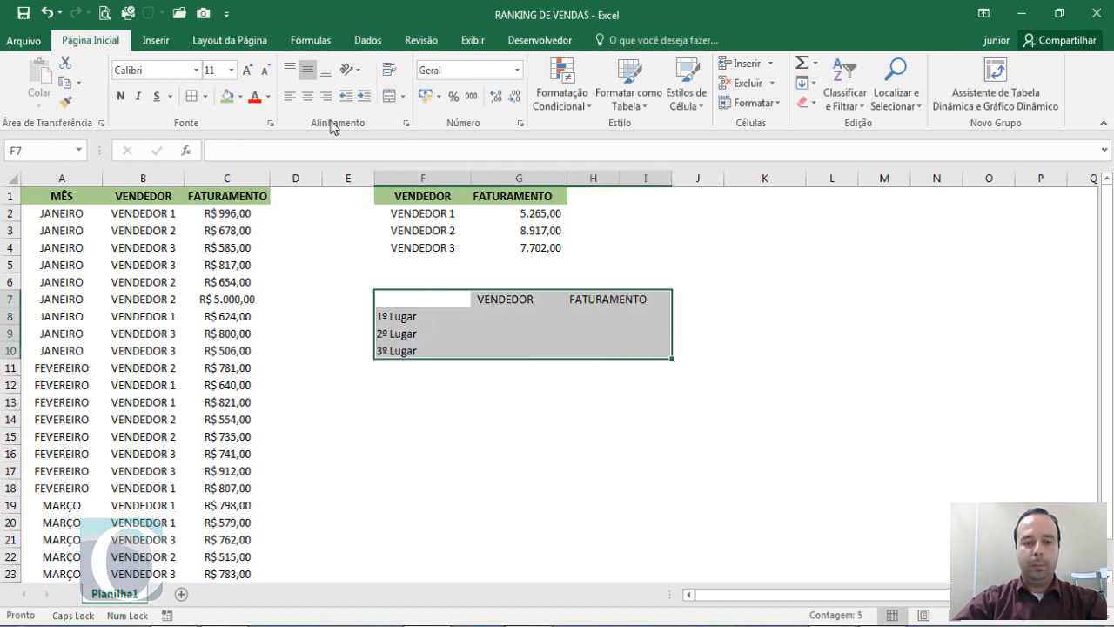
left_click(309, 98)
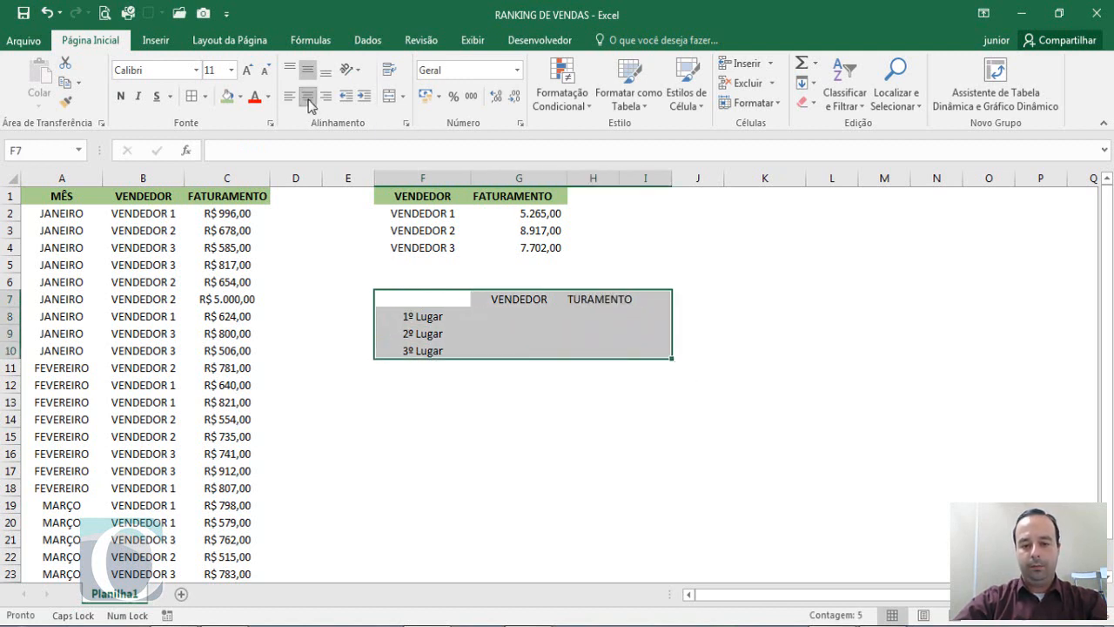
left_click(121, 95)
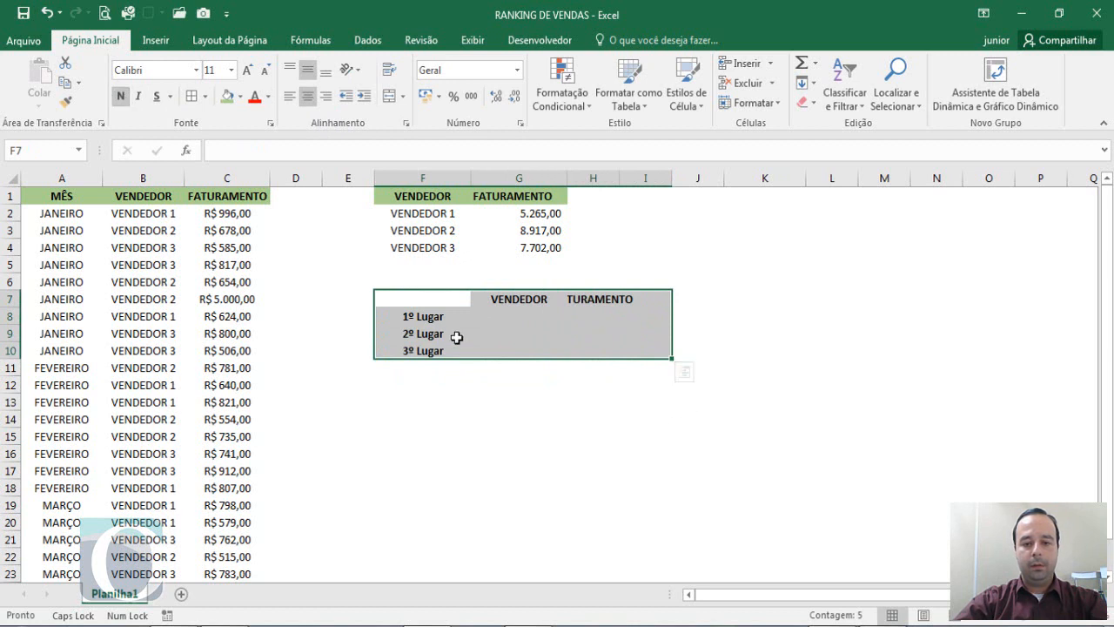
left_click(193, 95)
left_click(562, 399)
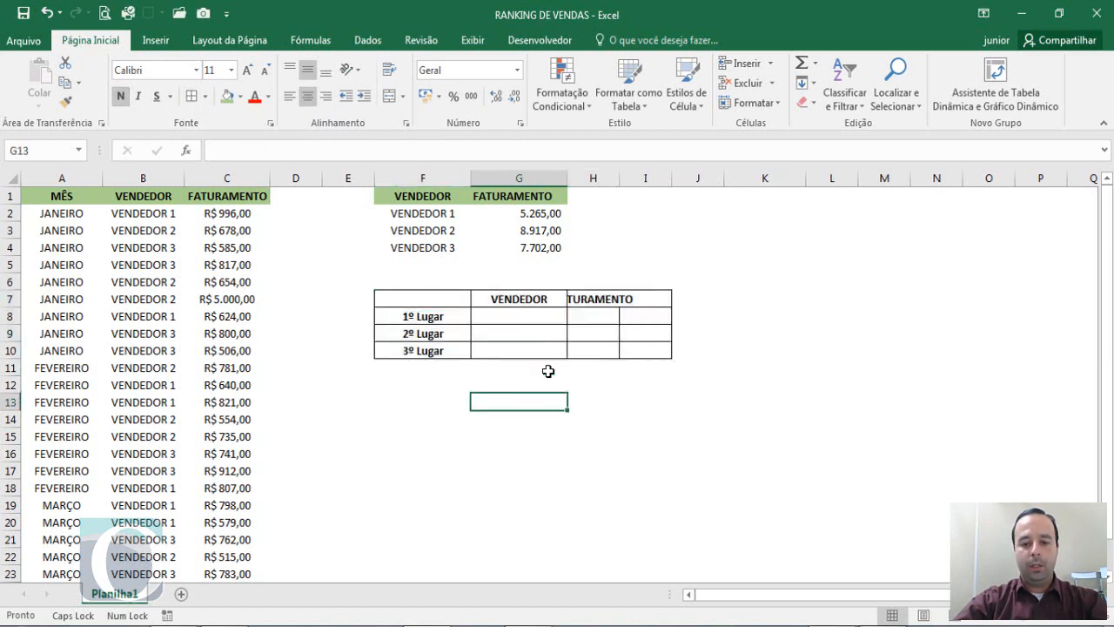
- Delete the surplus column I and autofit column H to the FATURAMENTO header
left_click(435, 297)
left_click_drag(475, 299, 614, 302)
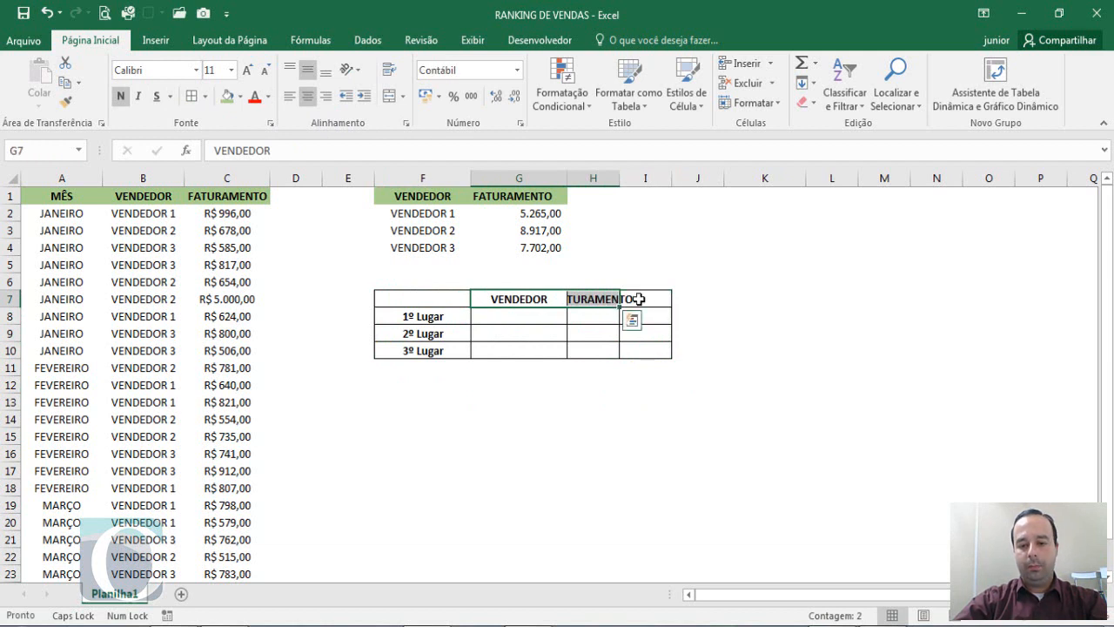
left_click(639, 299)
left_click(649, 180)
right_click(649, 180)
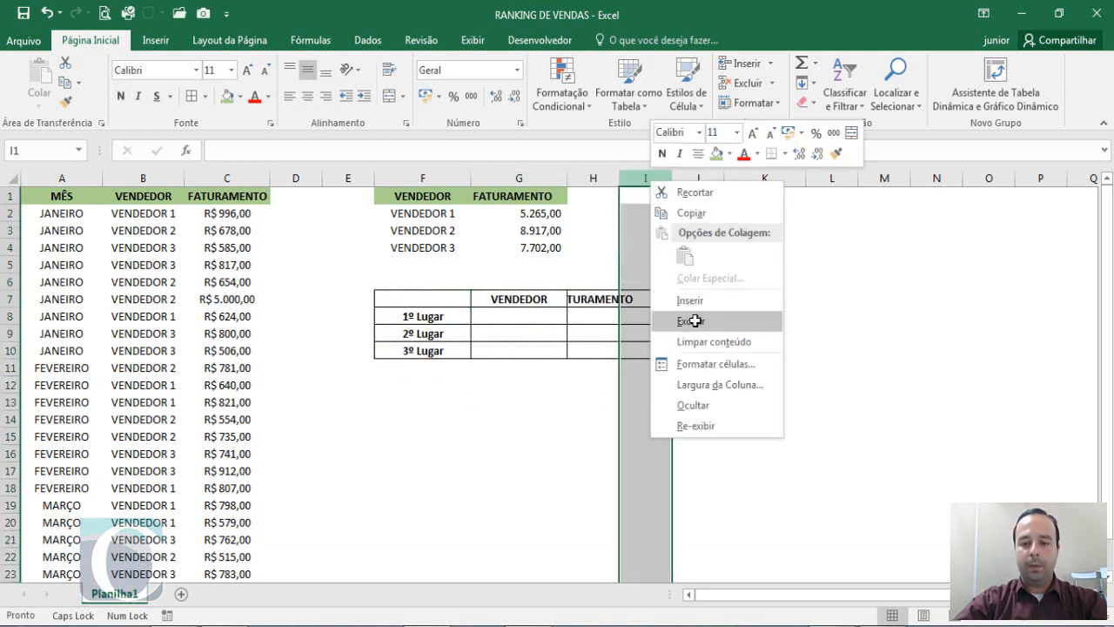
left_click(694, 320)
left_click(604, 386)
double_click(619, 177)
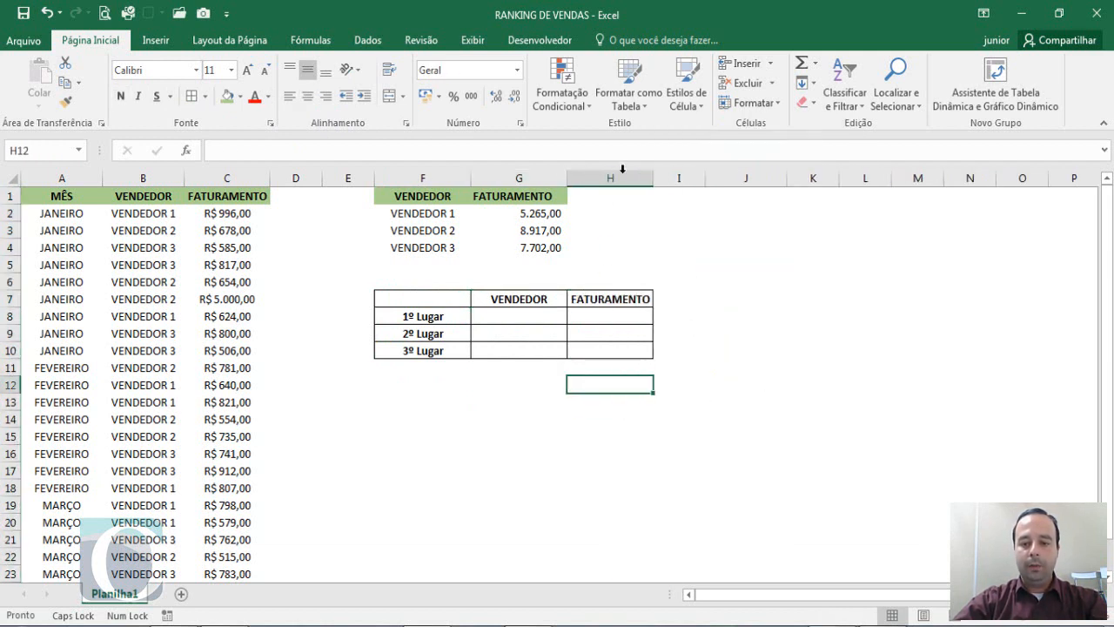
- Fill the ranking headers G7:H7 and the place labels F8:F10 with green
left_click_drag(520, 302, 609, 302)
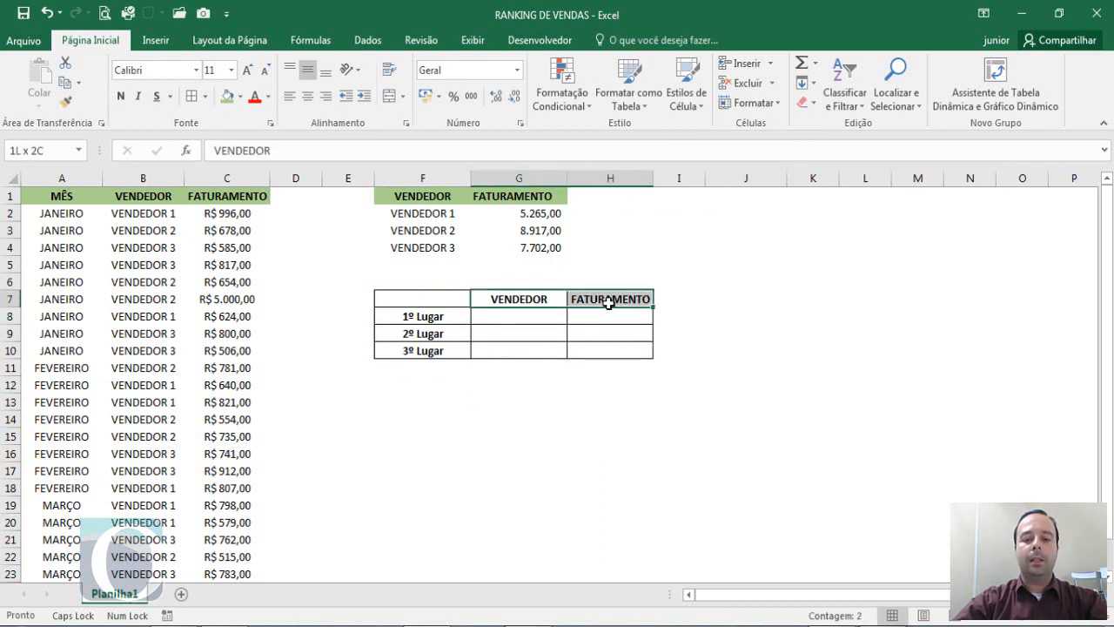
left_click(226, 96)
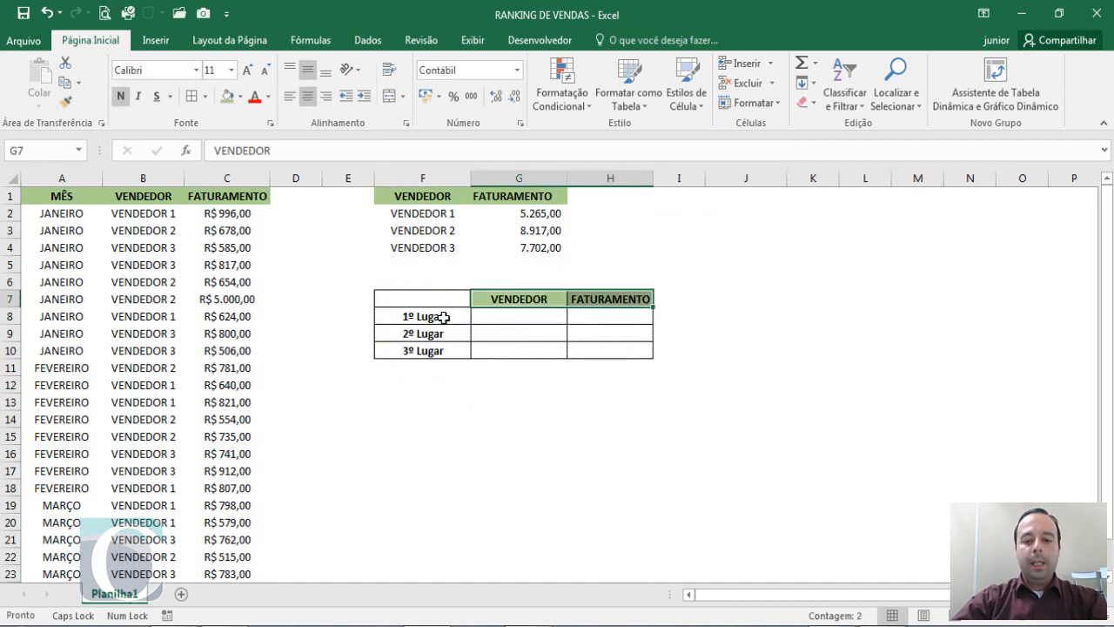
left_click_drag(444, 318, 440, 351)
left_click(226, 96)
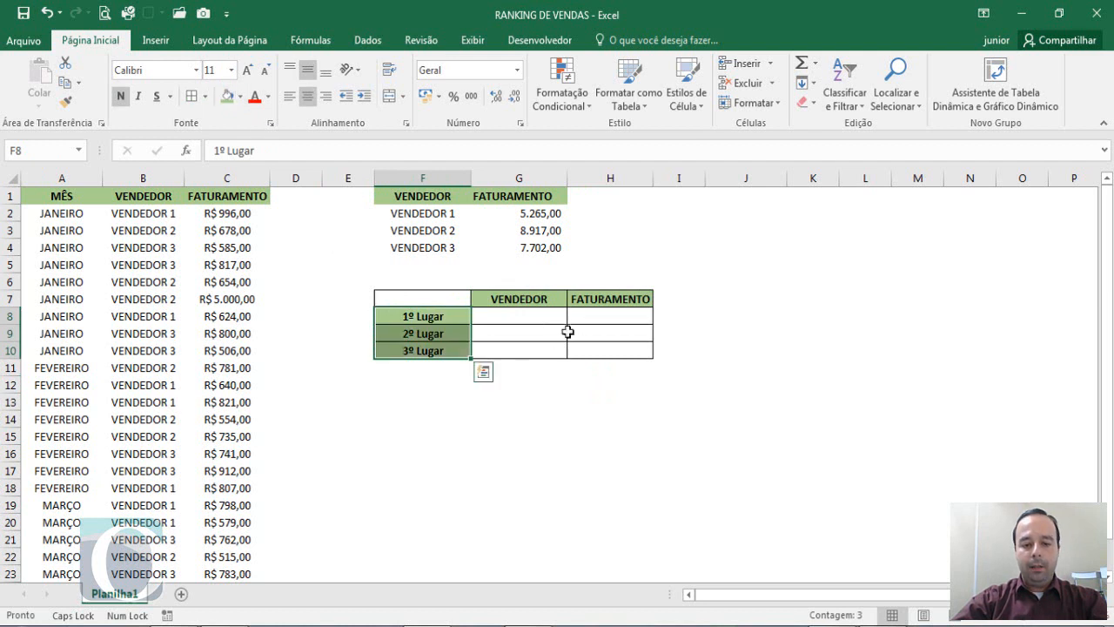
left_click(562, 468)
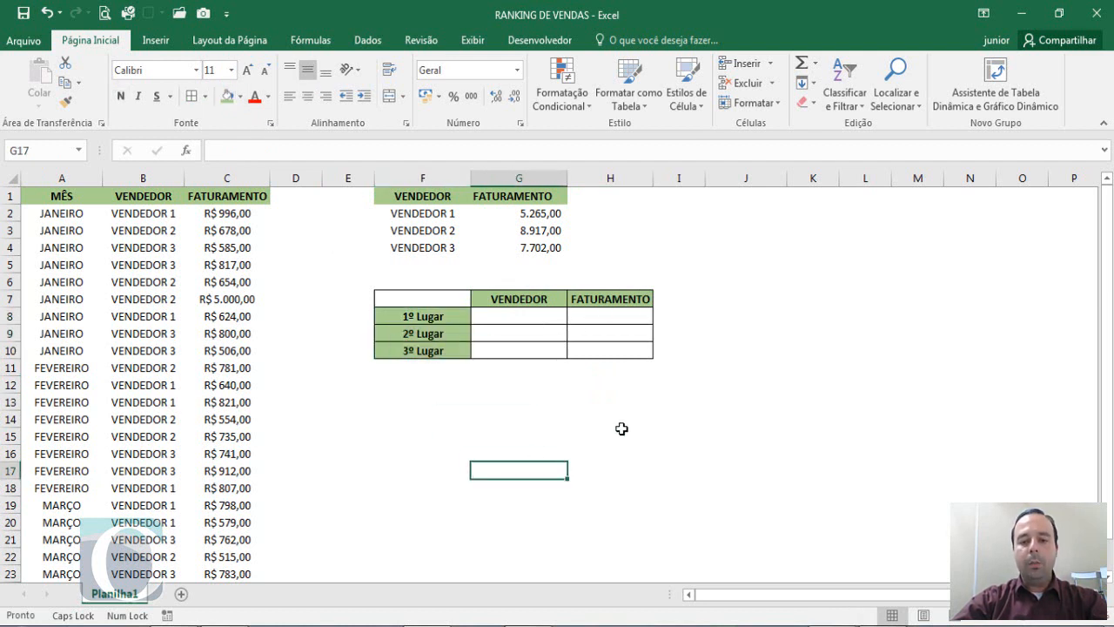
left_click(605, 314)
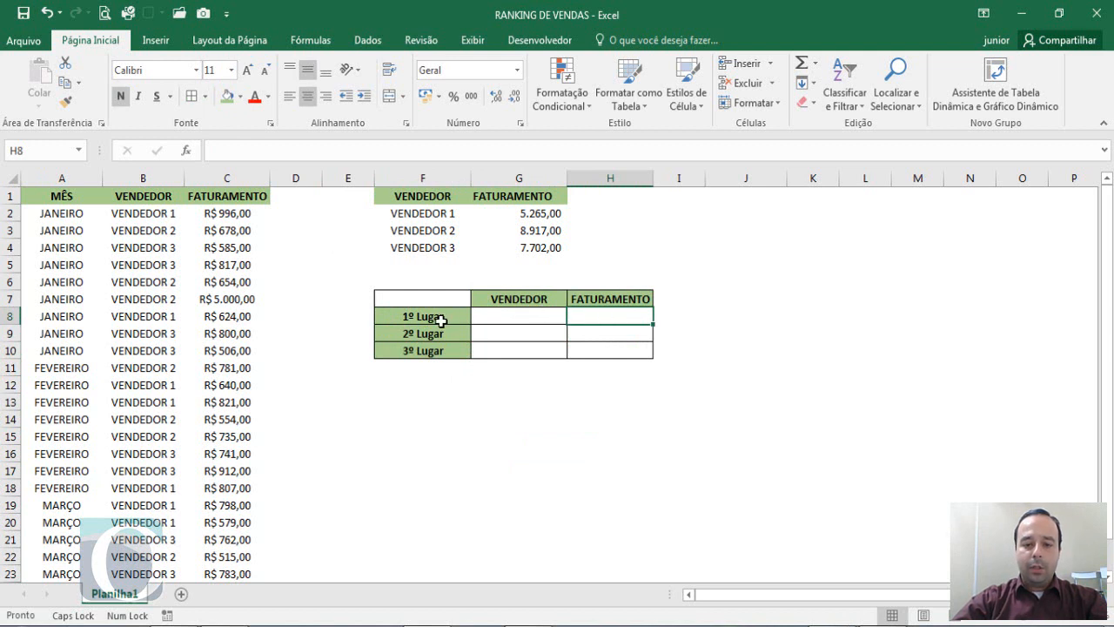
left_click_drag(607, 297, 607, 359)
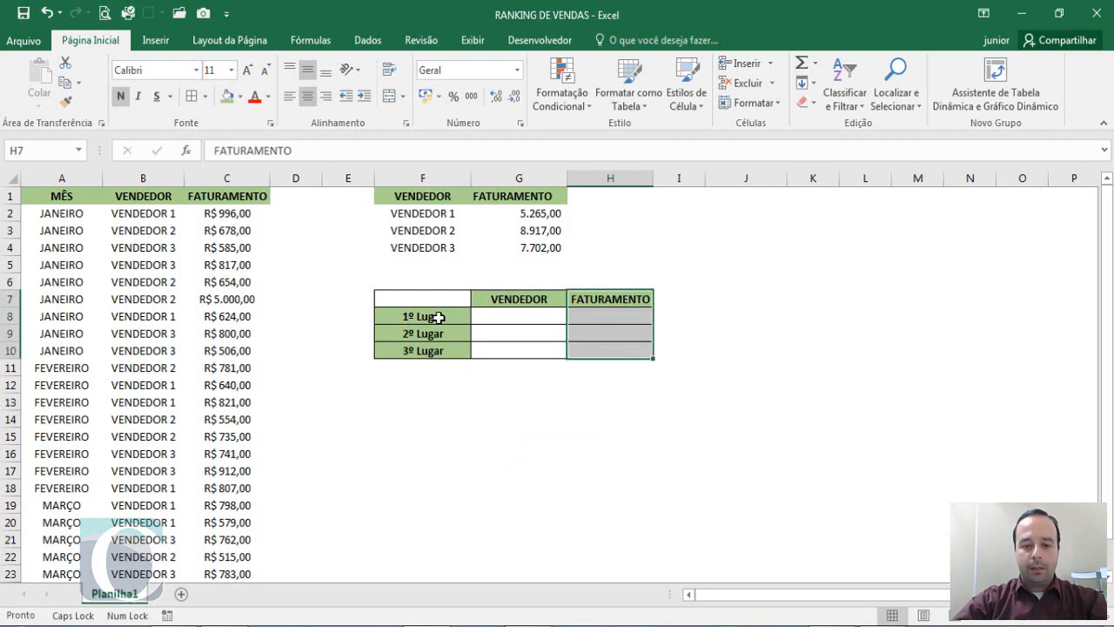
left_click_drag(438, 315, 448, 369)
- Enter the formula =MAIOR(G2:G4;1) in H8 for the first-place revenue
left_click(625, 313)
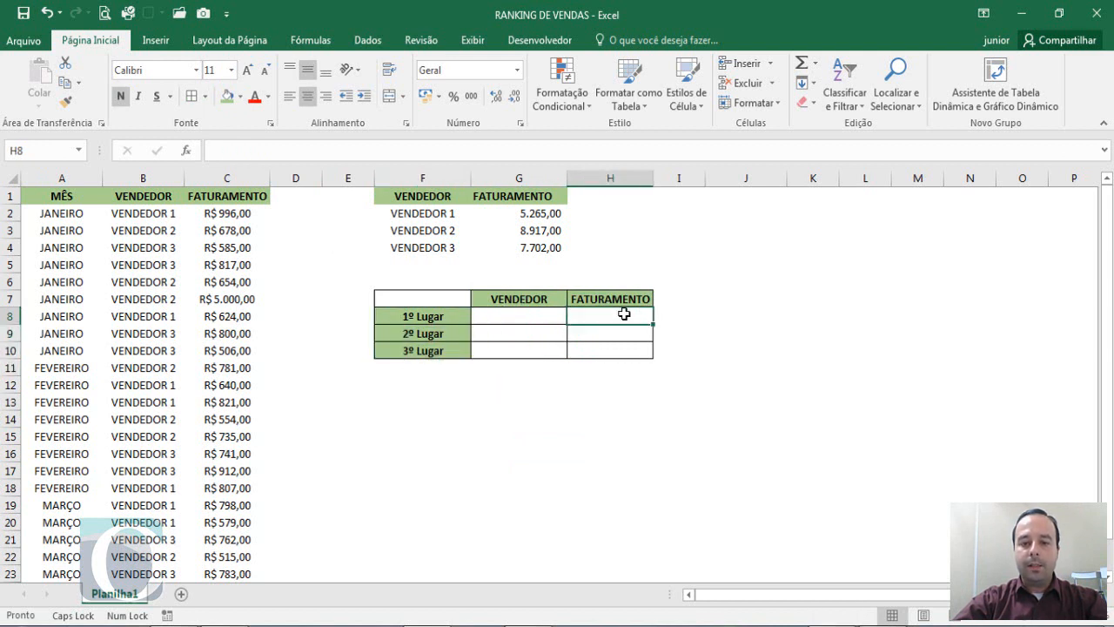
type("=")
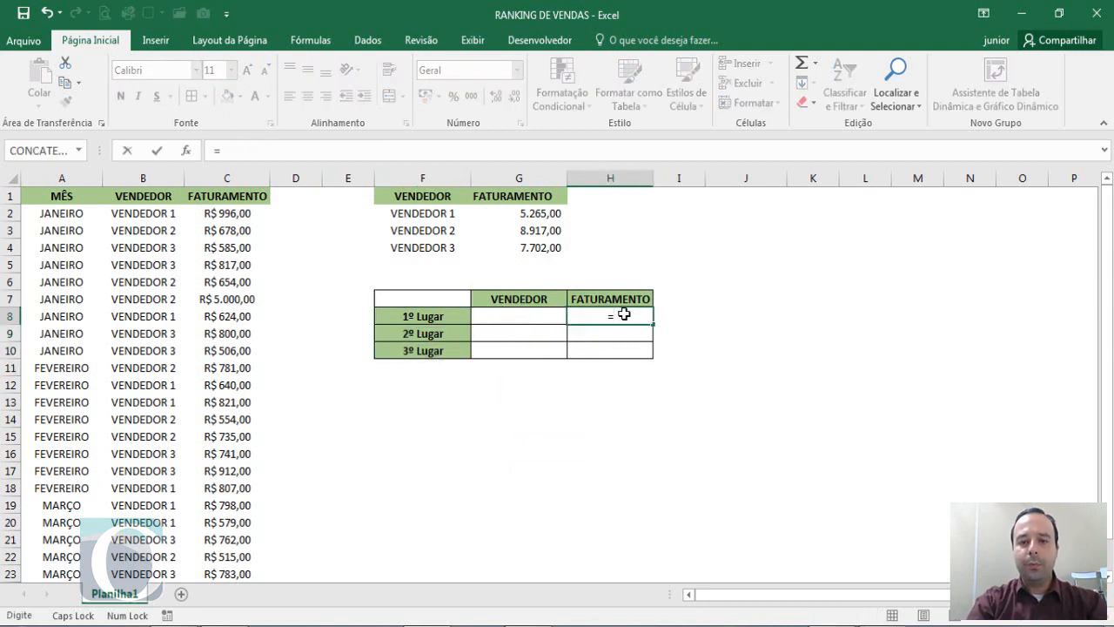
type("MAIO")
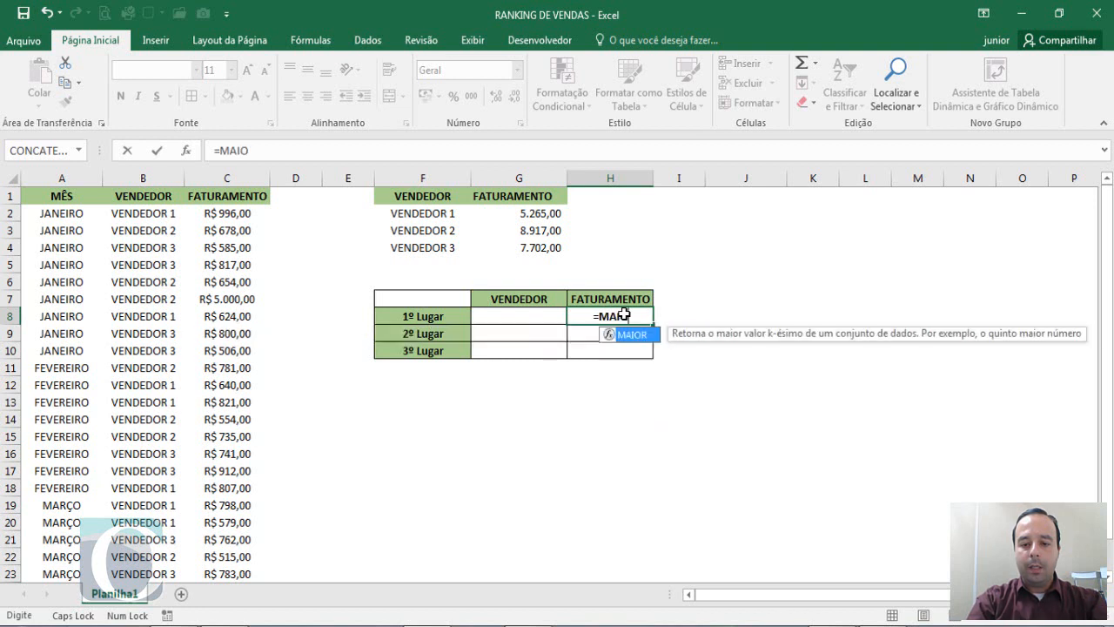
type("R(")
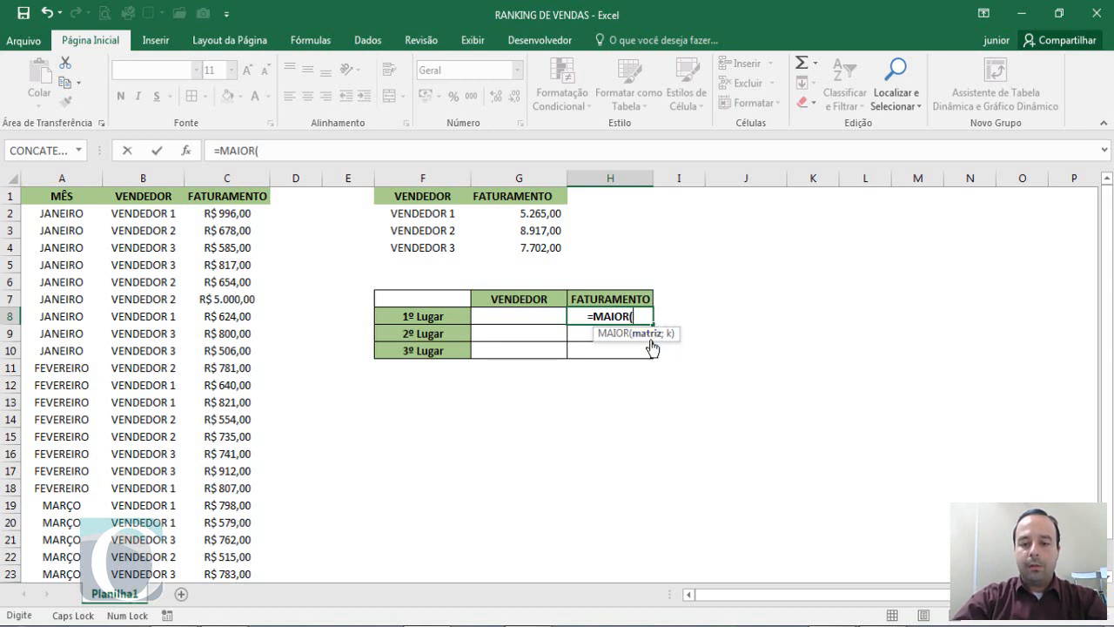
left_click_drag(527, 214, 526, 245)
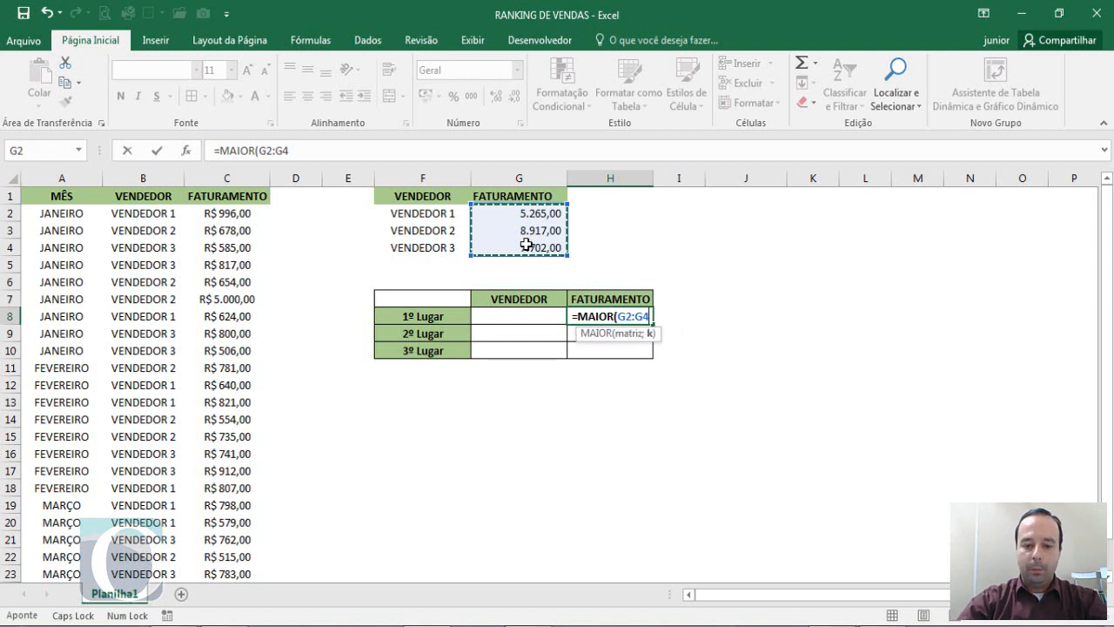
type(";")
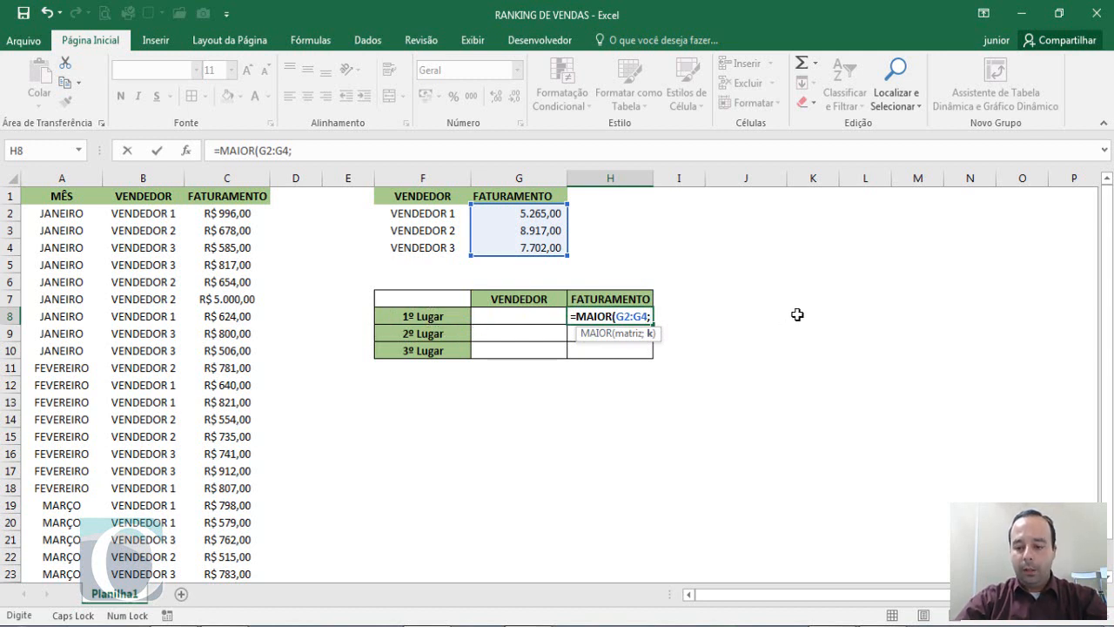
type("1")
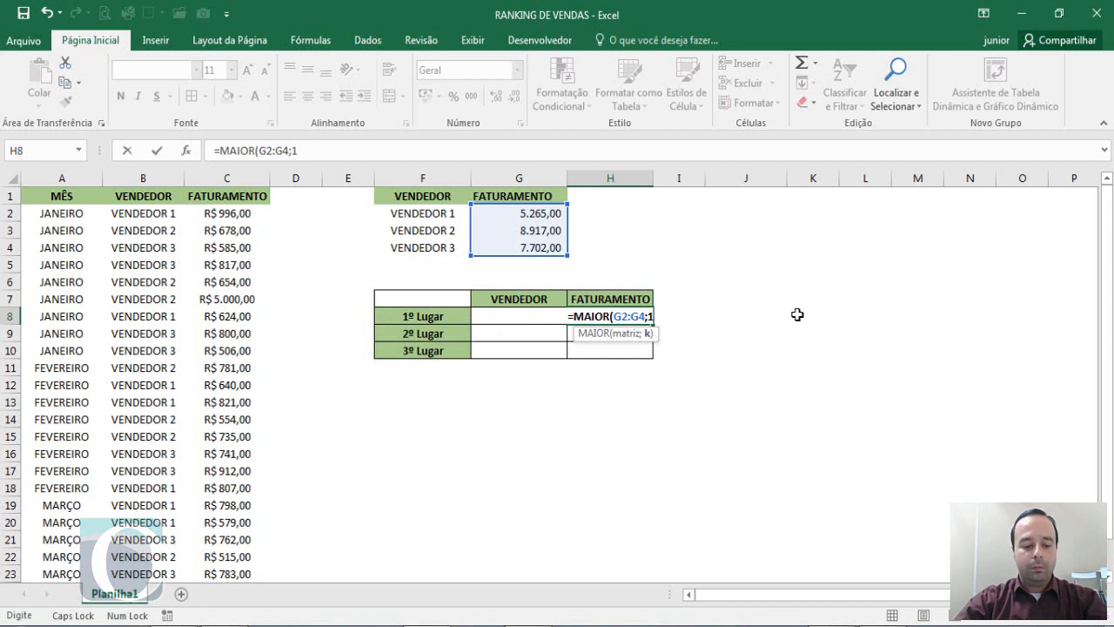
type(")")
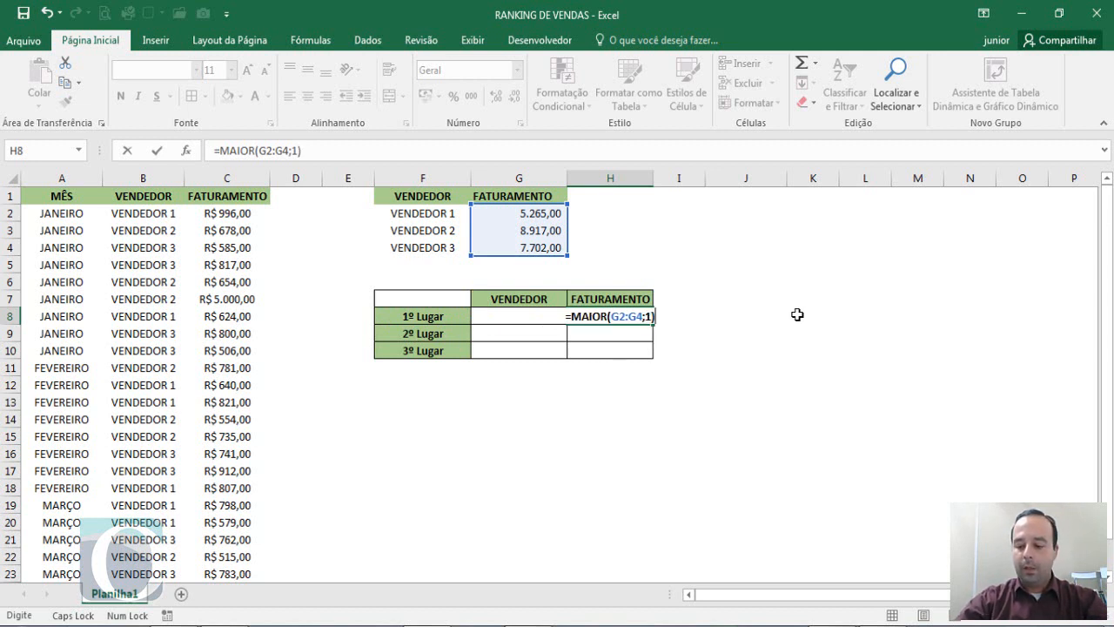
key("Return")
- Apply the thousands-separator accounting format to the ranking revenue cells H8:H10
left_click(614, 320)
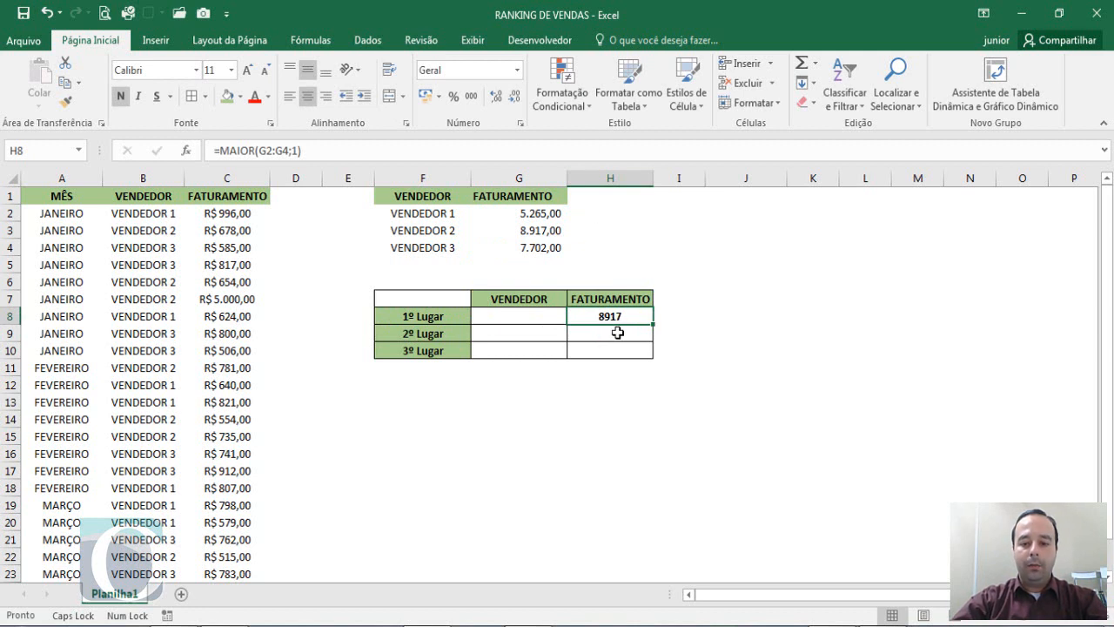
key("shift+Down")
key("shift+Down")
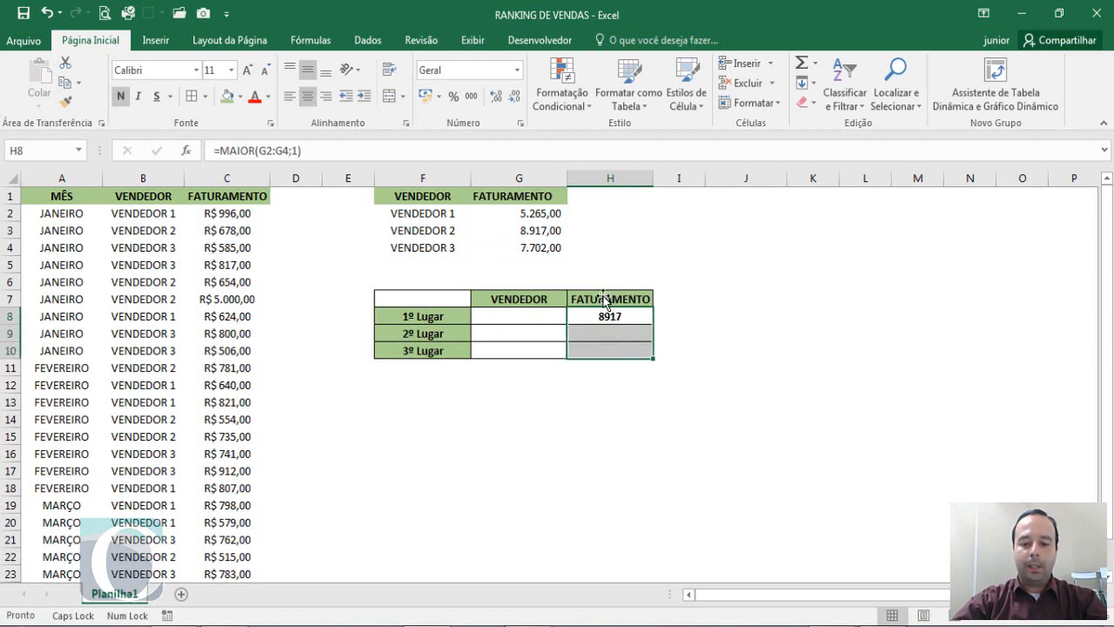
left_click(471, 95)
- Make the range absolute as $G$2:$G$4 in H8's MAIOR formula and fill the formula down to H10
left_click(638, 317)
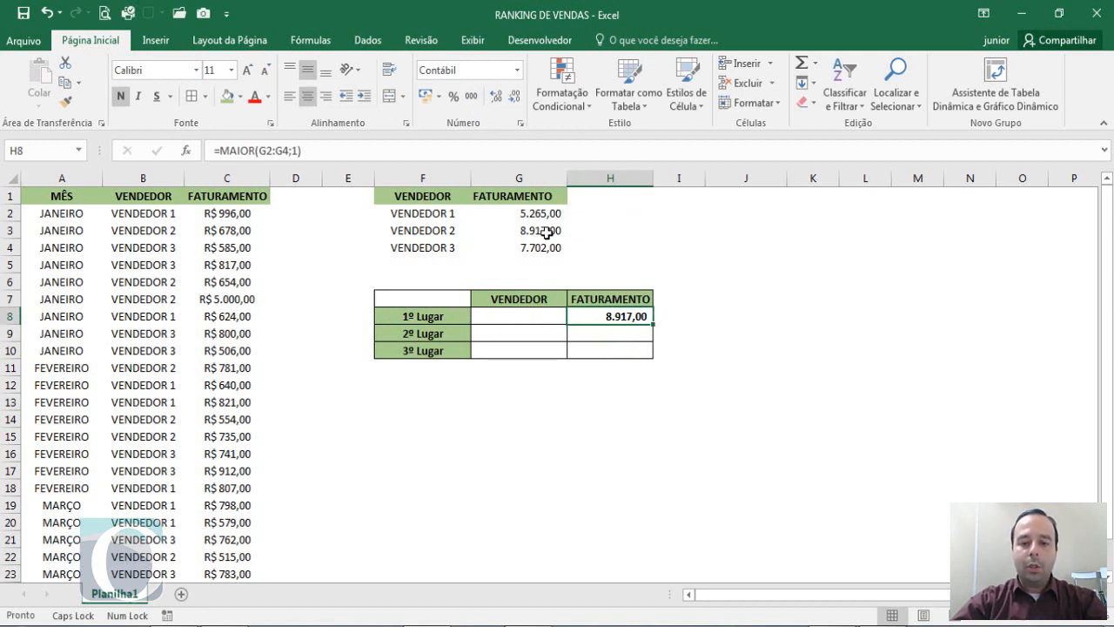
double_click(632, 316)
left_click_drag(615, 317, 637, 317)
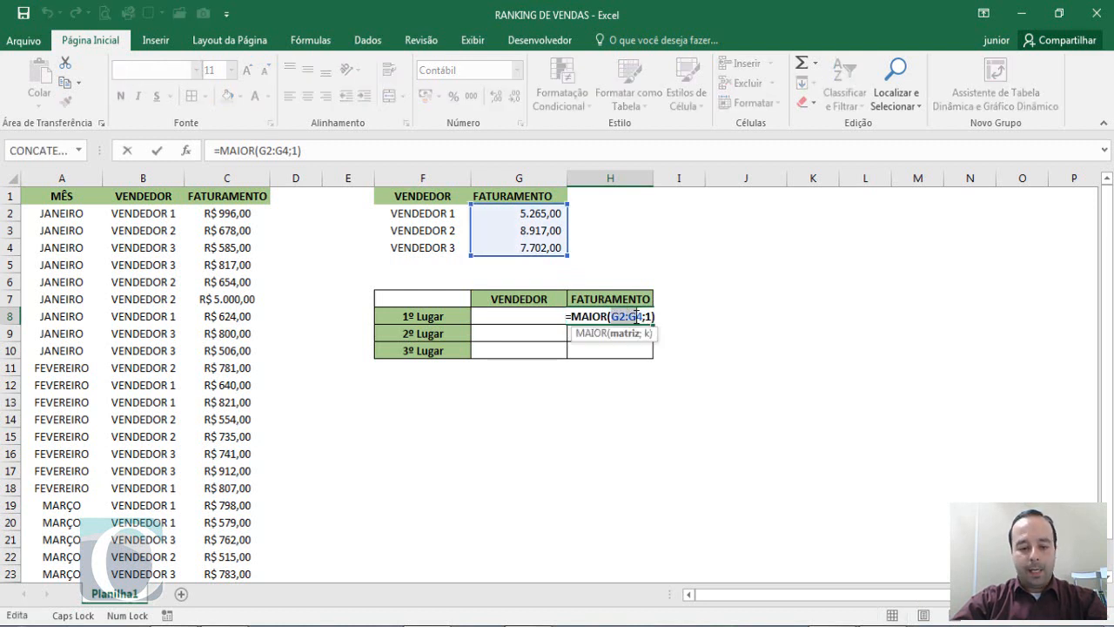
key("F4")
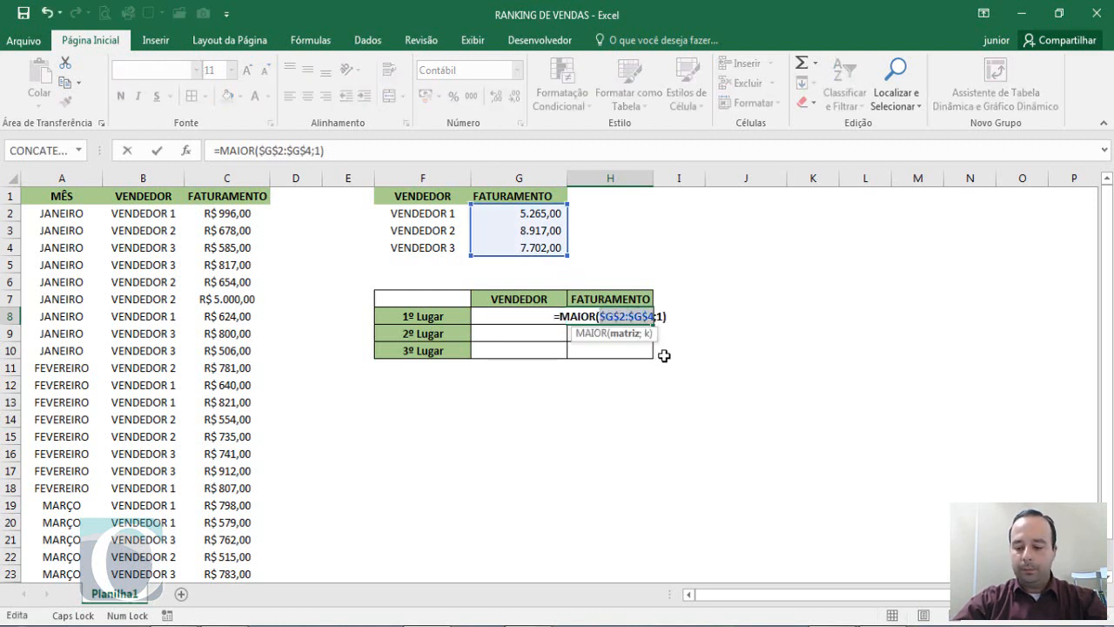
key("Return")
left_click(638, 315)
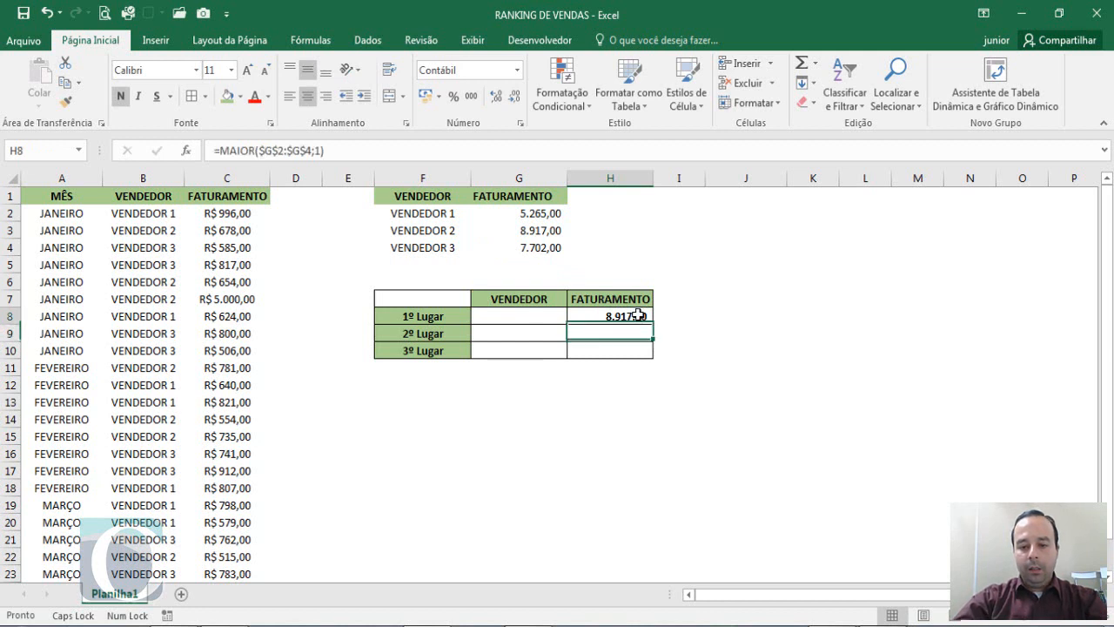
left_click_drag(652, 324, 642, 357)
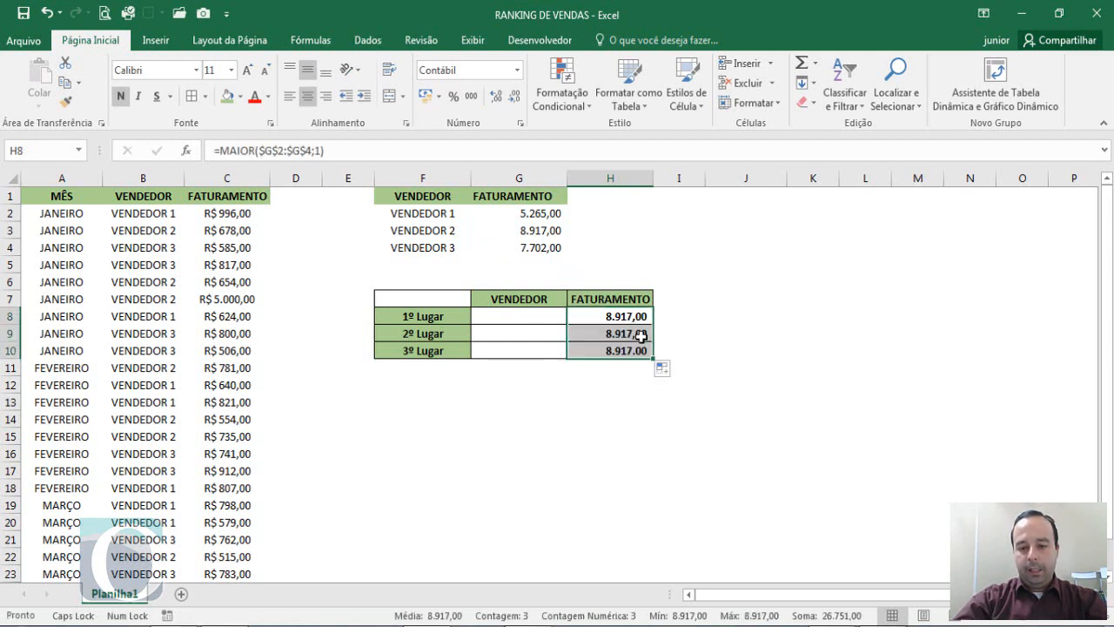
- Set the position argument of the MAIOR formula to 2 in H9 and to 3 in H10
double_click(641, 335)
double_click(661, 333)
type("2:$G$4;2)")
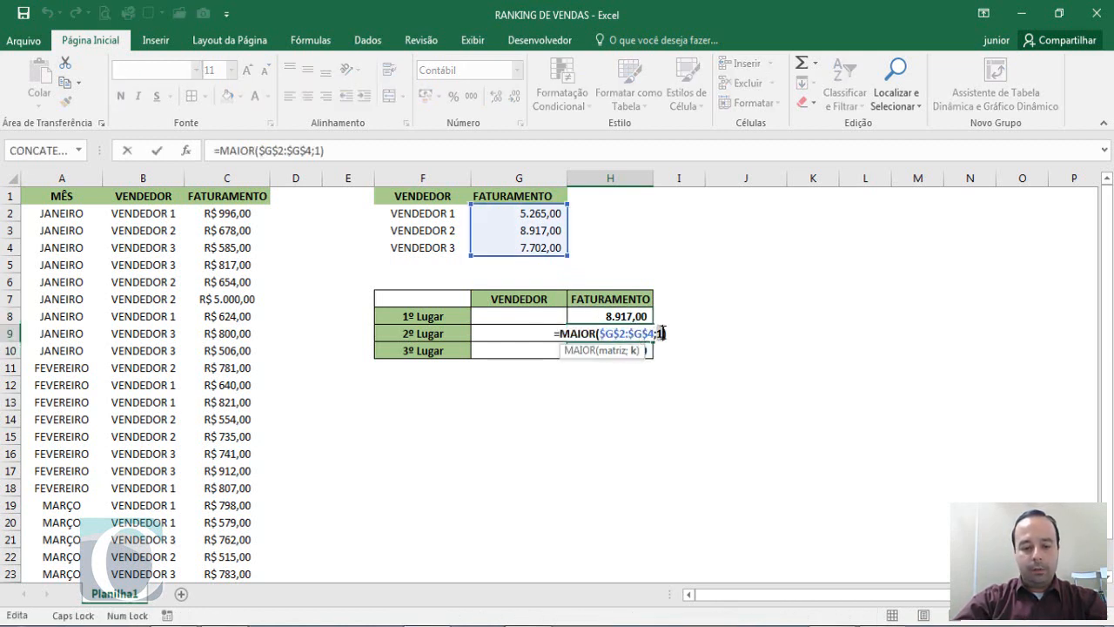
key("Return")
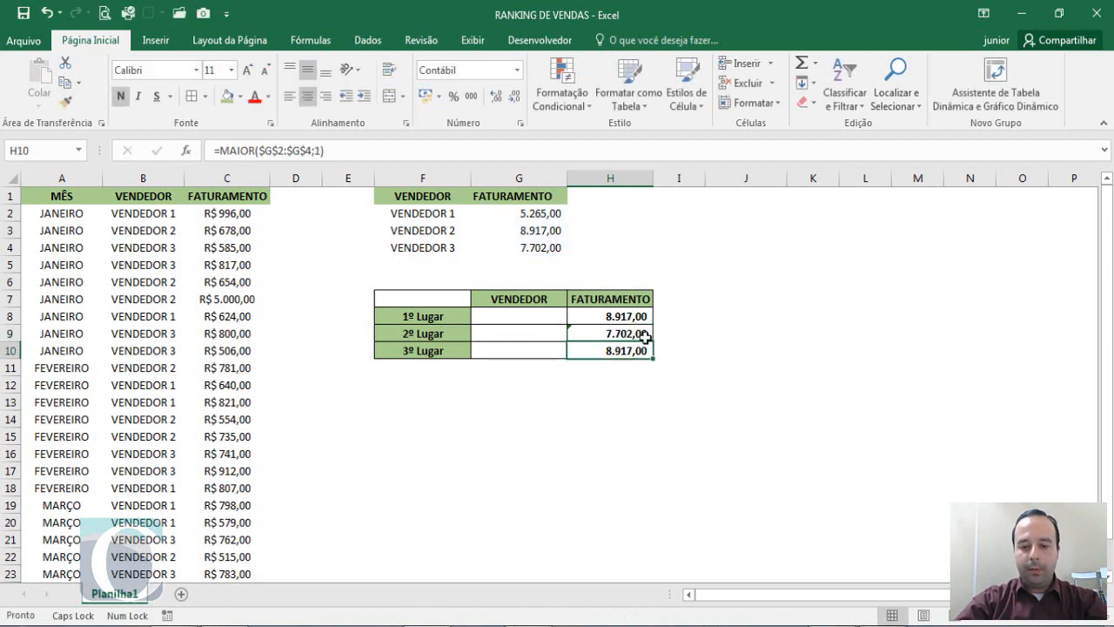
double_click(642, 352)
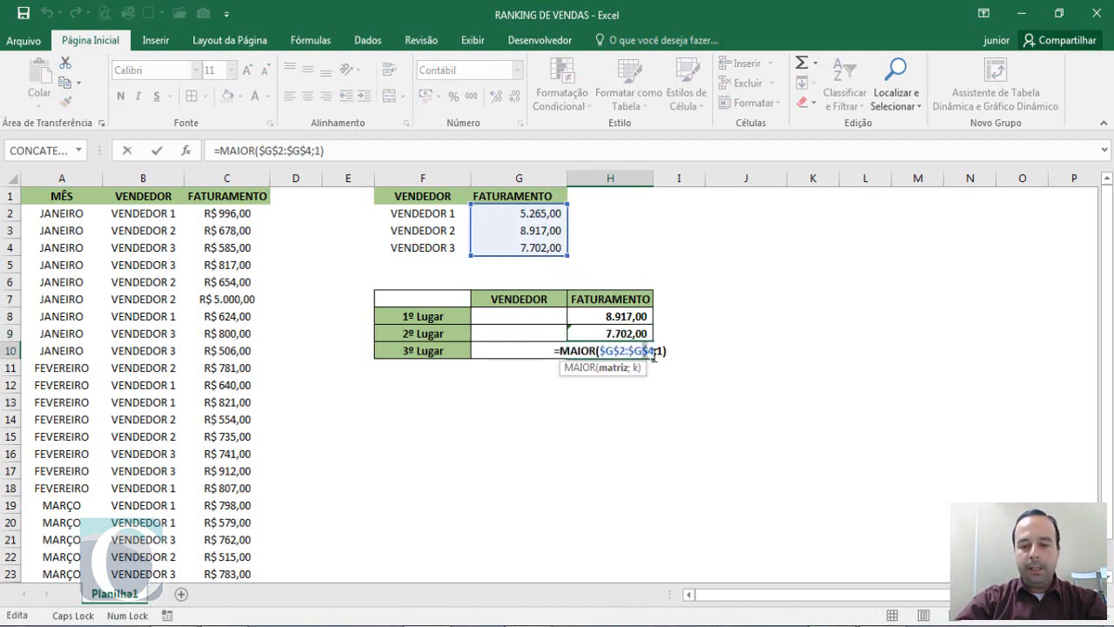
double_click(662, 351)
type("3")
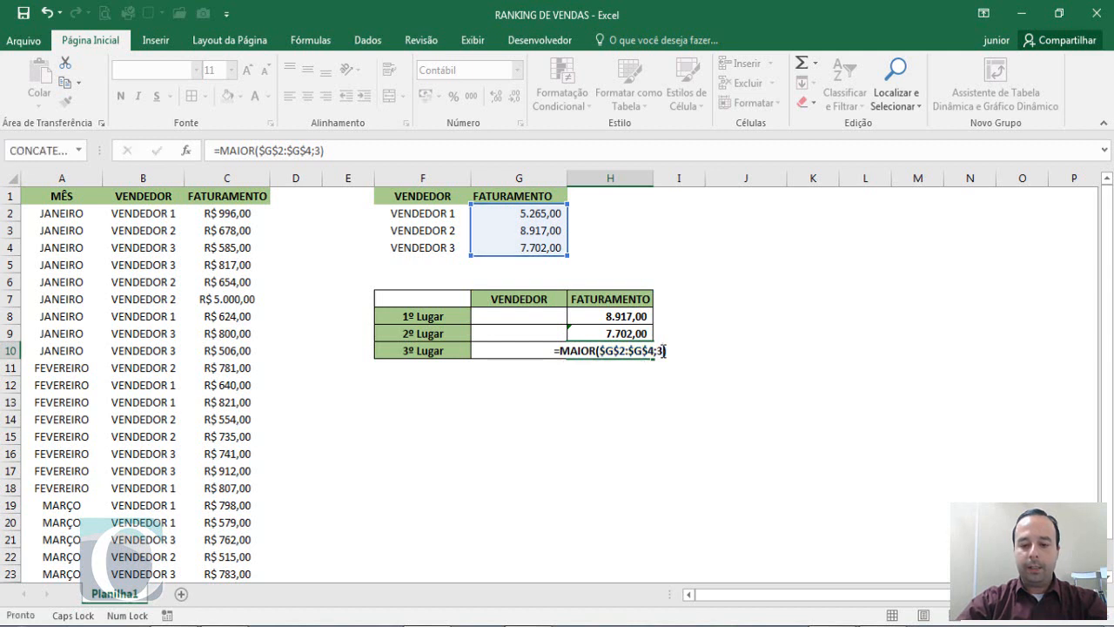
key("Return")
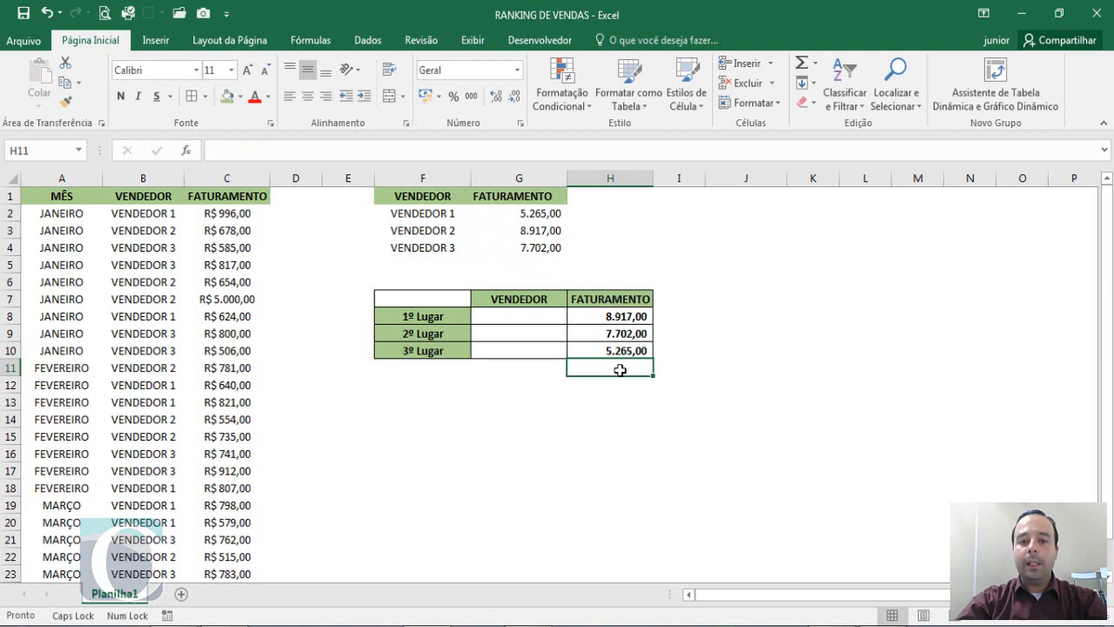
- Start an ÍNDICE formula in G8 with the seller names F2:F4 as its matrix
left_click(519, 319)
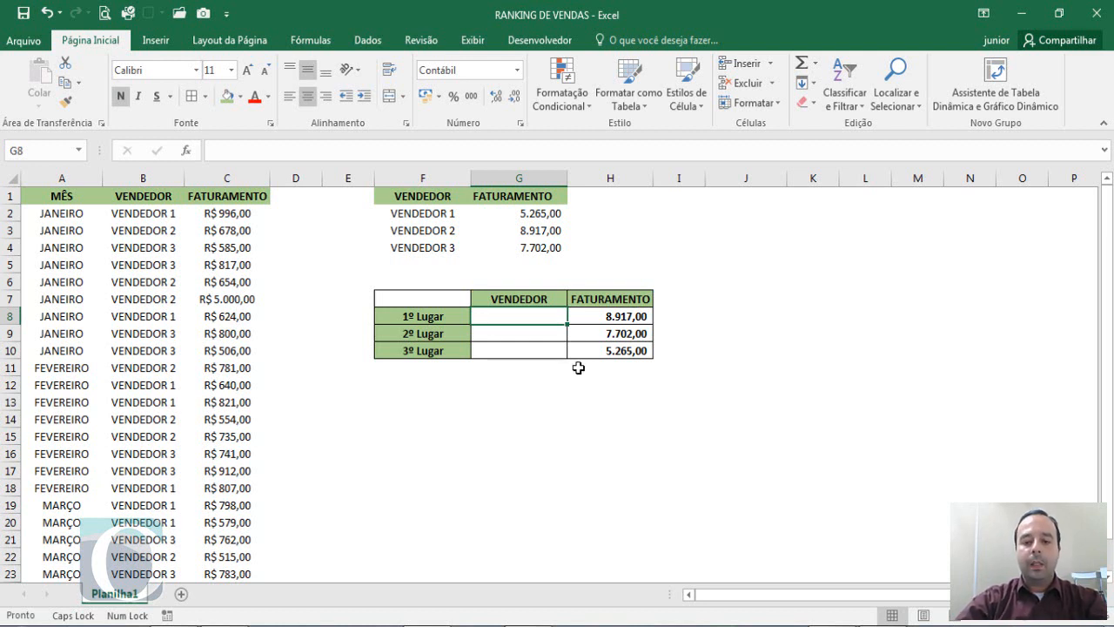
left_click(722, 315)
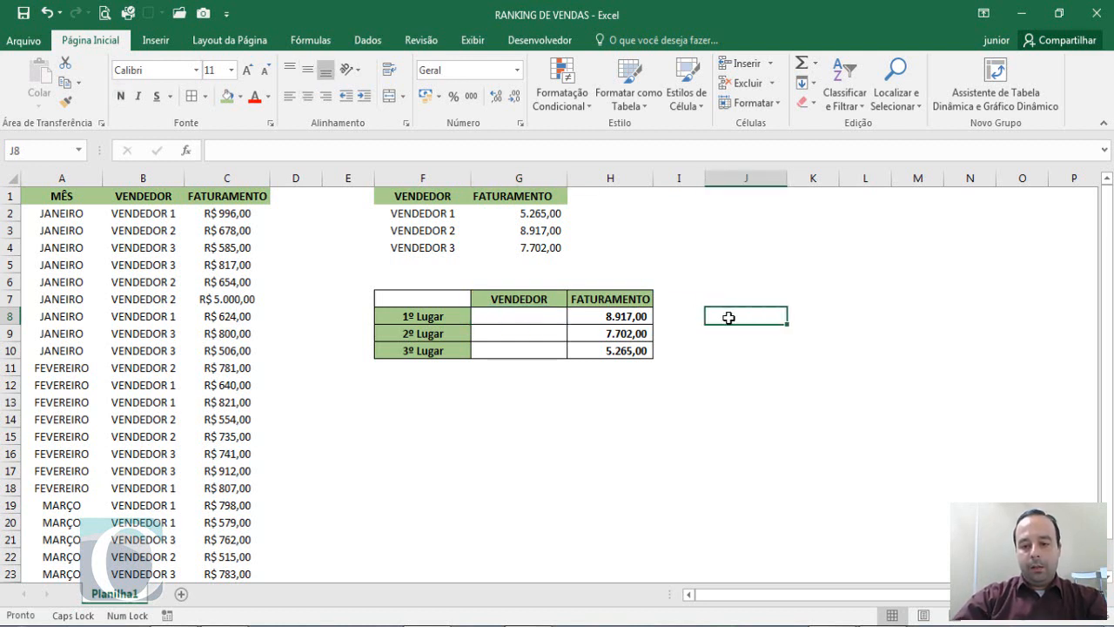
left_click(542, 317)
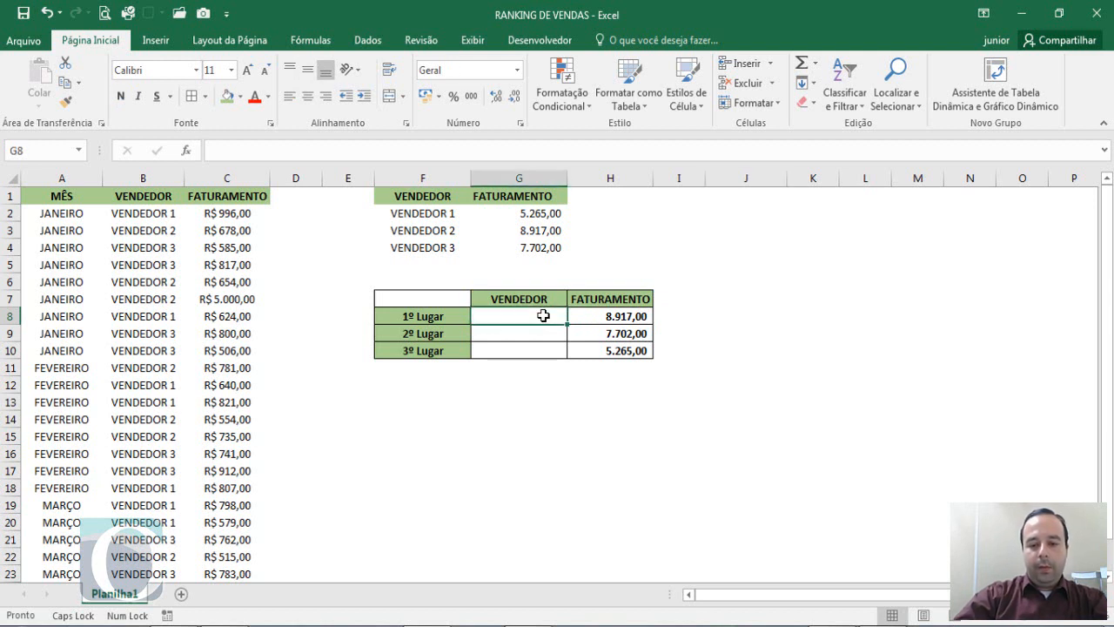
type("=")
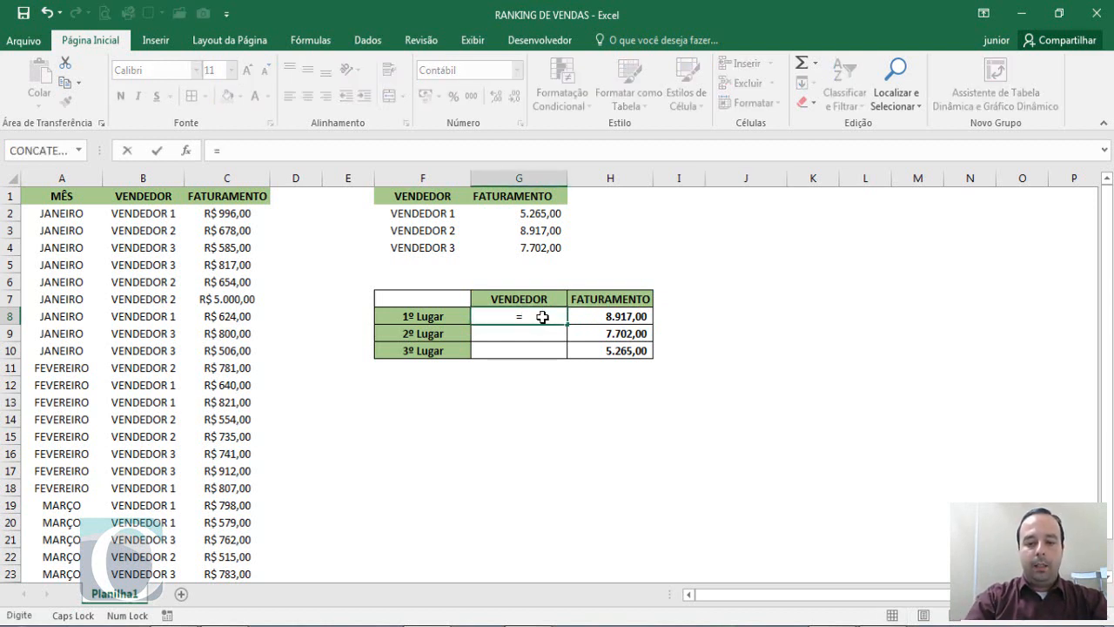
type("=")
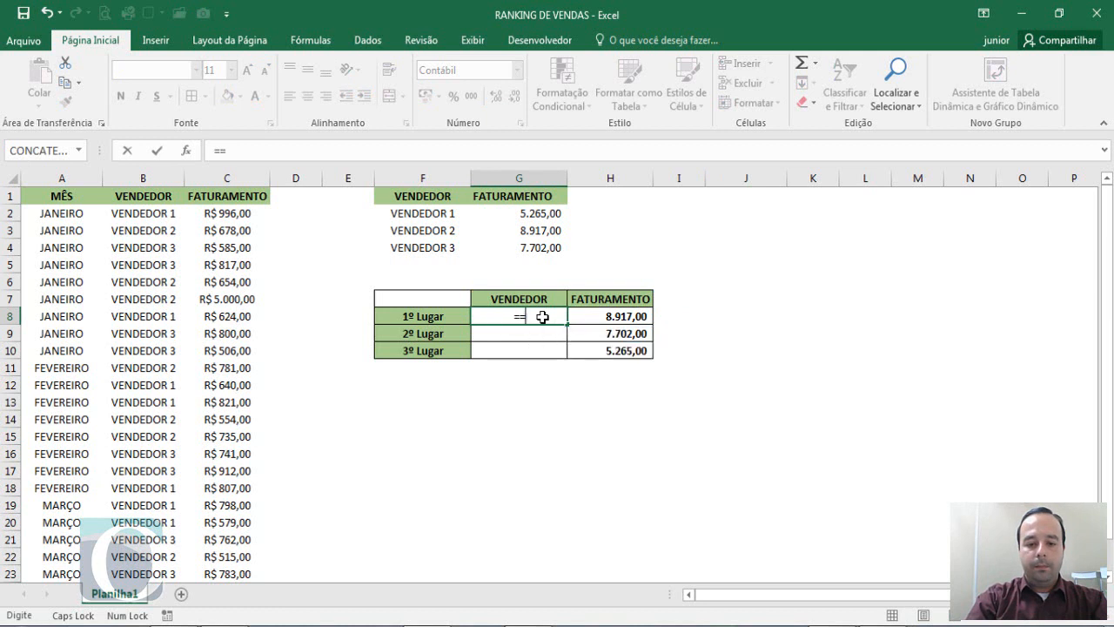
type("ÍN")
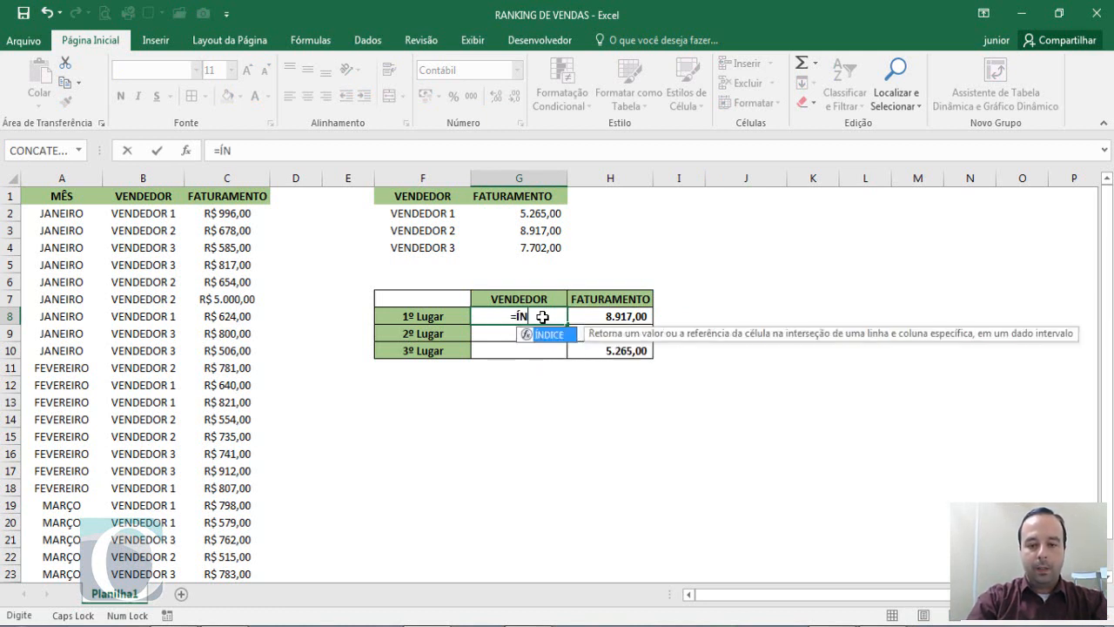
key("Tab")
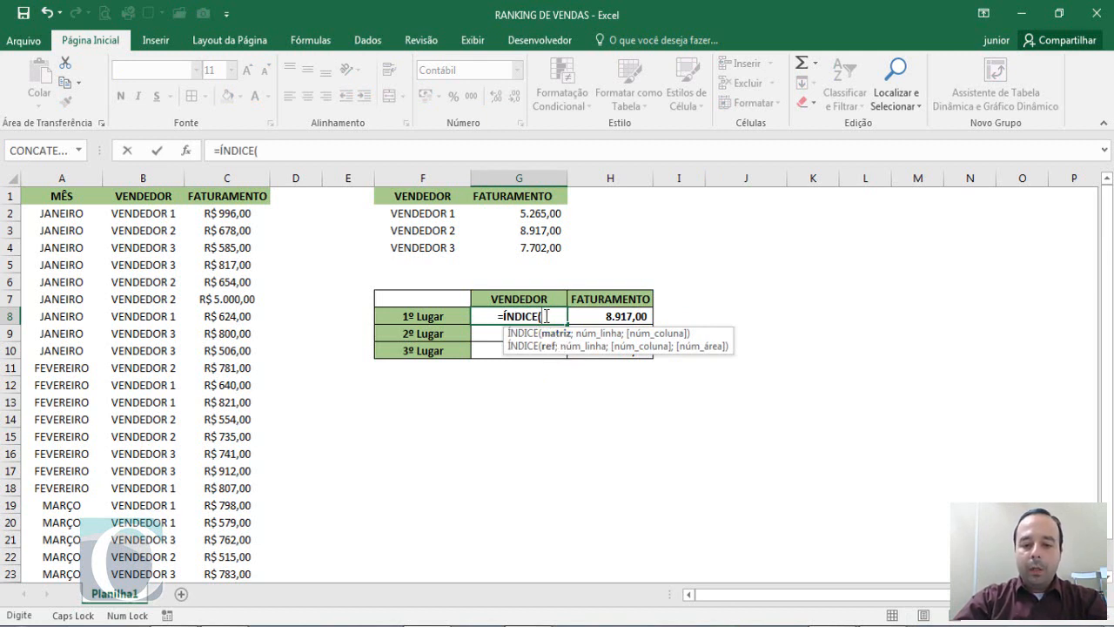
left_click_drag(443, 218, 440, 249)
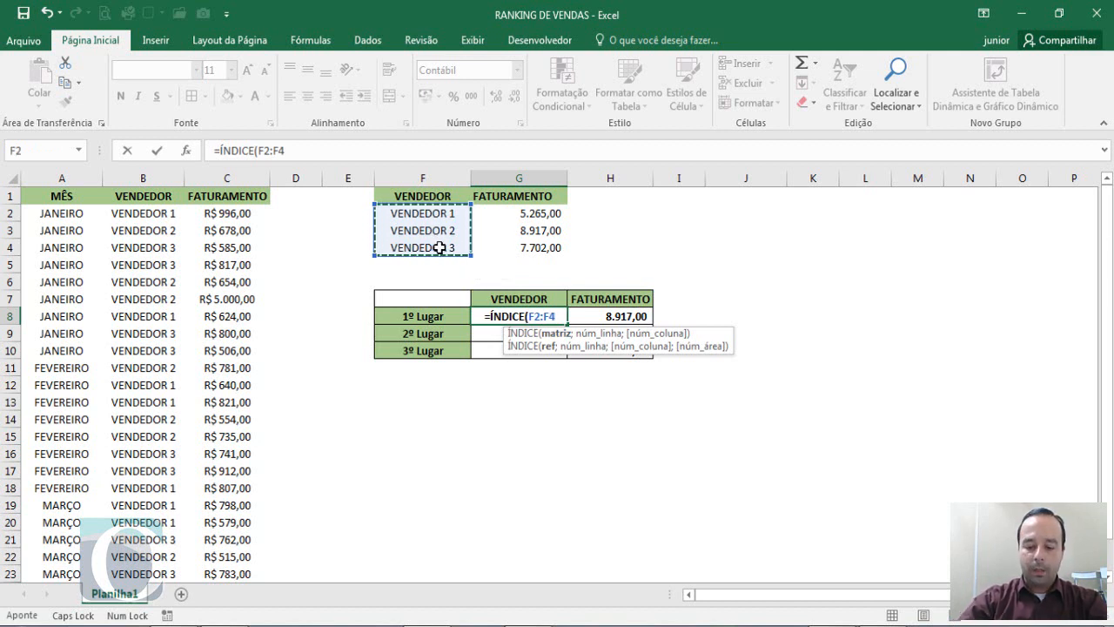
type(";")
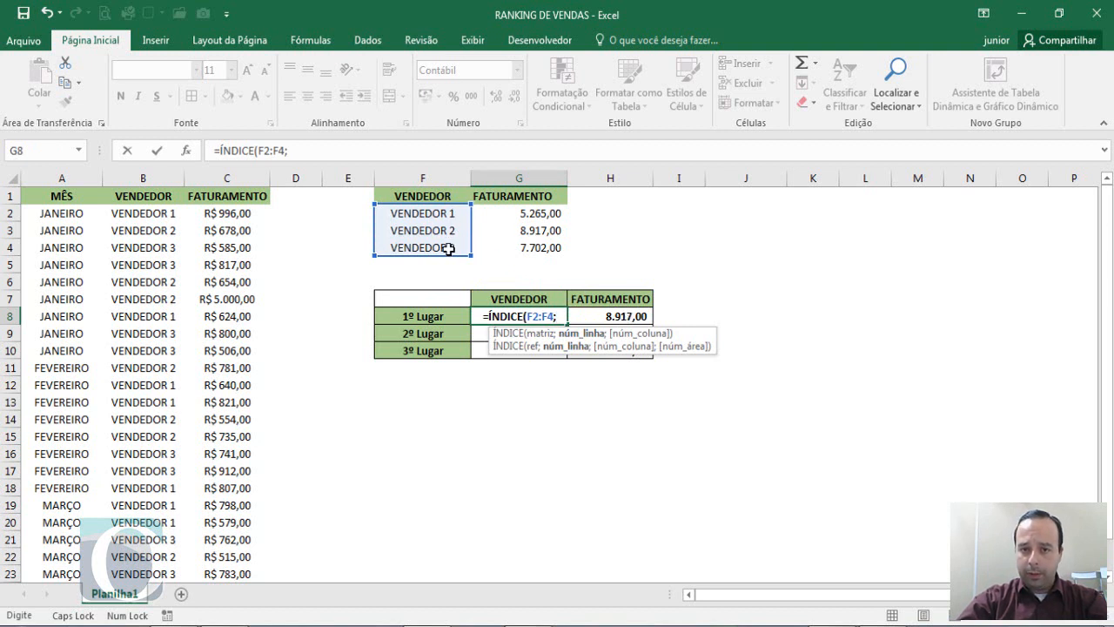
- Complete G8's ÍNDICE formula with a nested CORRESP that looks up H8 in G2:G4 with exact match 0
type("CORRE")
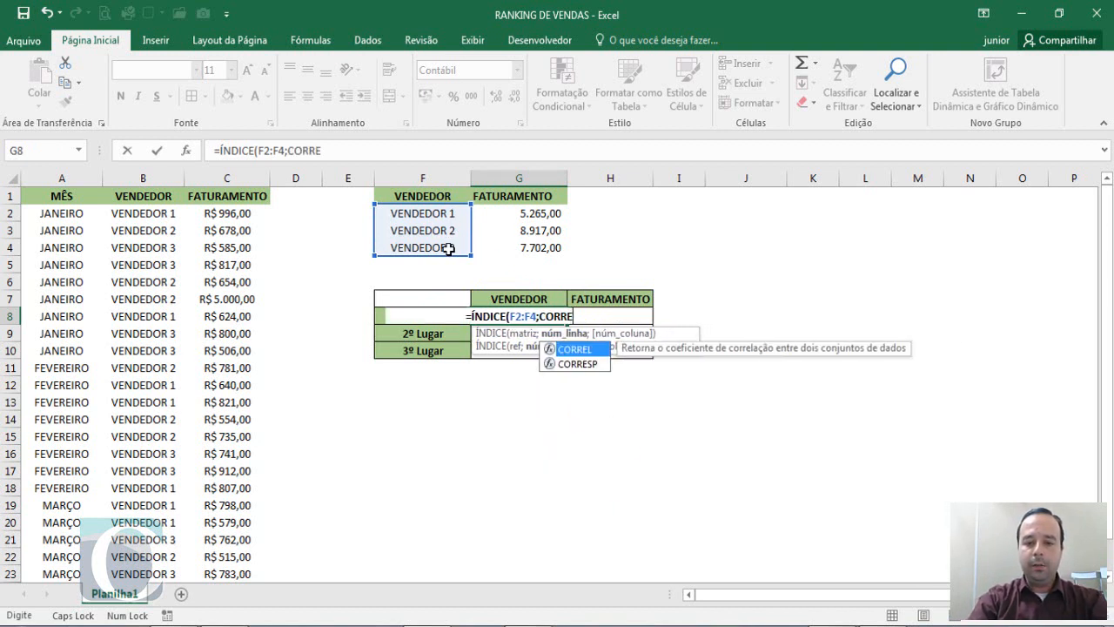
type("SP(")
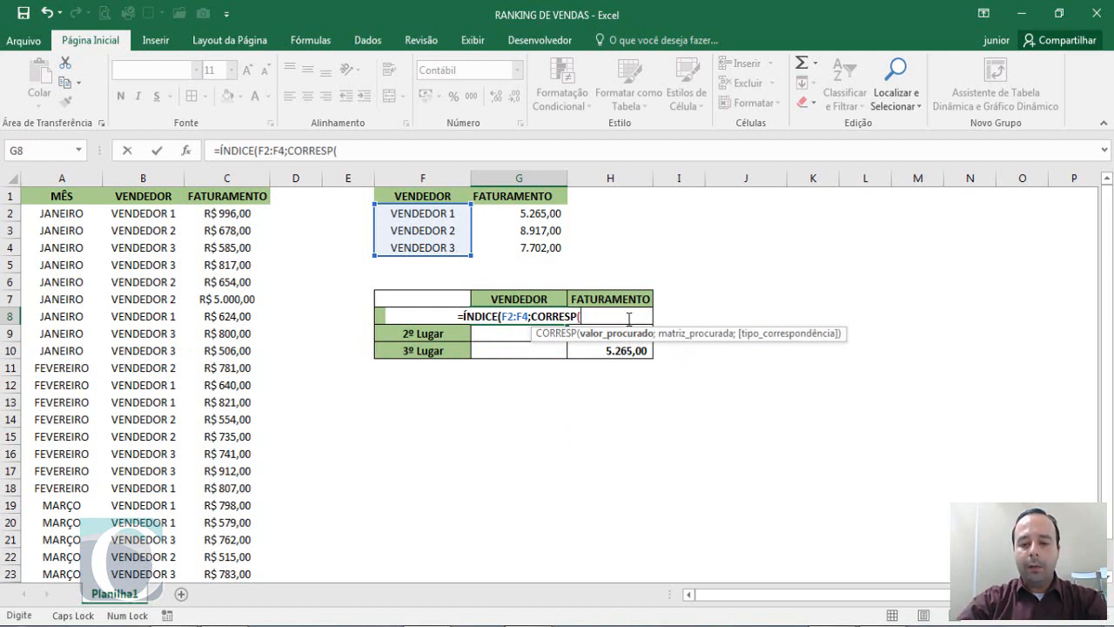
left_click(648, 316)
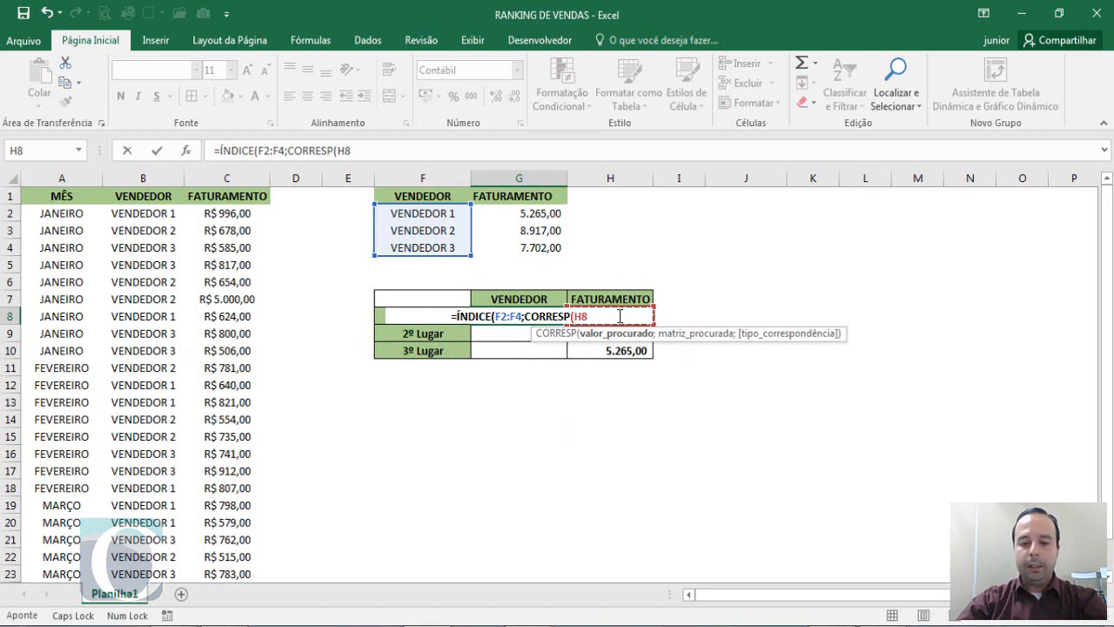
type(";")
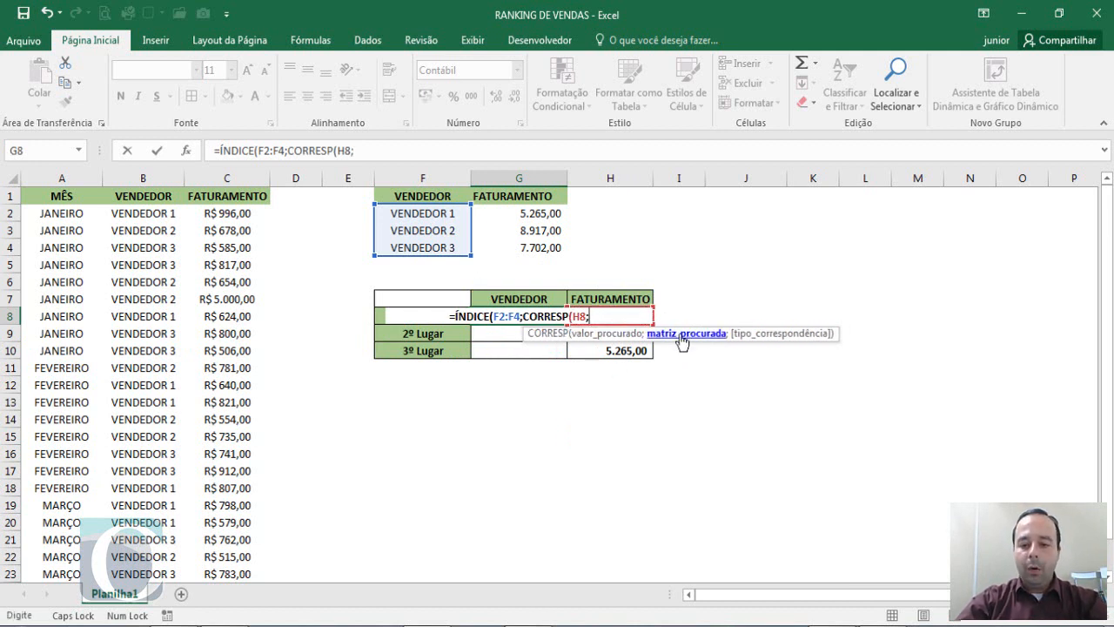
left_click_drag(542, 209, 534, 248)
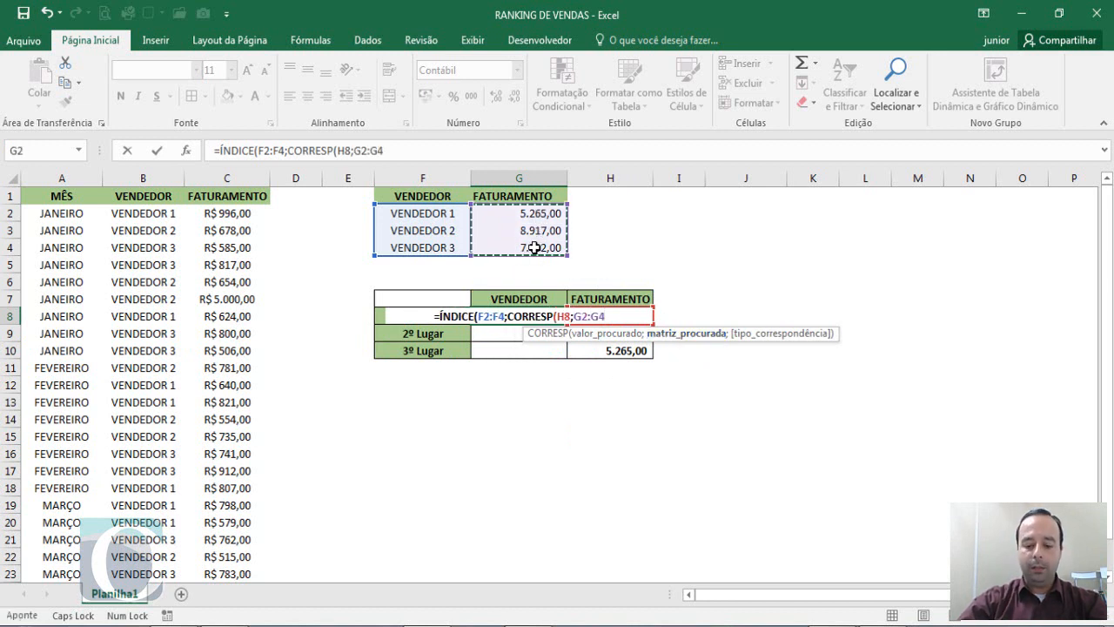
type(";")
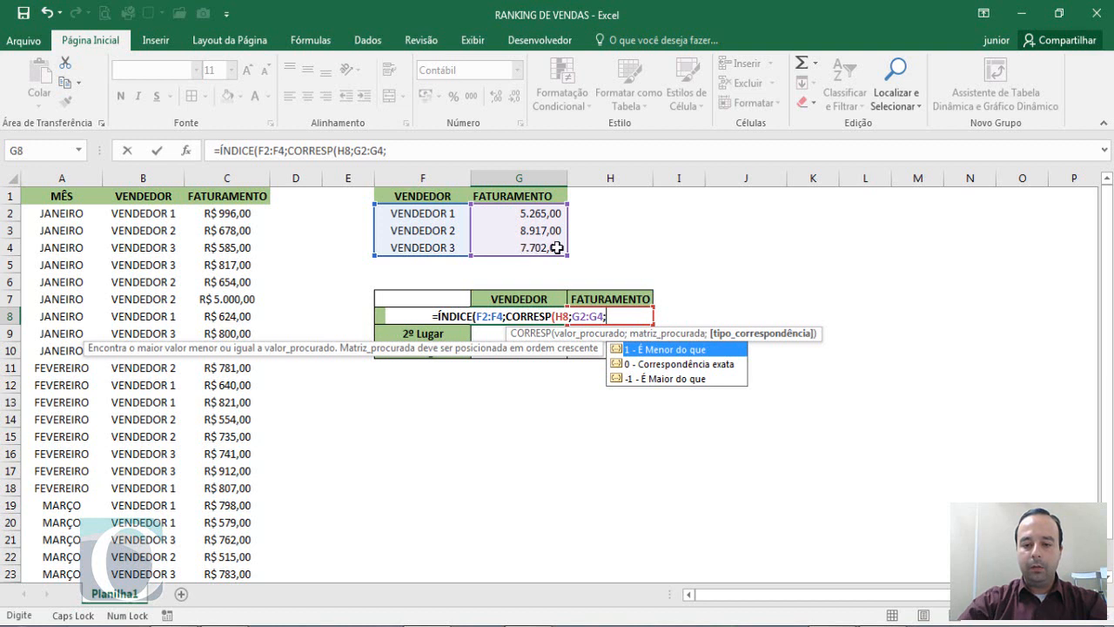
left_click(687, 366)
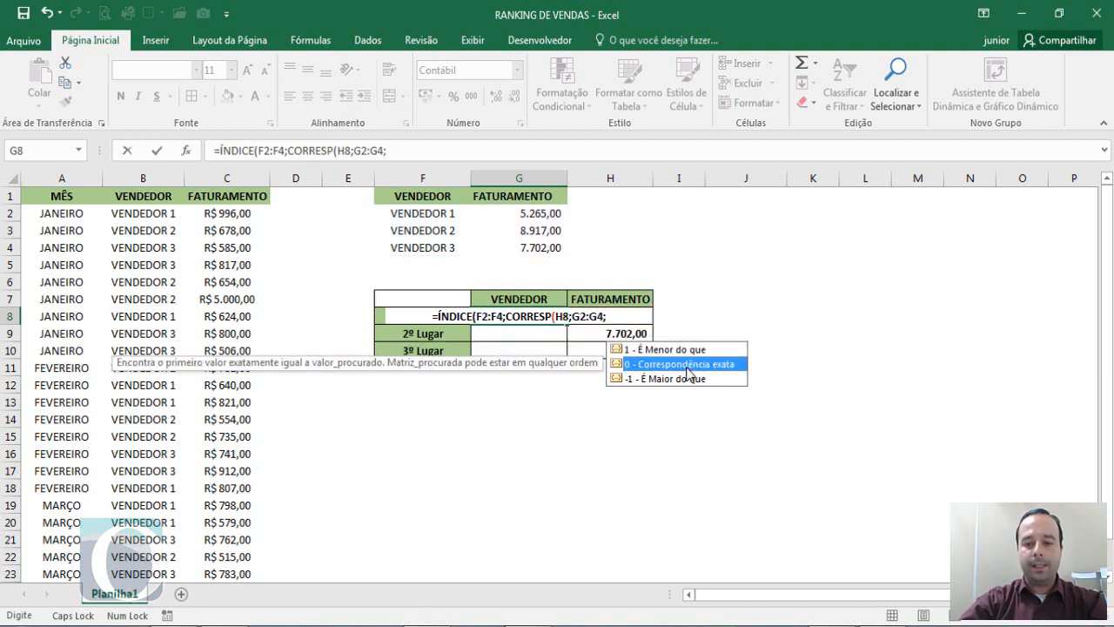
double_click(687, 366)
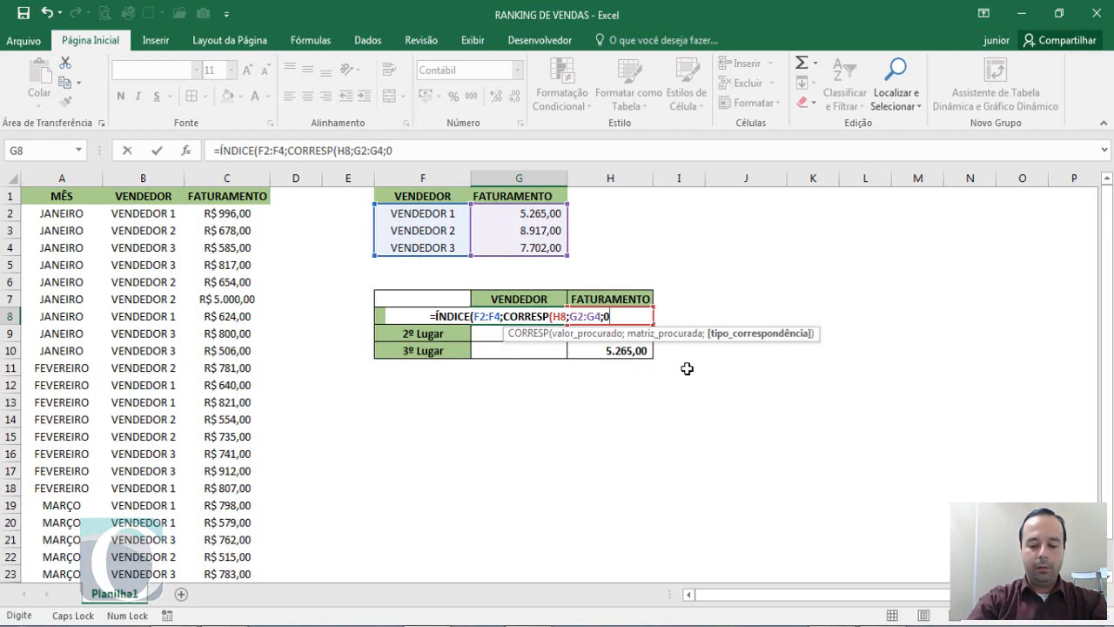
type("))")
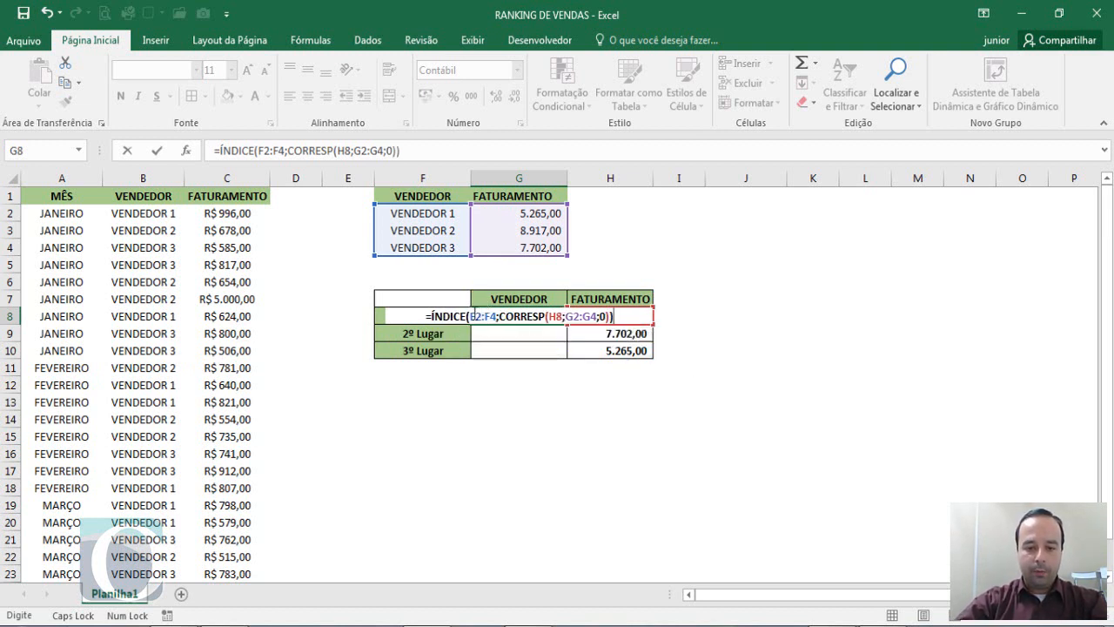
- Make the ranges absolute as $F$2:$F$4 and $G$2:$G$4 in G8's formula and enter it
left_click_drag(471, 316, 496, 317)
key("F4")
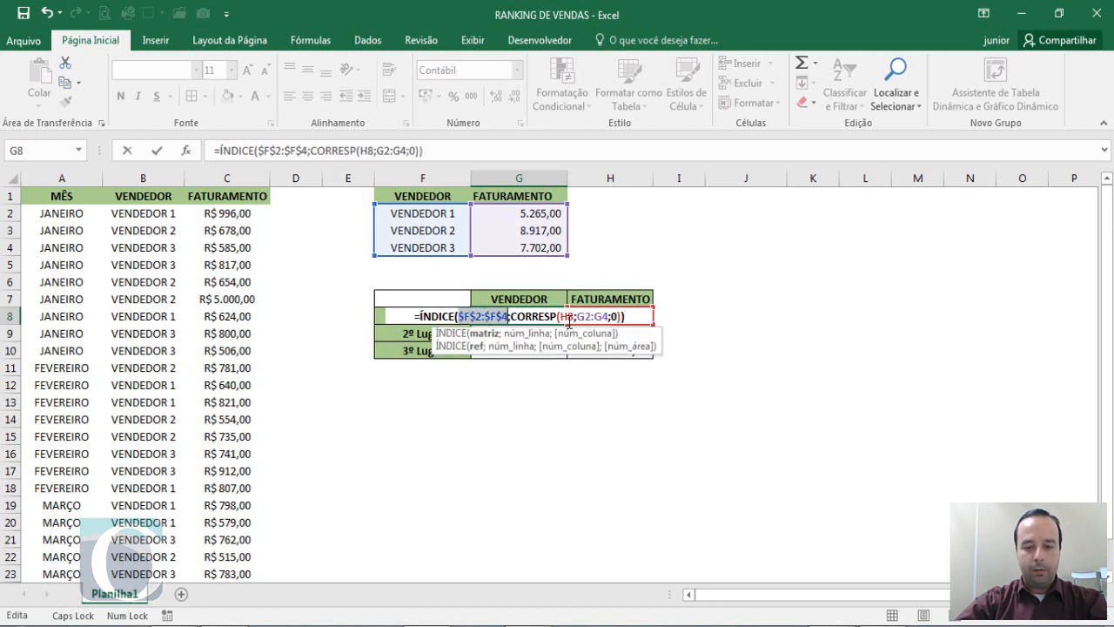
left_click_drag(586, 316, 607, 319)
key("F4")
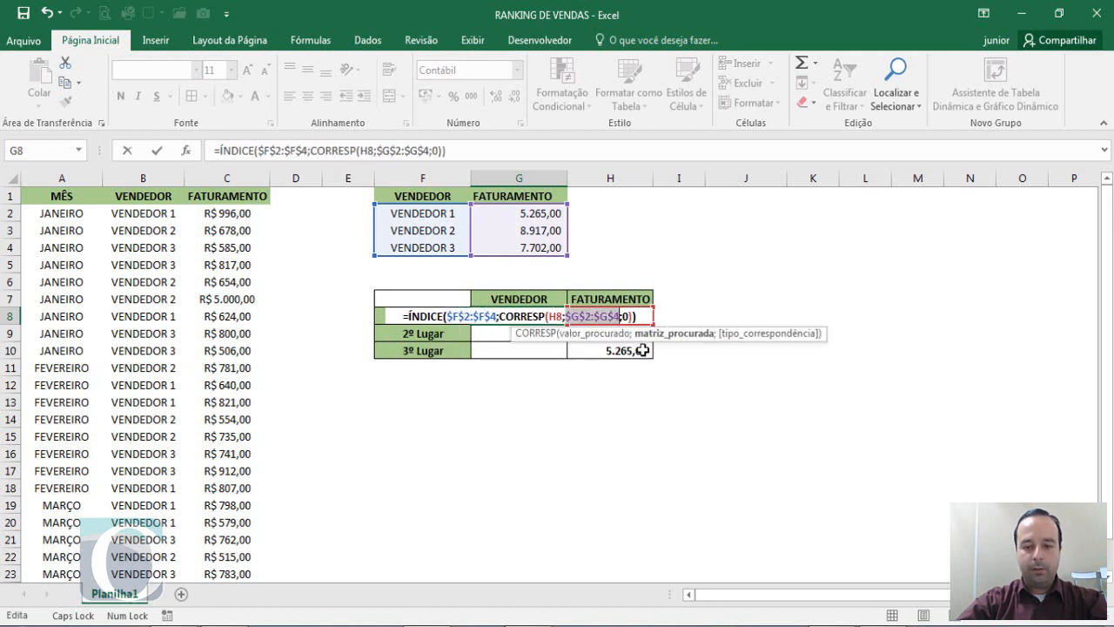
key("Return")
- Check the first-place result against the seller totals and fill the ÍNDICE formula from G8 down to G10
left_click(535, 320)
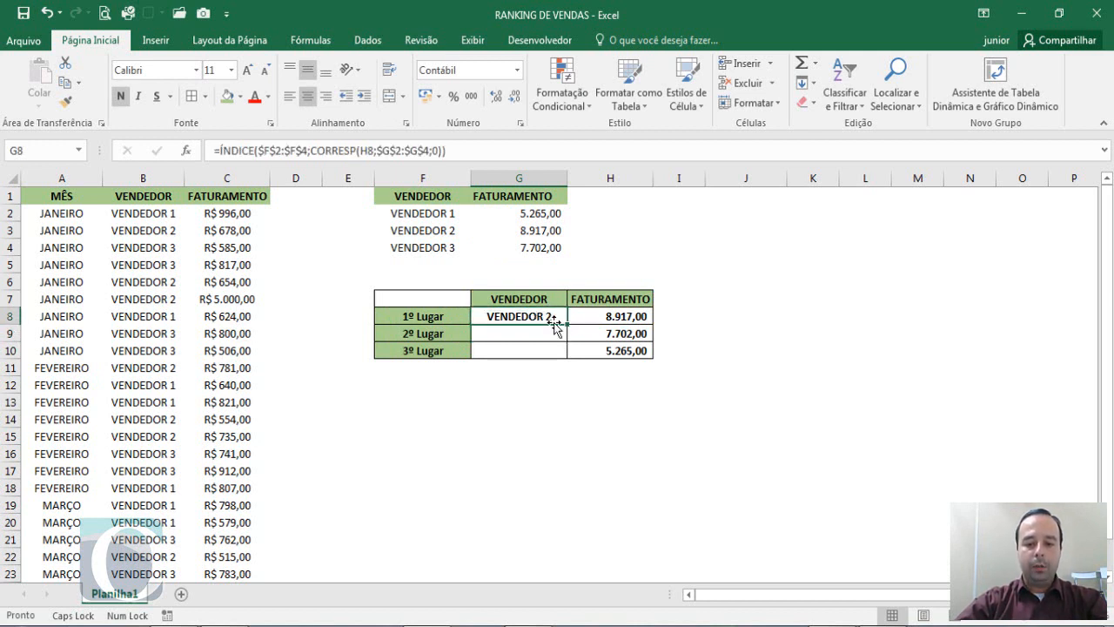
left_click(626, 319)
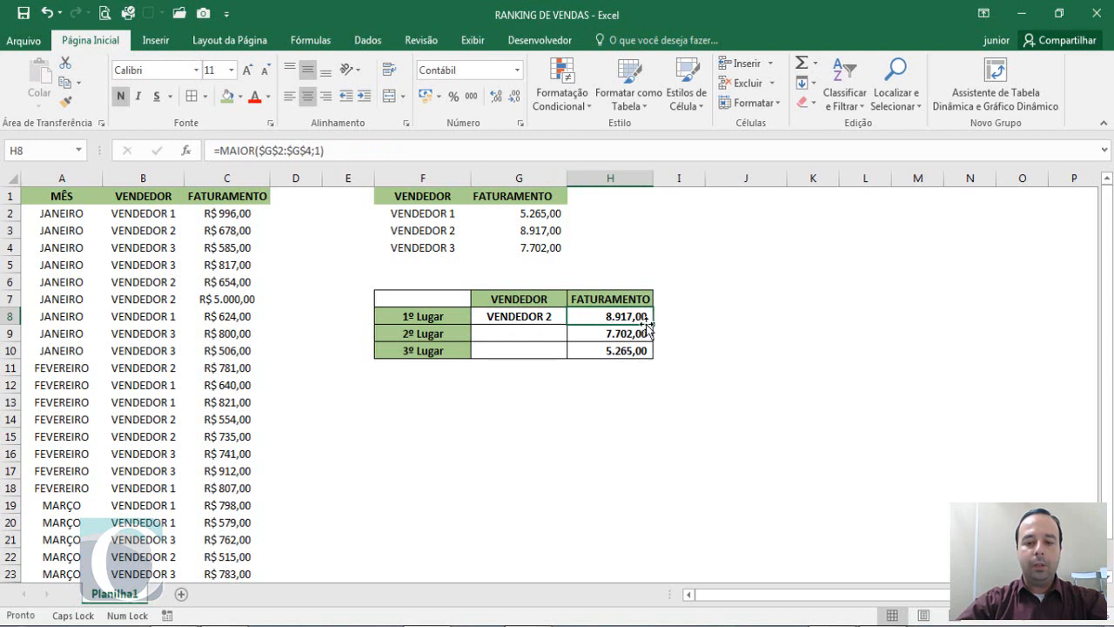
left_click_drag(439, 230, 553, 233)
left_click(548, 315)
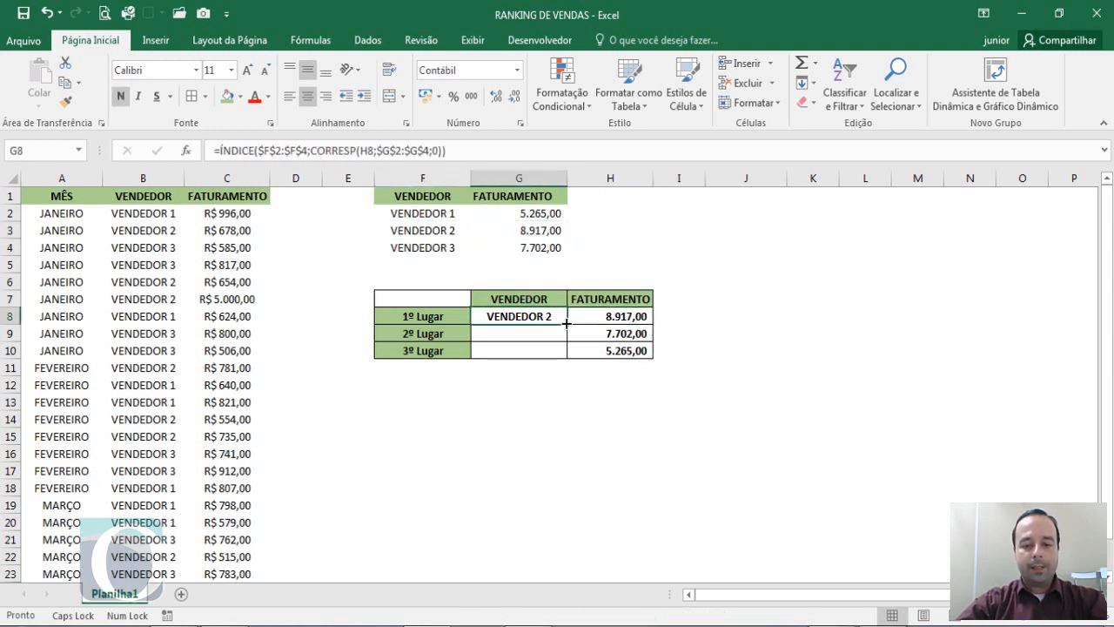
left_click_drag(564, 339, 614, 334)
- Compare the second- and third-place sellers and revenues in the ranking with the totals in F2:G4
left_click(561, 333)
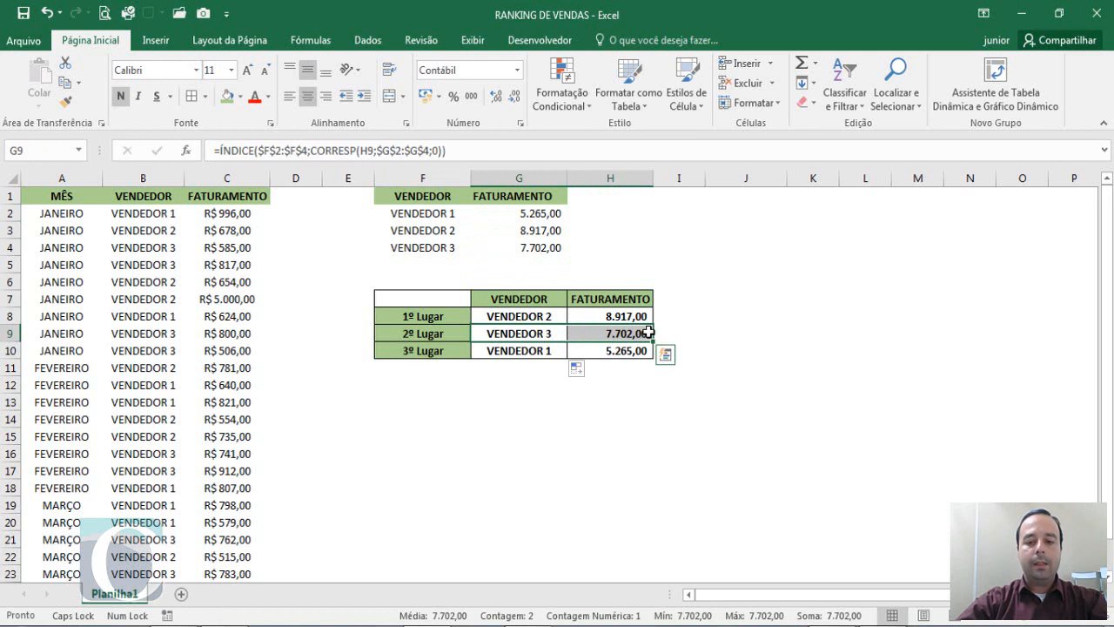
left_click_drag(438, 248, 542, 247)
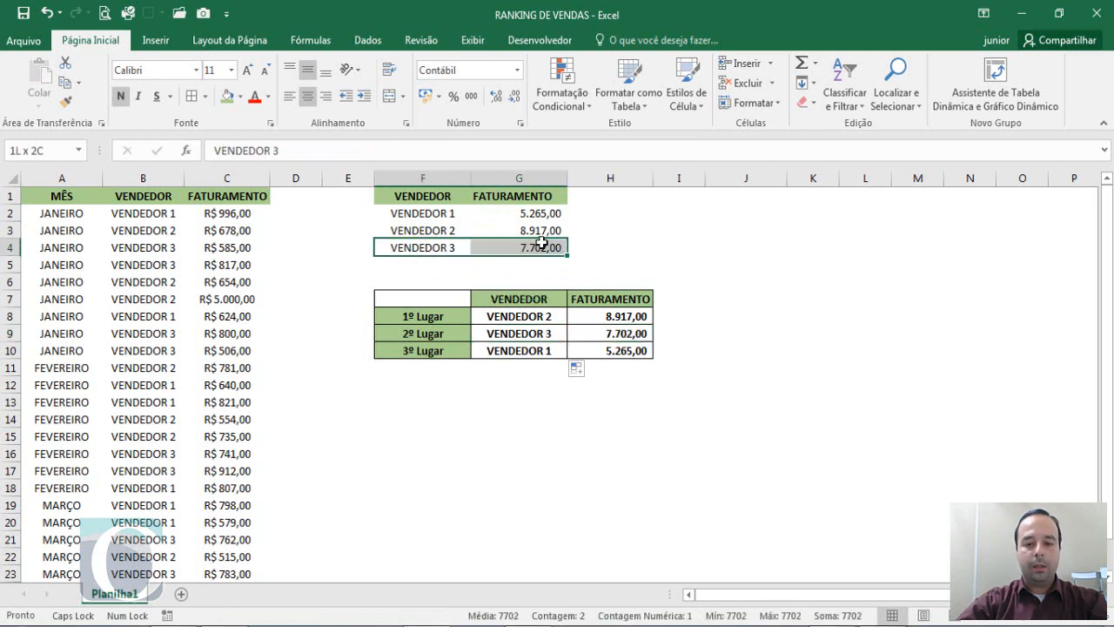
left_click(552, 350)
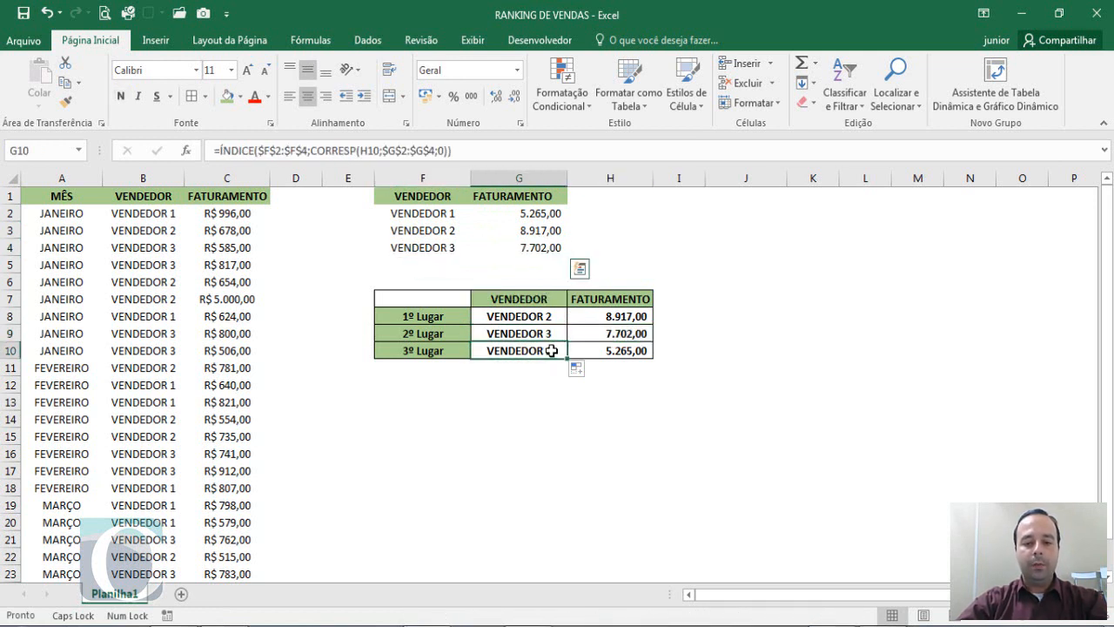
left_click_drag(552, 350, 626, 352)
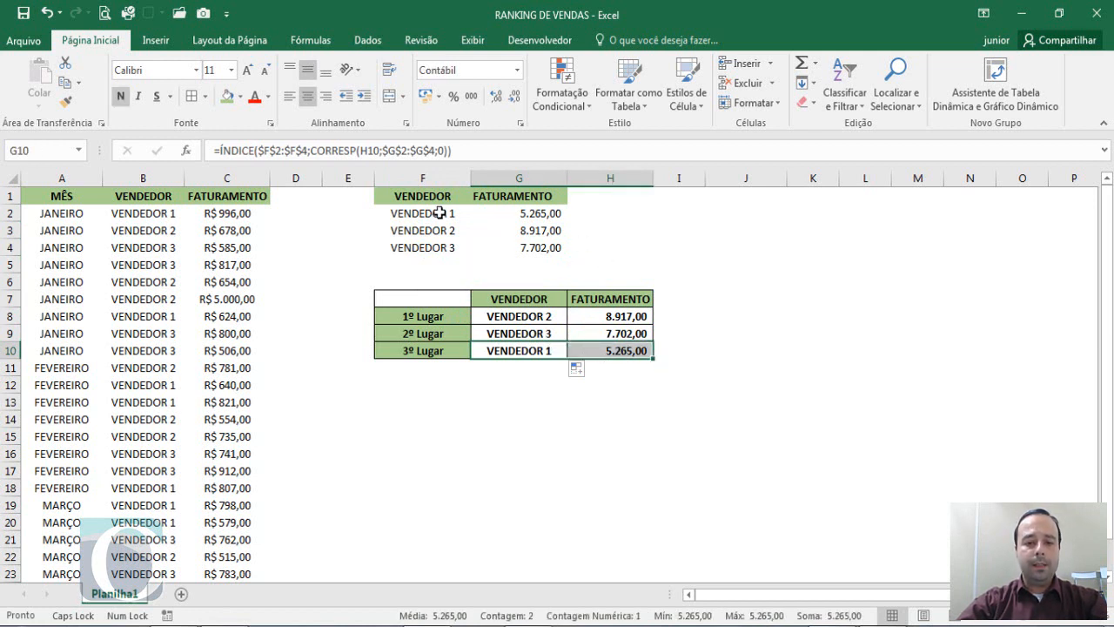
left_click_drag(436, 214, 562, 242)
left_click(542, 215)
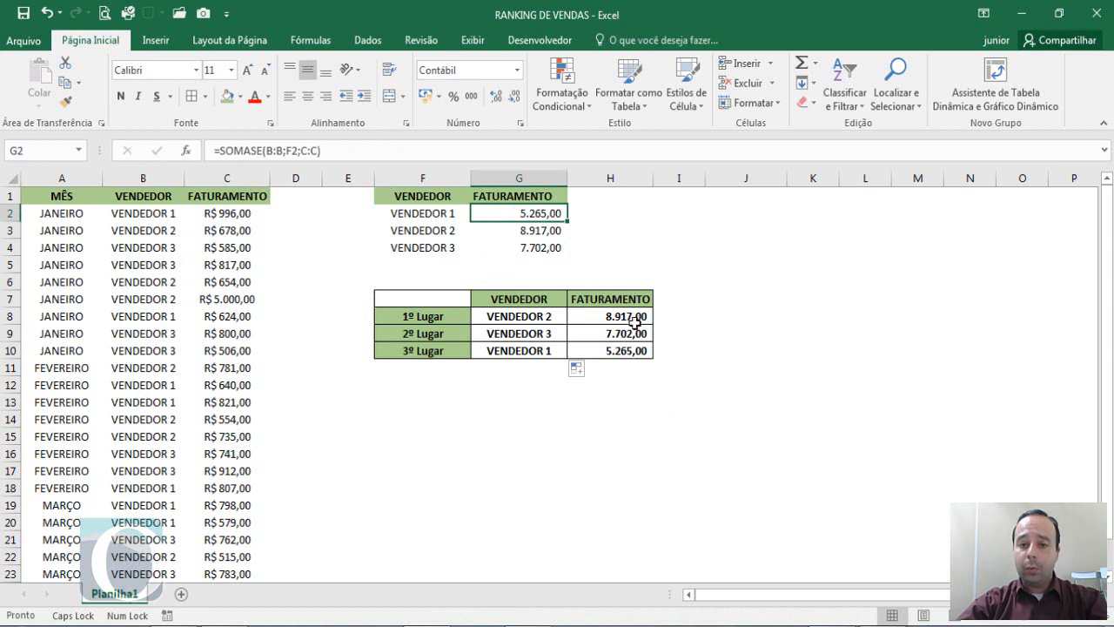
- Set VENDEDOR 2's January revenue in C7 to 500
left_click(228, 301)
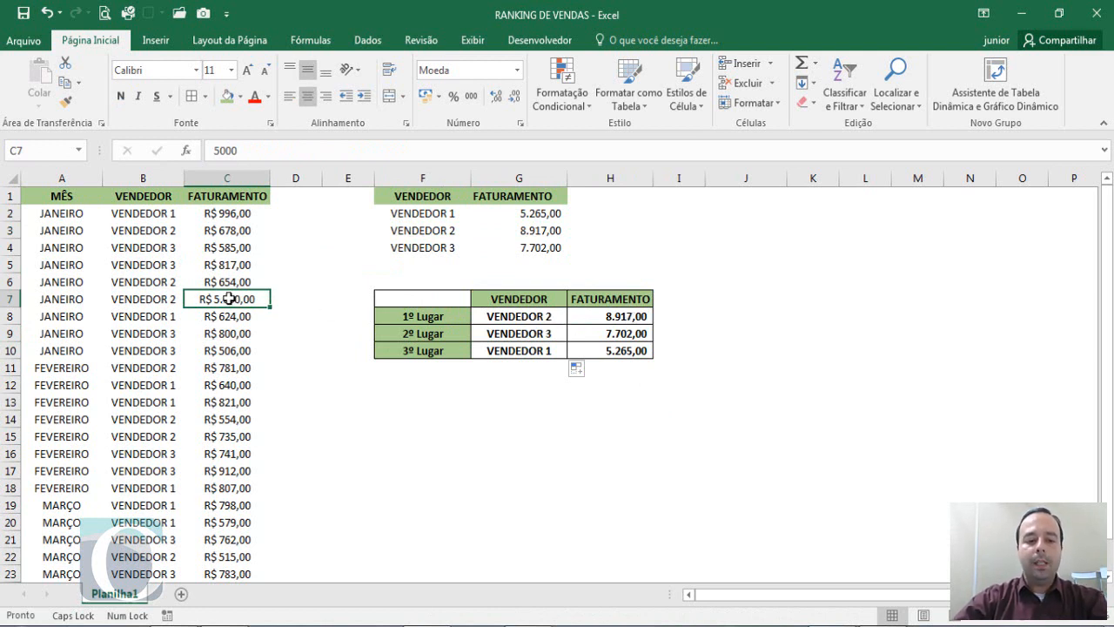
type("5")
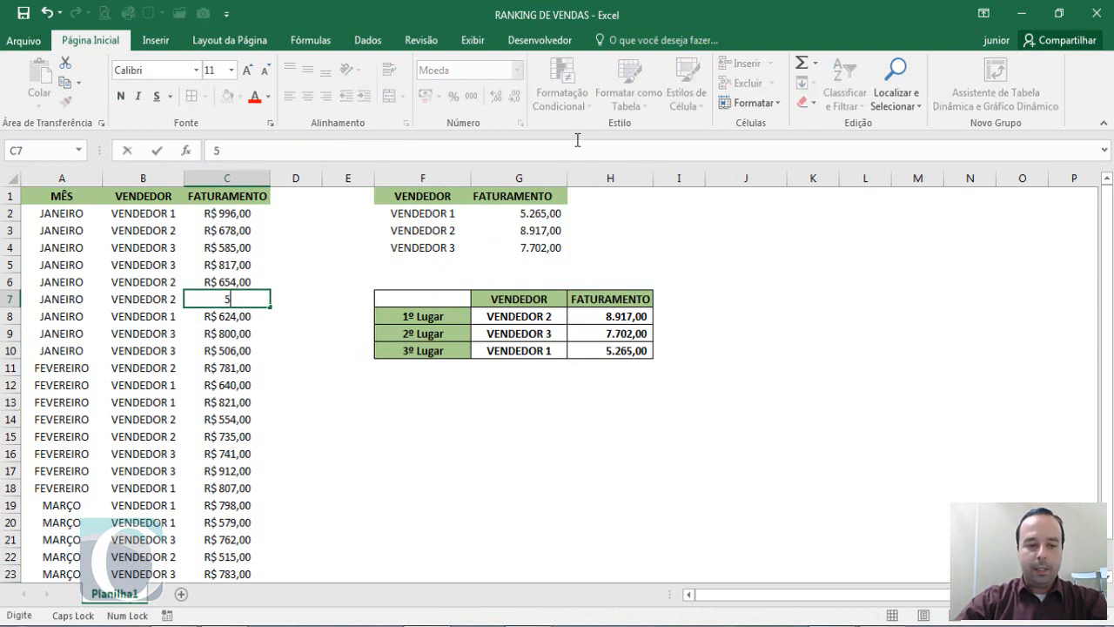
type("00")
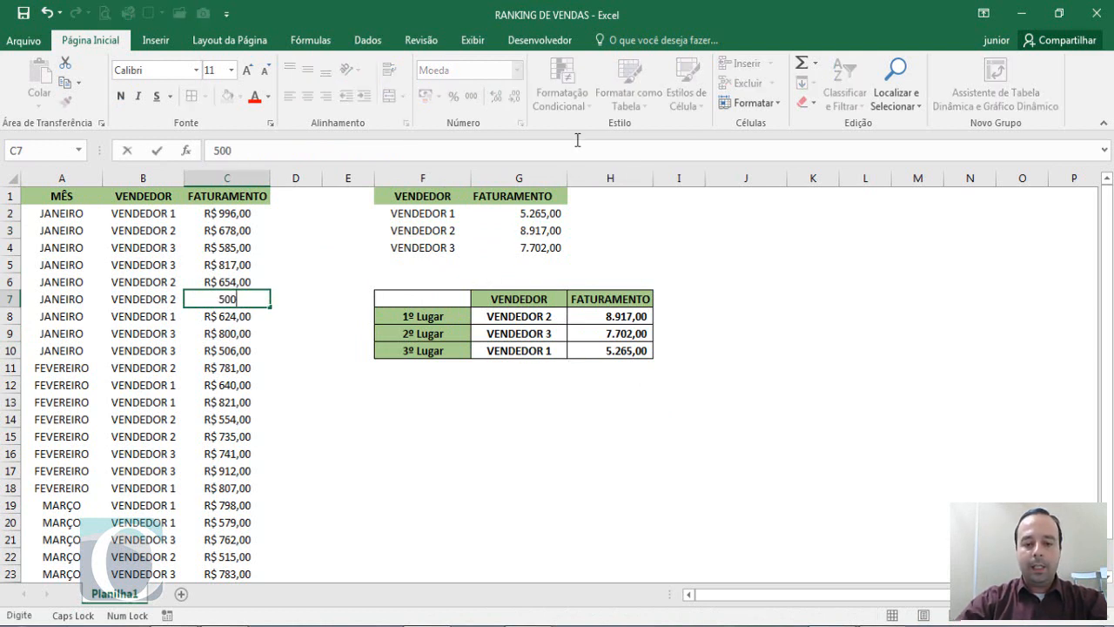
key("Return")
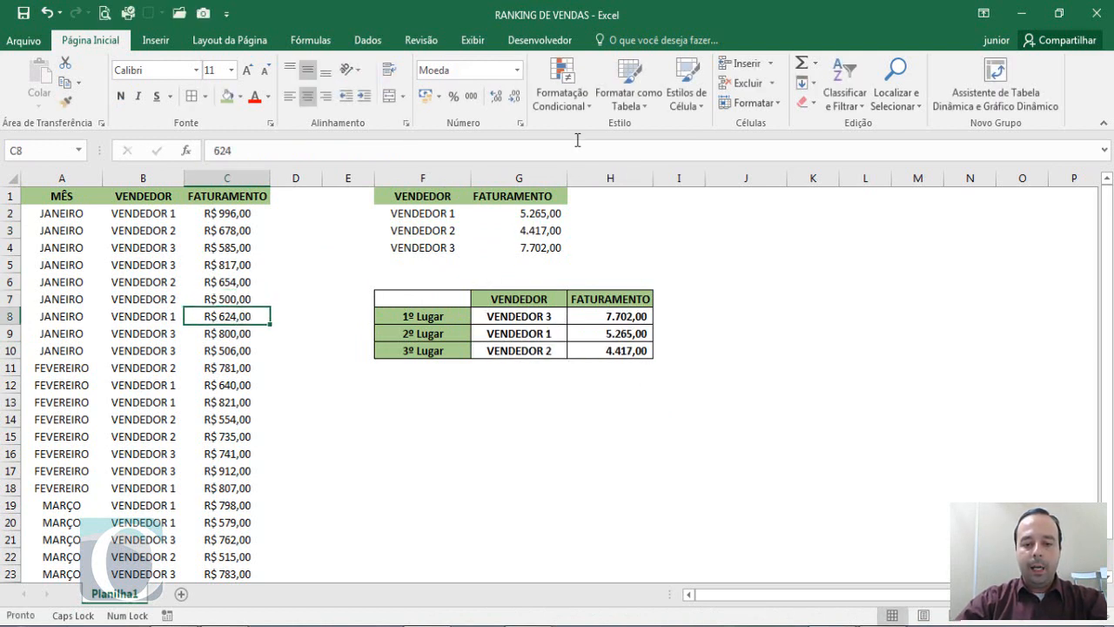
- Check the recalculated first- to third-place sellers and revenues in the ranking table
left_click(551, 319)
left_click(518, 351)
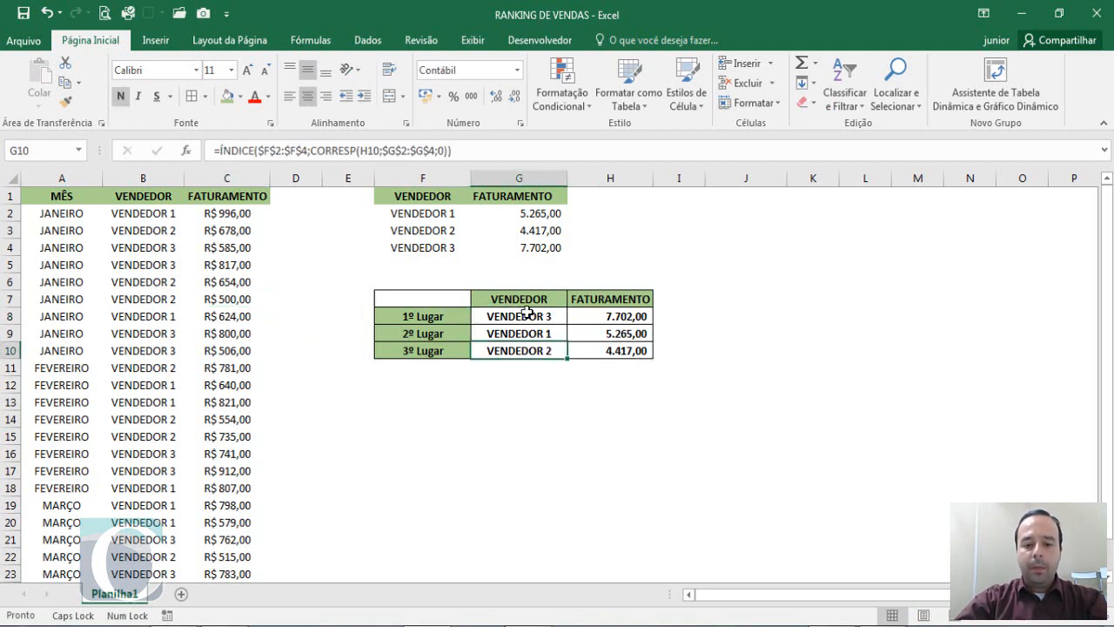
mouse_move(528, 314)
left_mouse_down()
mouse_move(640, 312)
mouse_move(607, 321)
left_mouse_up()
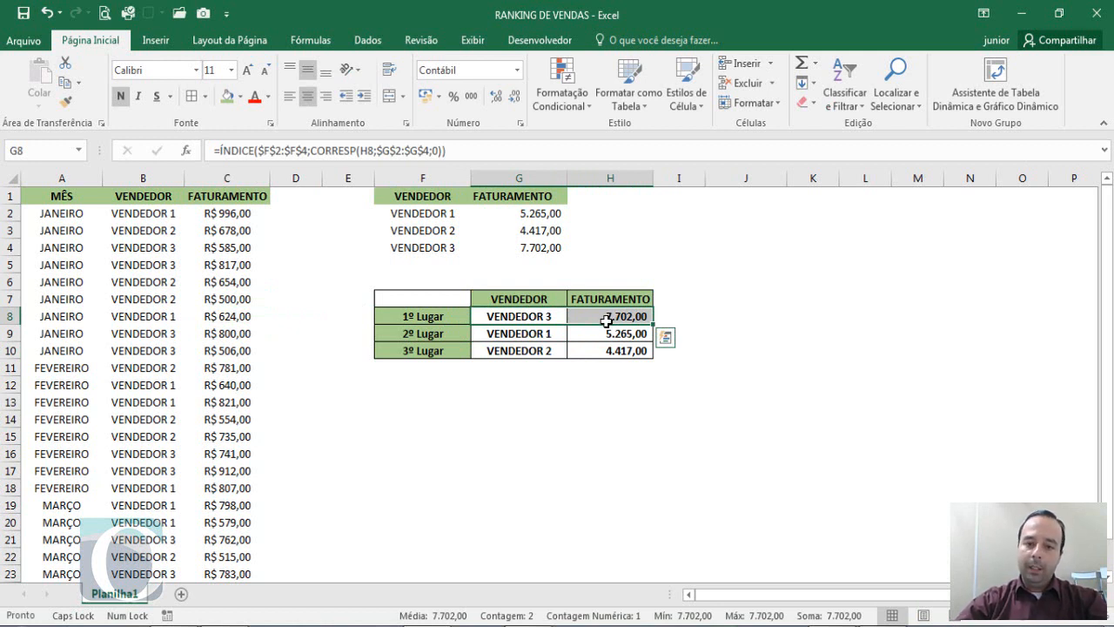
left_click(594, 385)
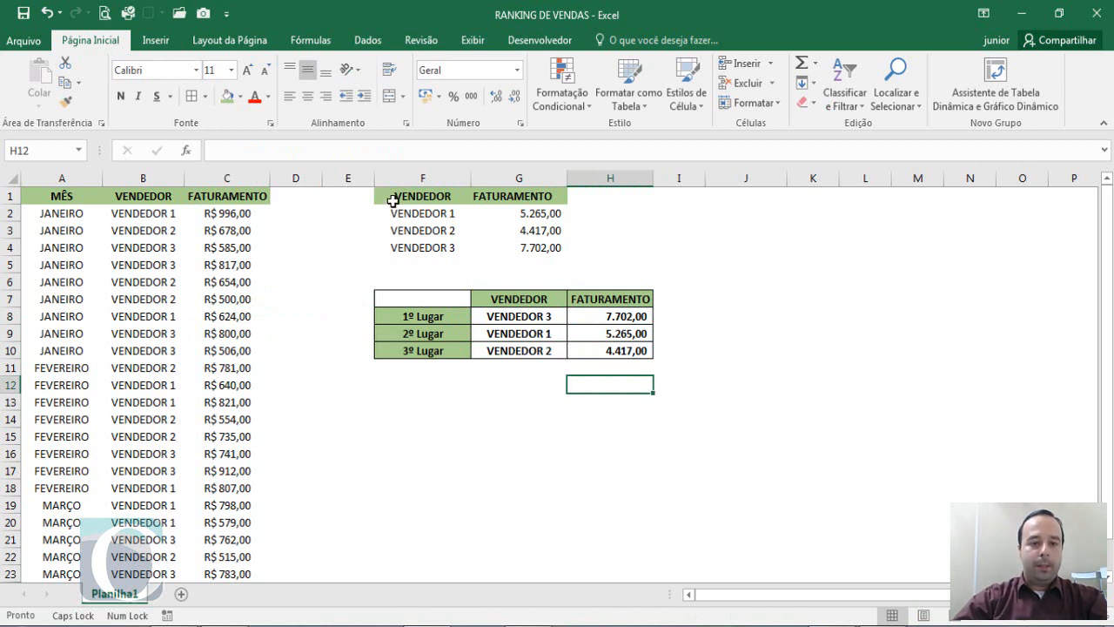
- Insert a 2D clustered column chart from the ranking range G7:H10 and move it up to row 1 beside the sales data
mouse_move(517, 299)
left_mouse_down()
mouse_move(587, 308)
mouse_move(612, 351)
left_mouse_up()
left_click_drag(521, 299, 613, 366)
left_click_drag(544, 310, 596, 349)
left_click(156, 40)
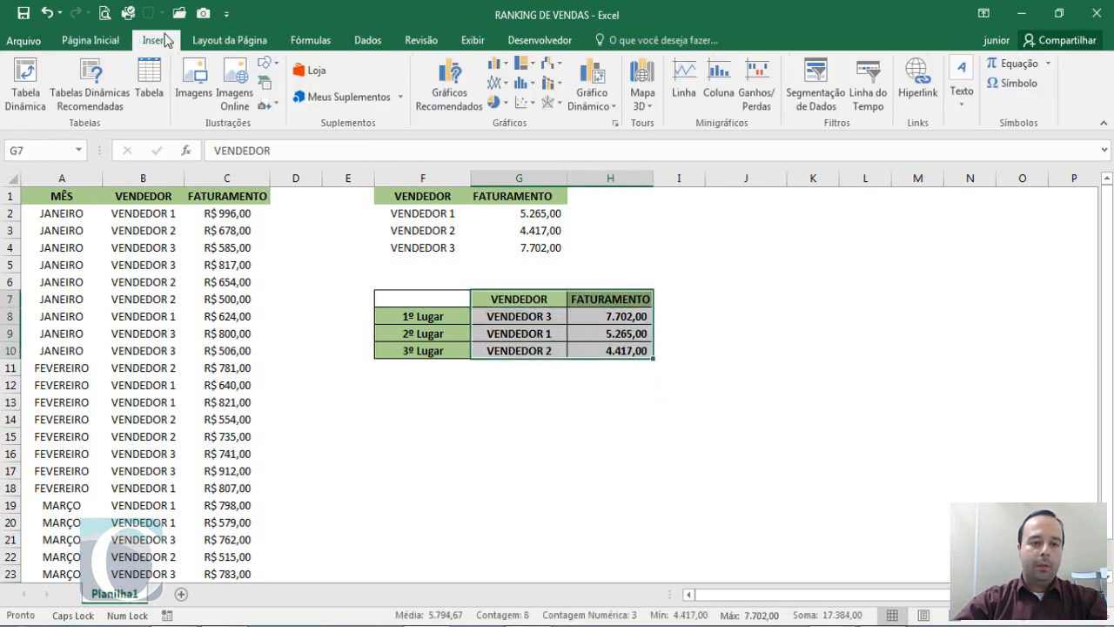
left_click(499, 70)
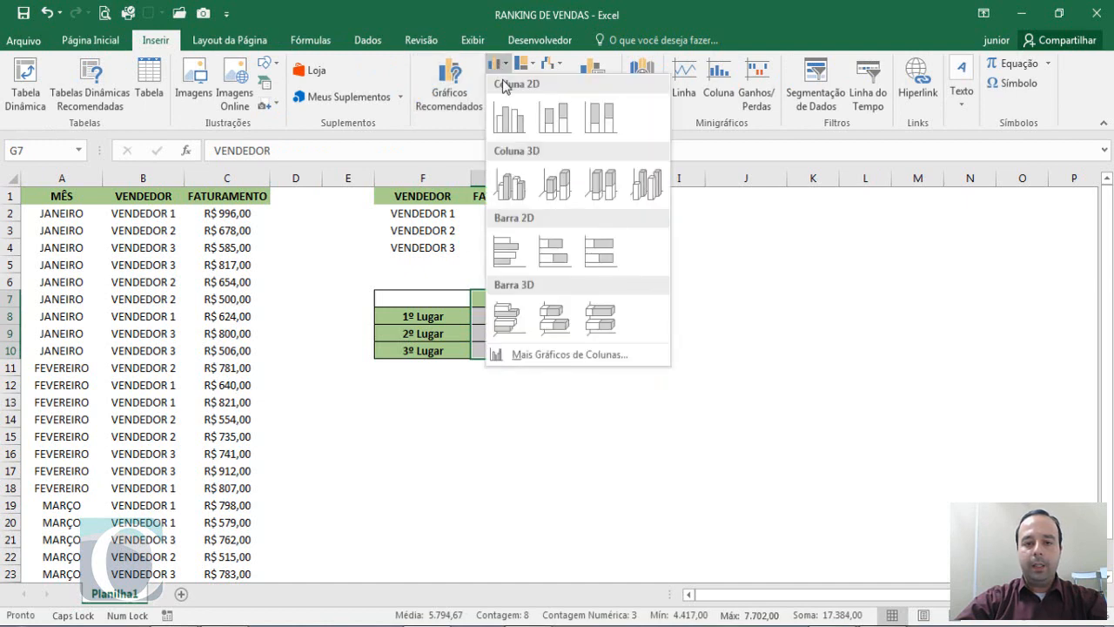
left_click(520, 123)
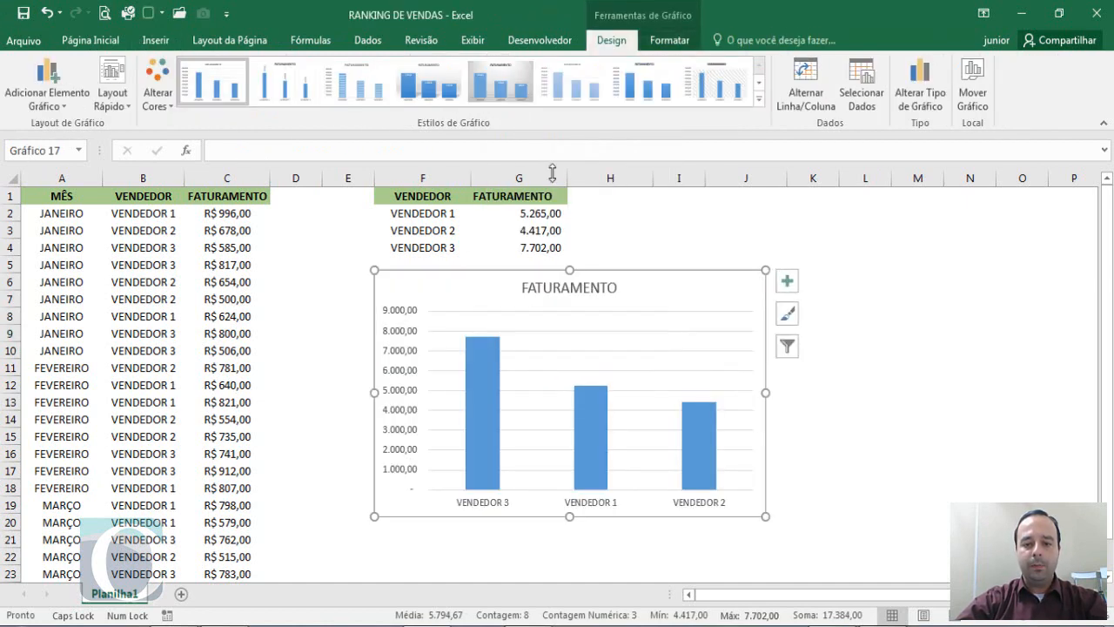
left_click_drag(632, 273, 587, 182)
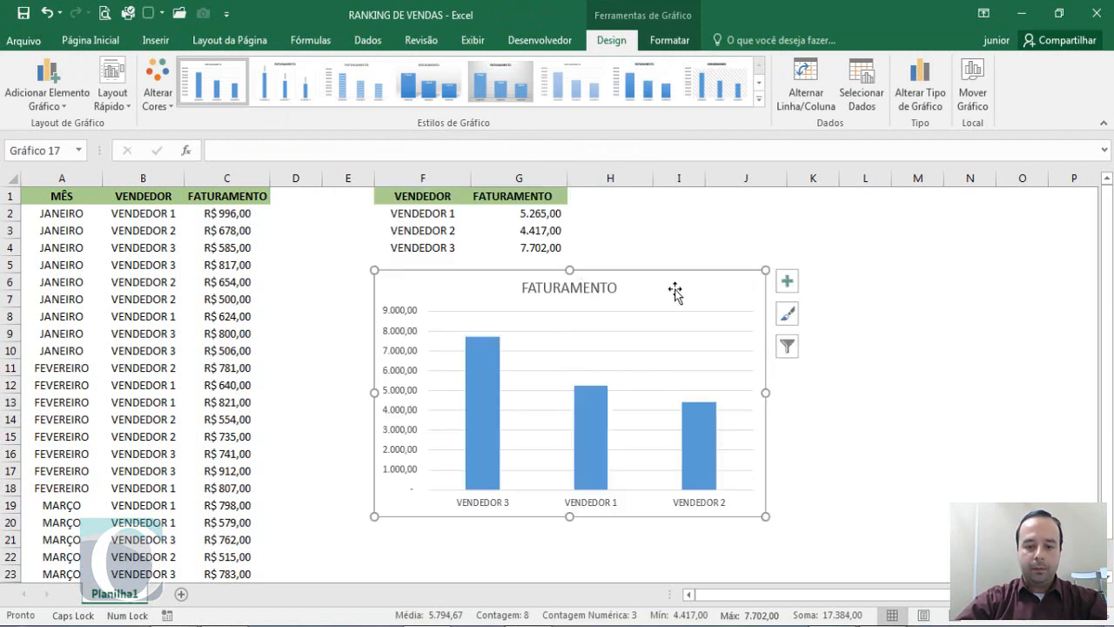
left_click_drag(674, 291, 610, 221)
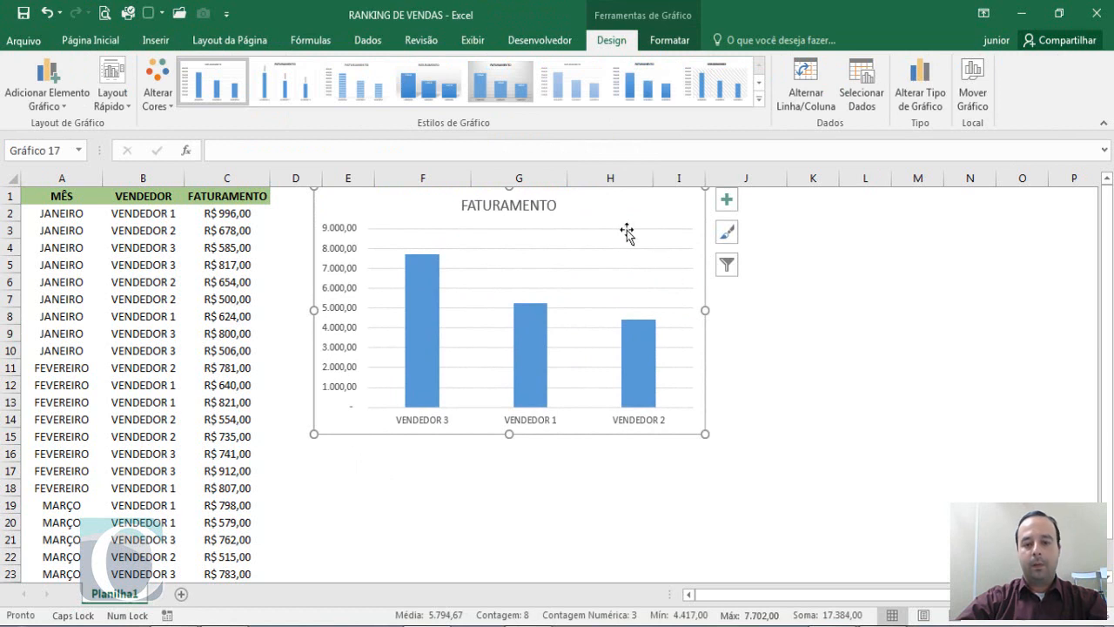
- Delete the horizontal gridlines and the vertical value axis from the FATURAMENTO chart
left_click(595, 229)
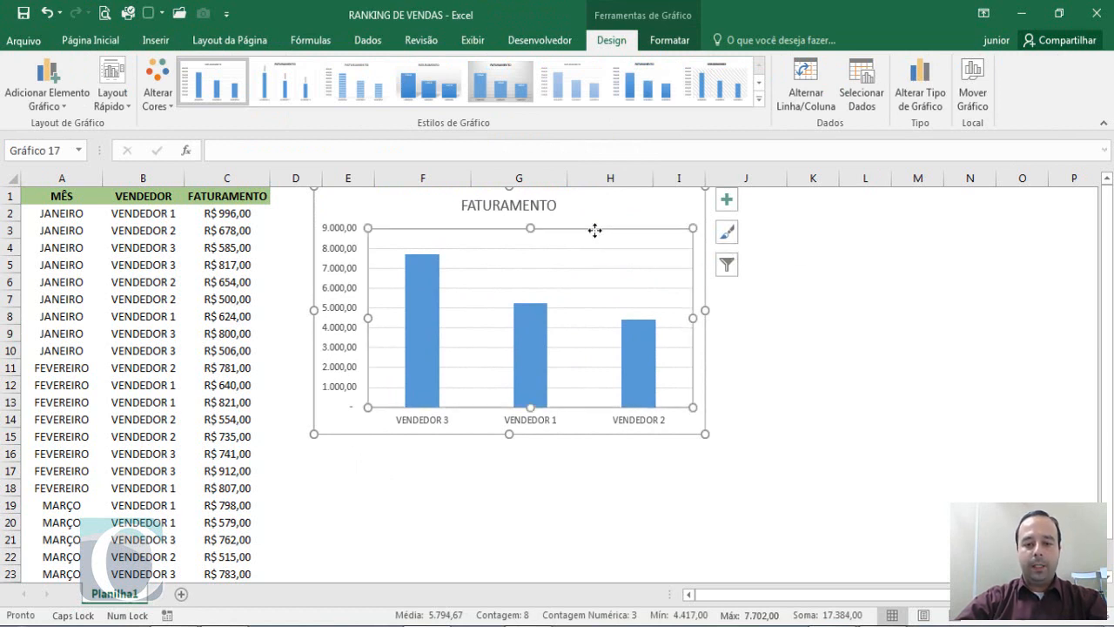
left_click(600, 250)
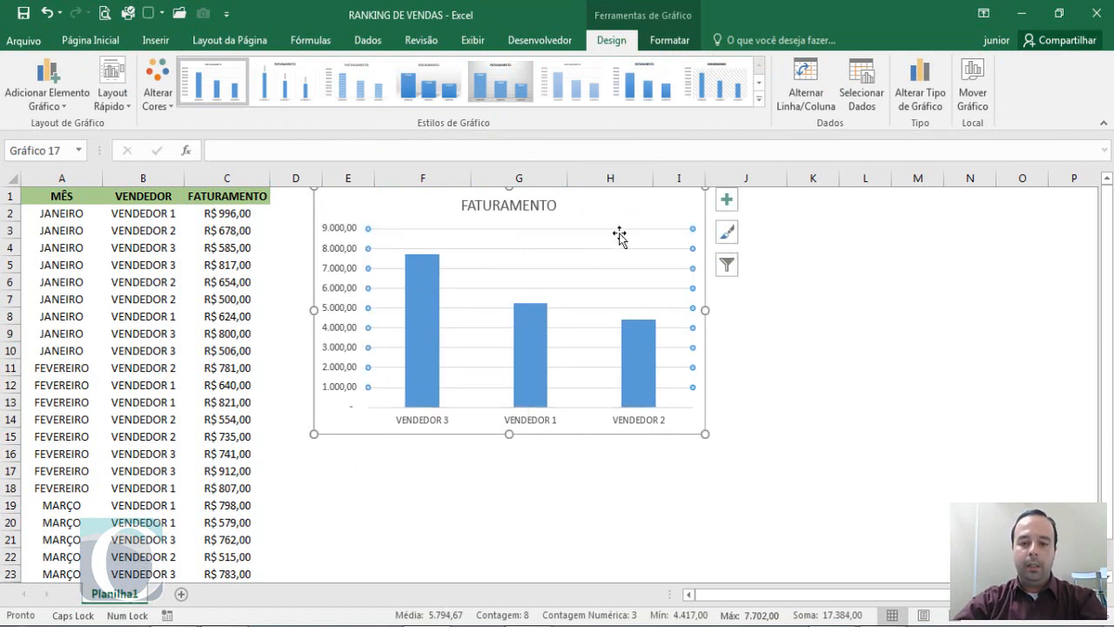
key("Delete")
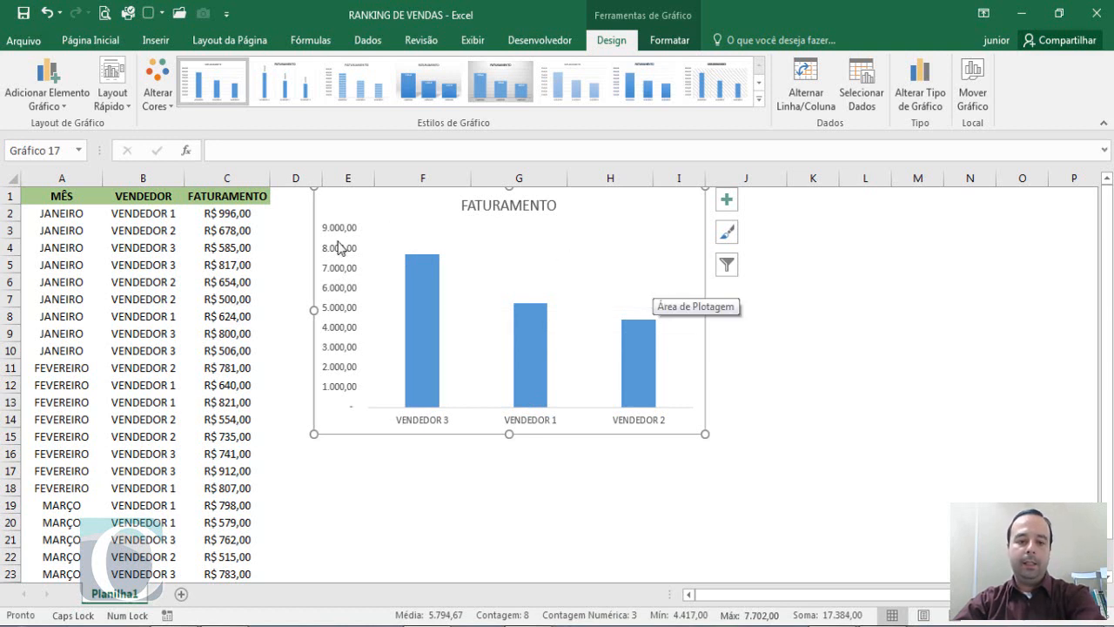
left_click(340, 235)
key("Delete")
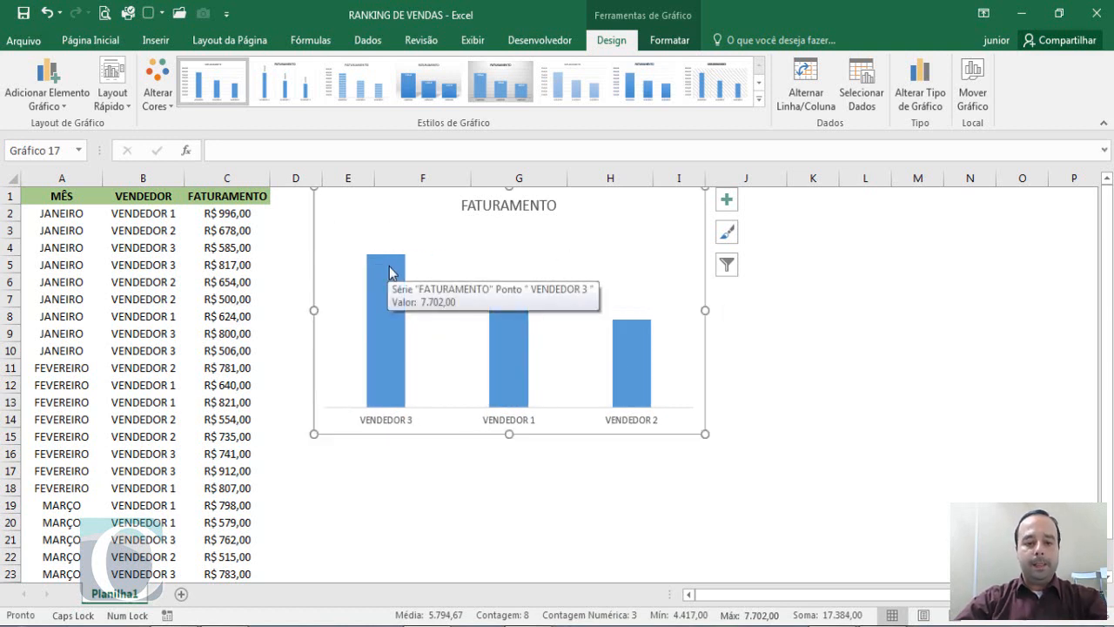
- Add data labels to the columns of the FATURAMENTO chart
right_click(391, 272)
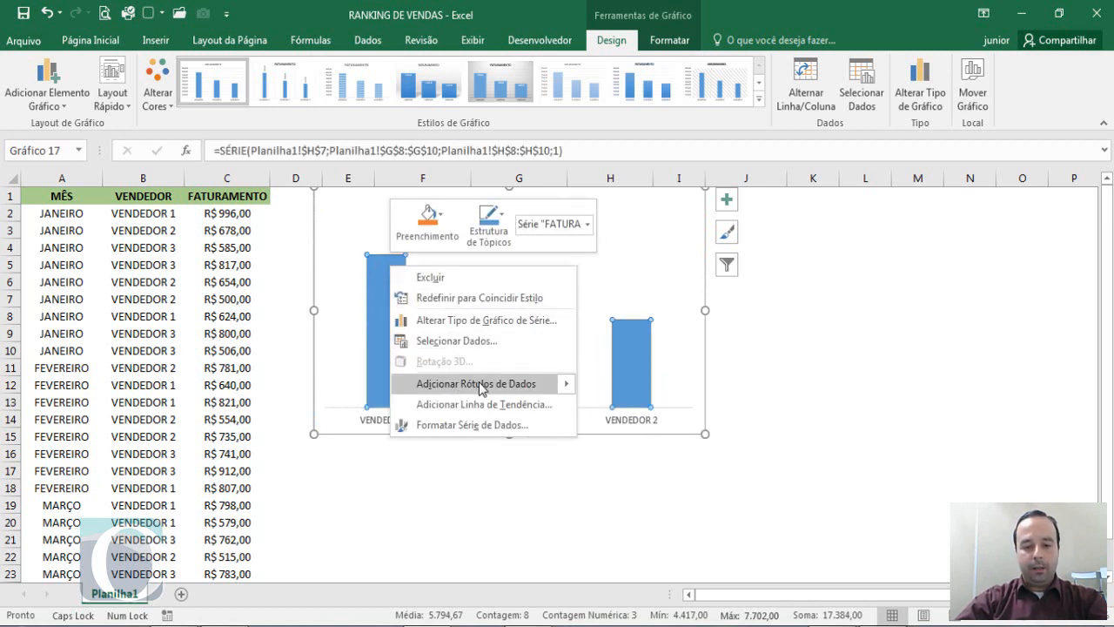
mouse_move(473, 383)
left_click(646, 386)
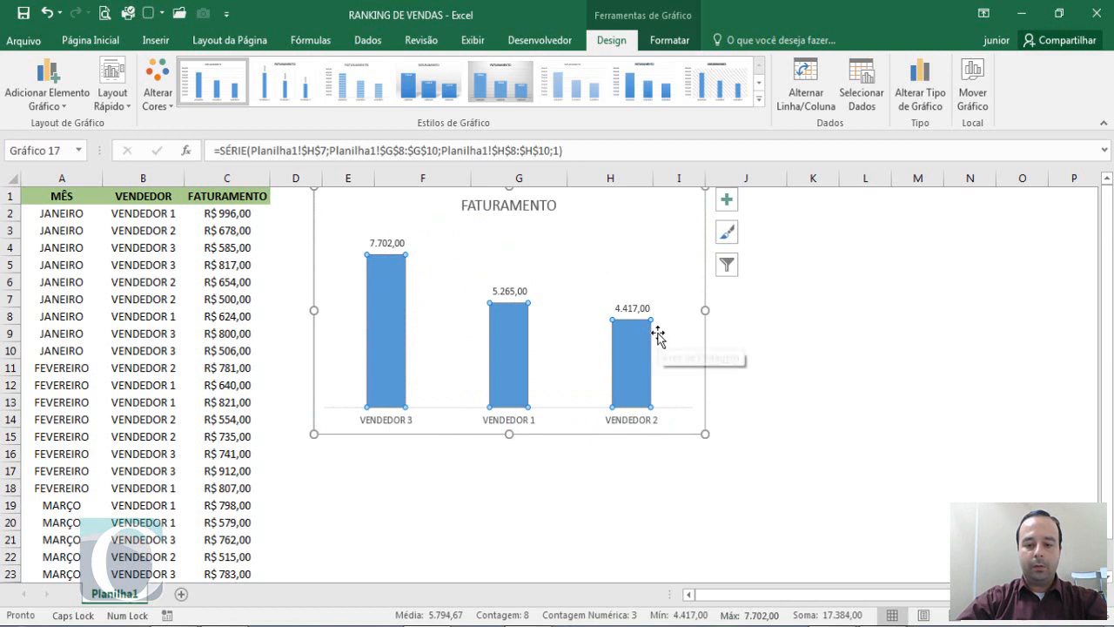
- Make the chart's data labels bold and increase their font size to 10.5
left_click(626, 298)
left_click(385, 243)
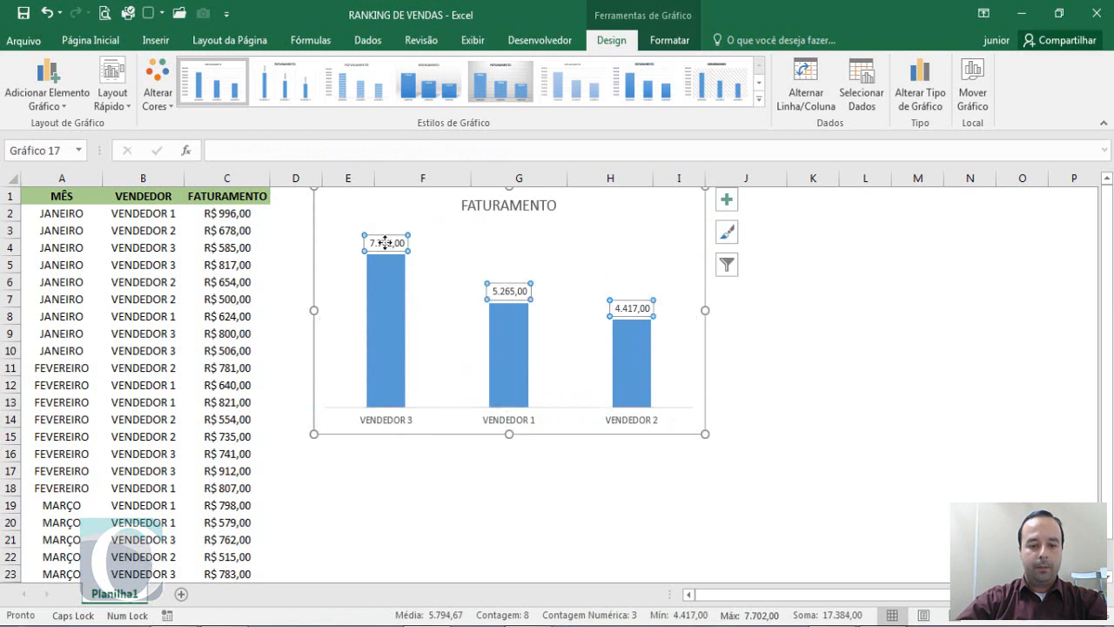
left_click(90, 40)
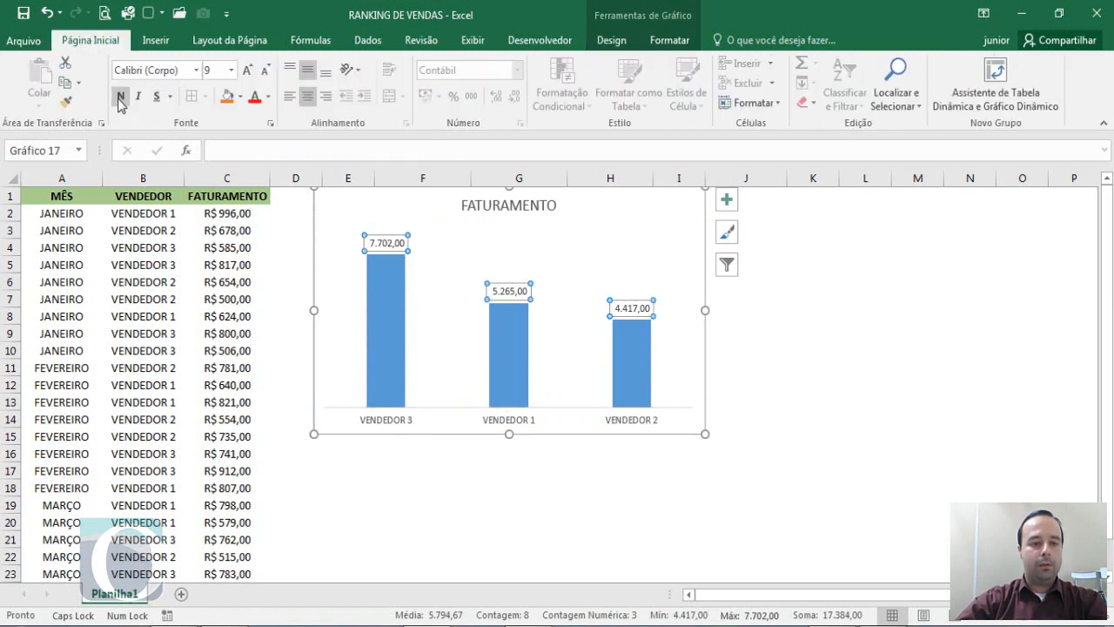
left_click(121, 96)
left_click(248, 72)
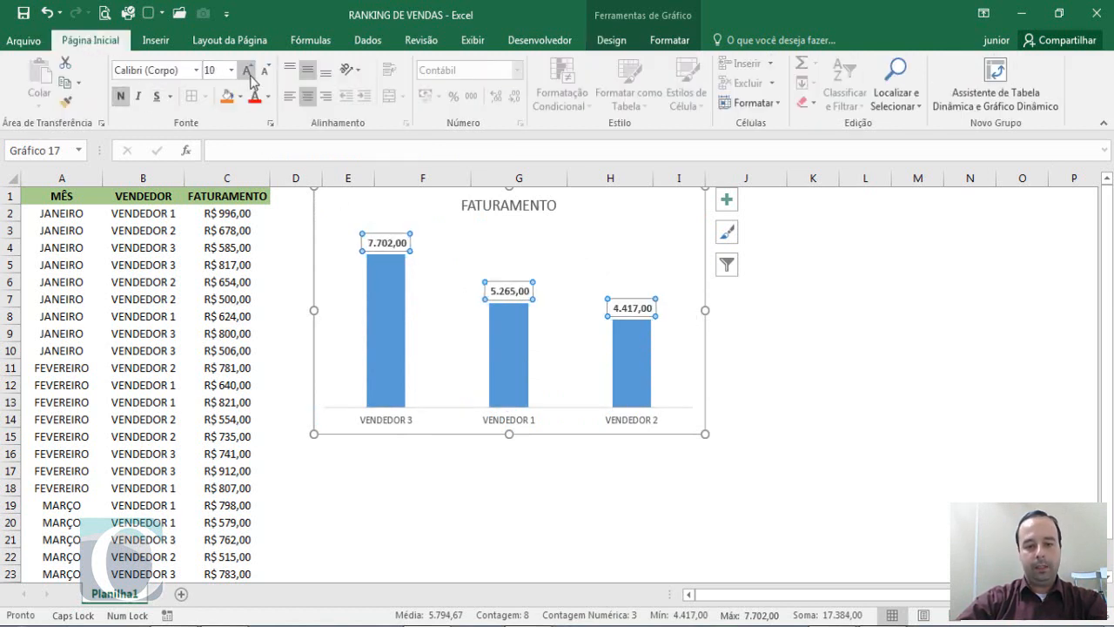
left_click(249, 73)
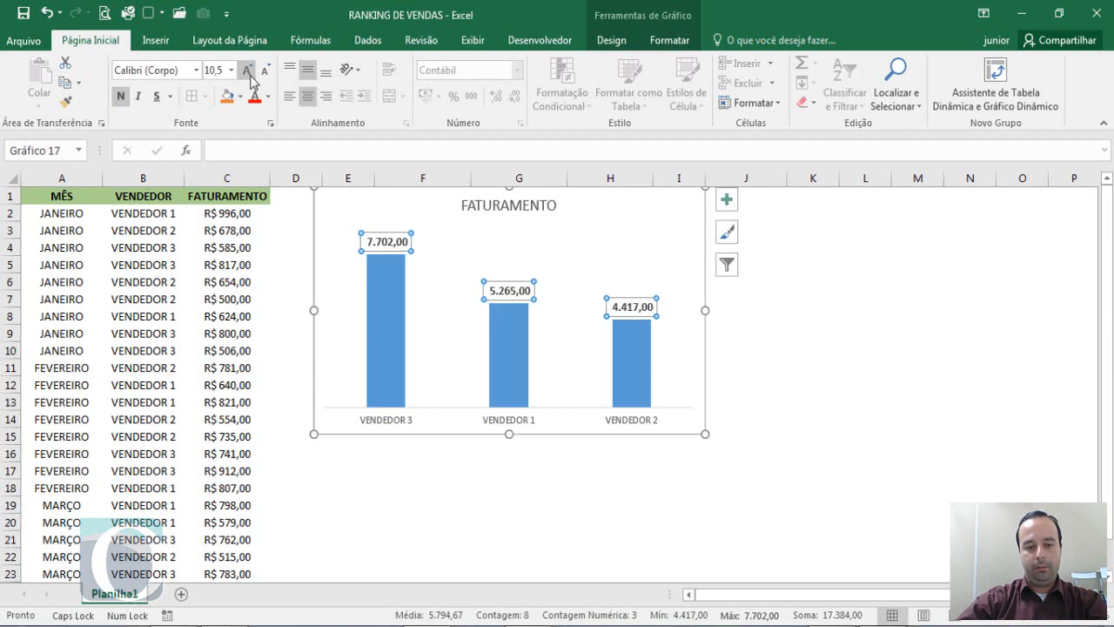
- Make the seller names on the horizontal axis bold and increase their font size to 11
left_click(383, 419)
left_click(121, 97)
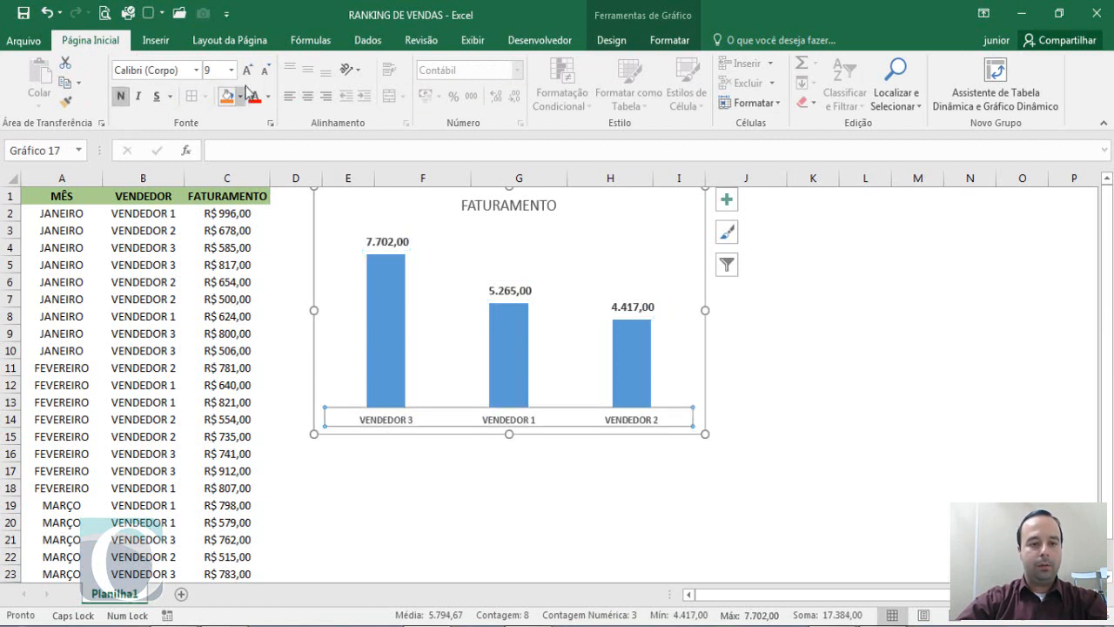
left_click(248, 72)
left_click(248, 73)
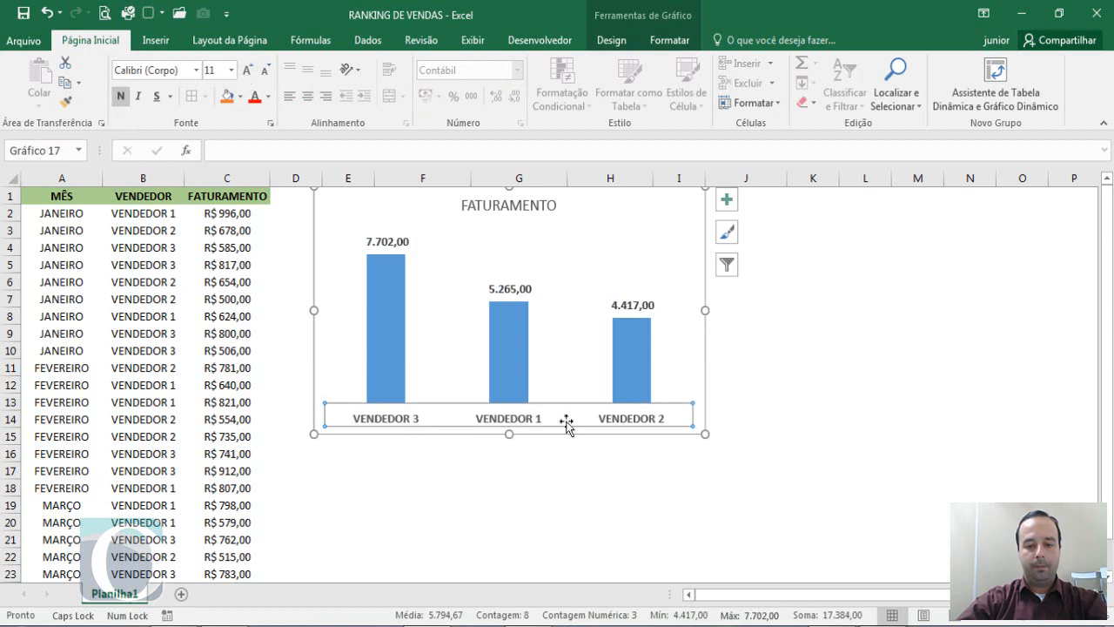
left_click(589, 492)
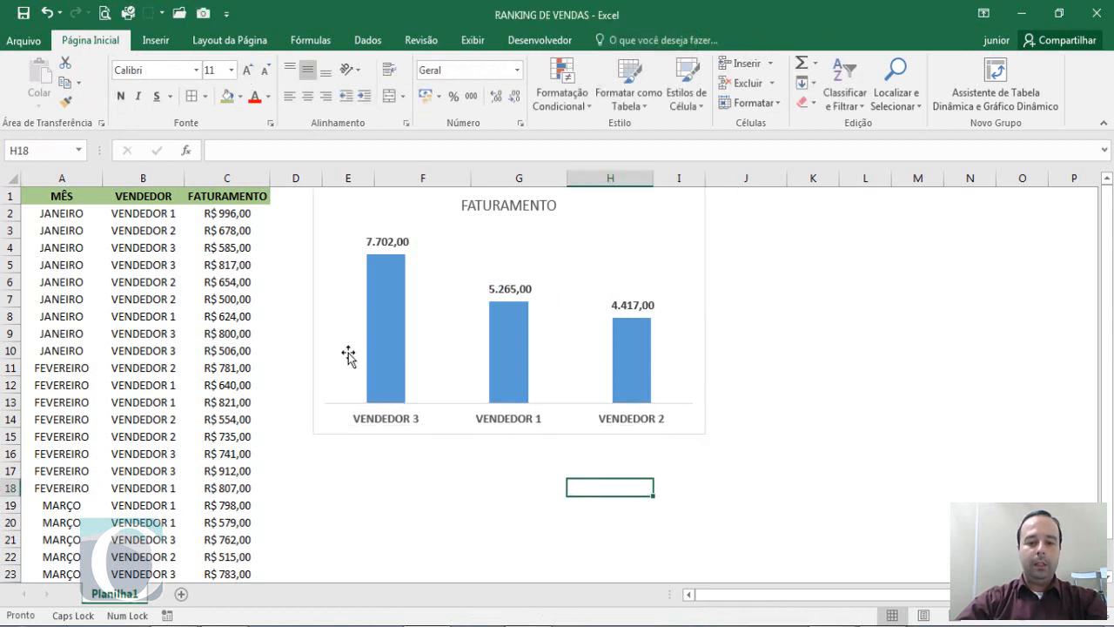
- Apply the chart style with the grey gradient background, wide columns and white labels inside the columns
left_click(680, 191)
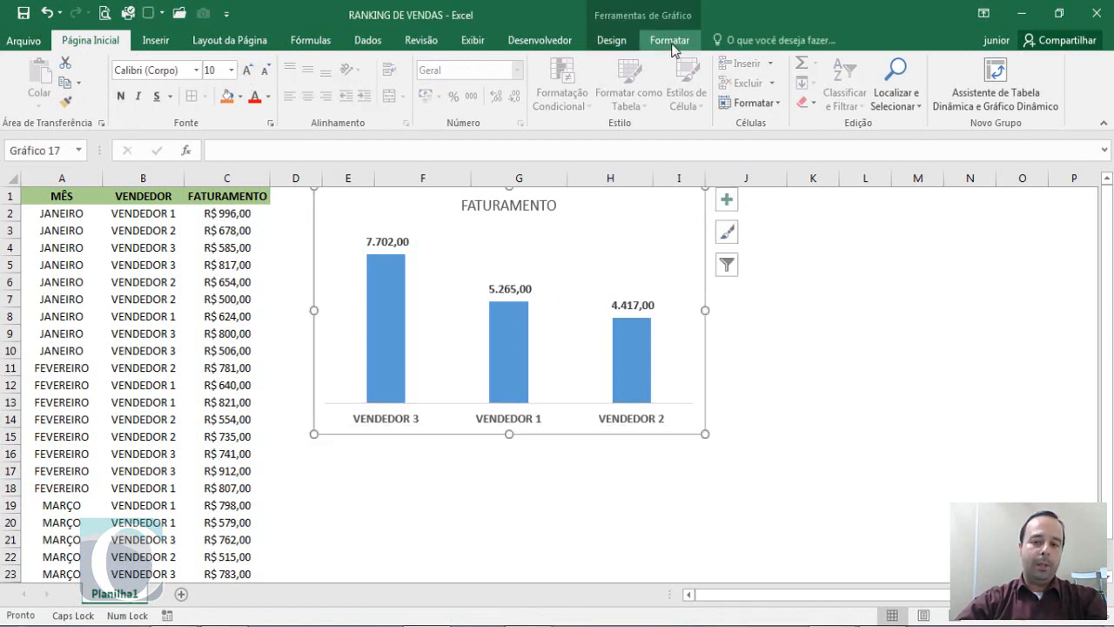
left_click(619, 41)
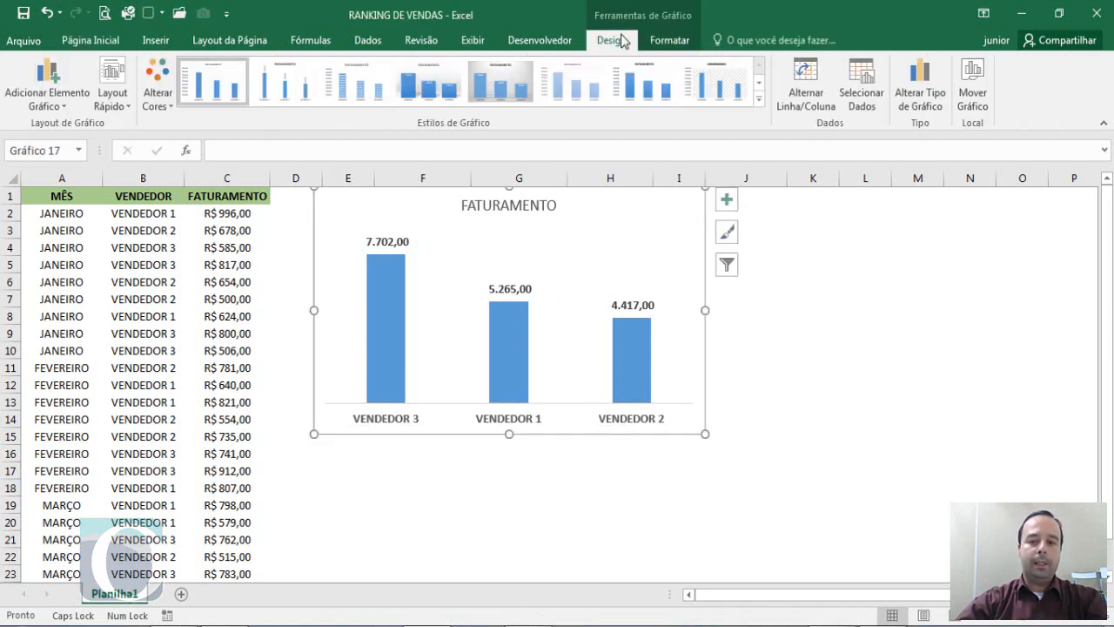
left_click(759, 101)
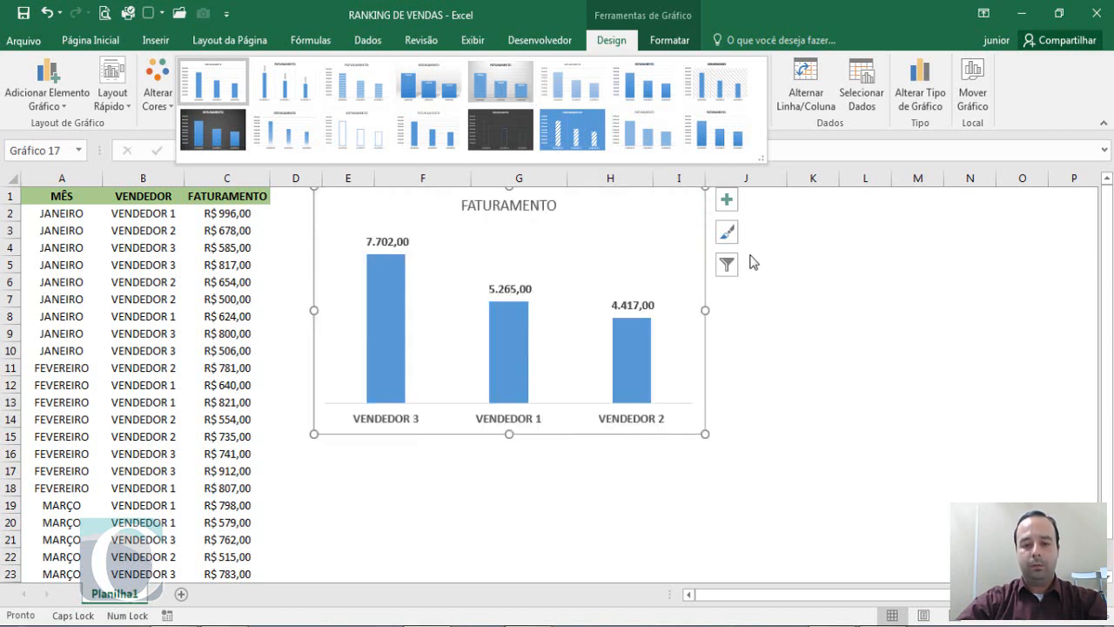
left_click(496, 87)
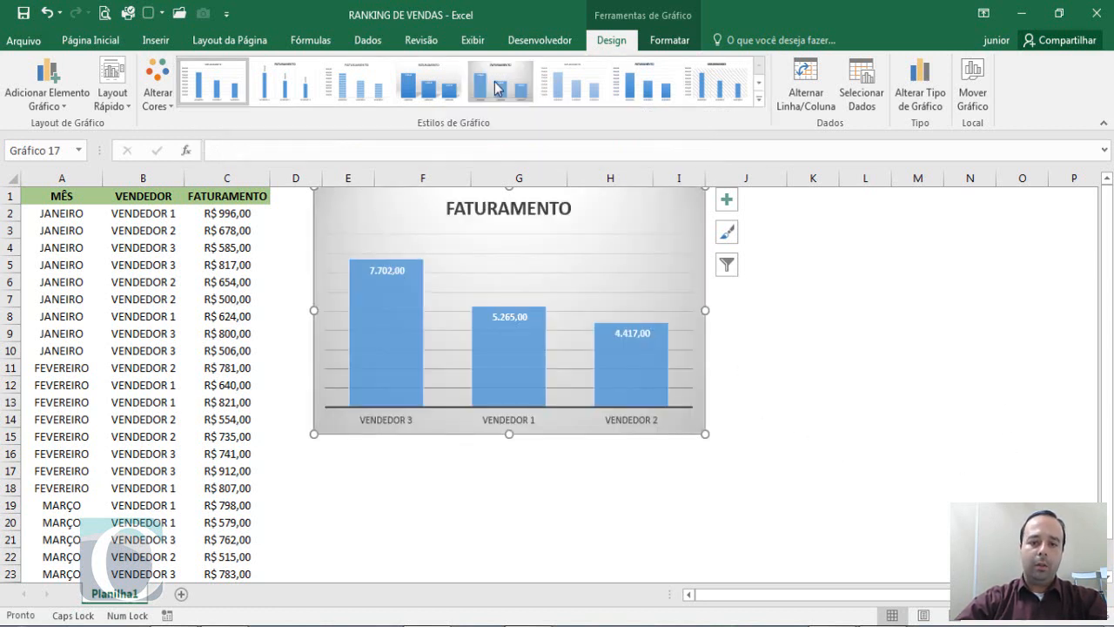
- Apply the first bevel preset as a shape effect to the FATURAMENTO columns
left_click(397, 315)
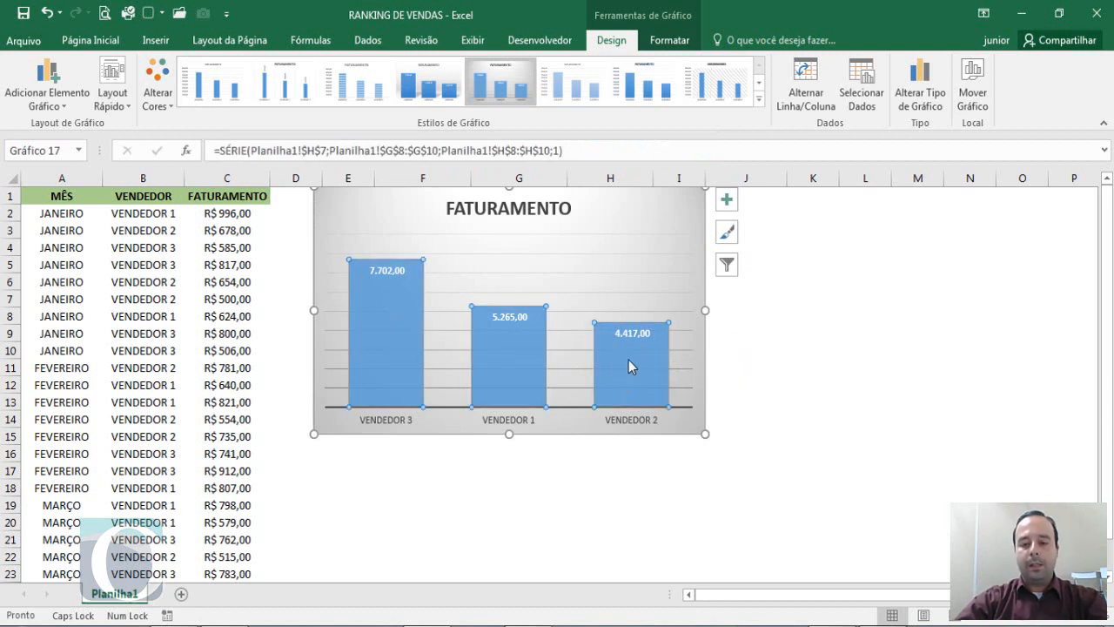
left_click(669, 42)
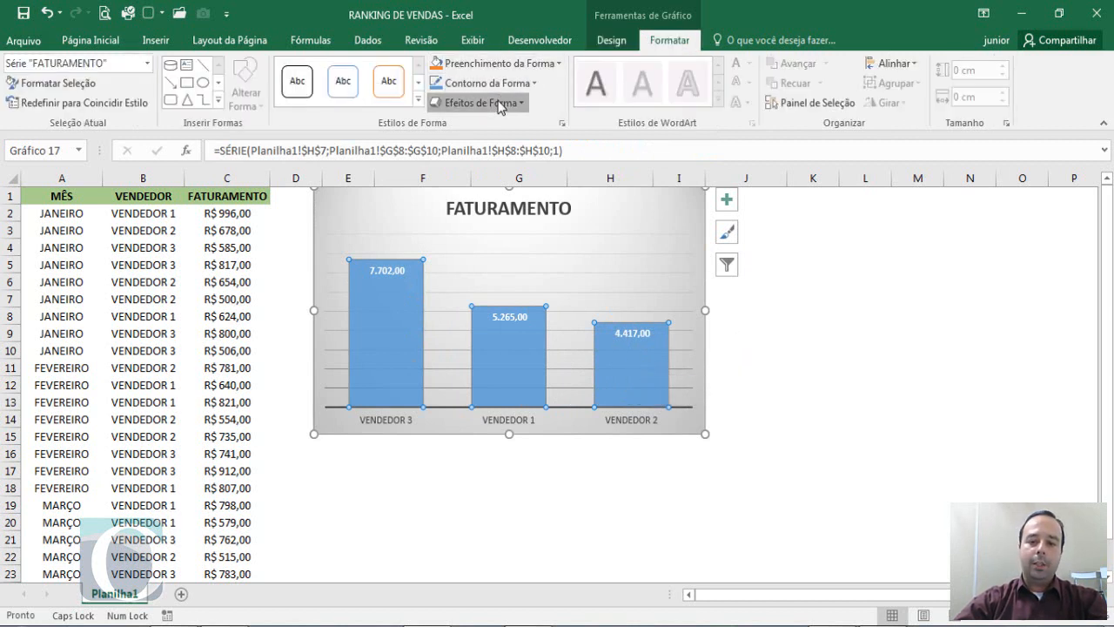
left_click(501, 104)
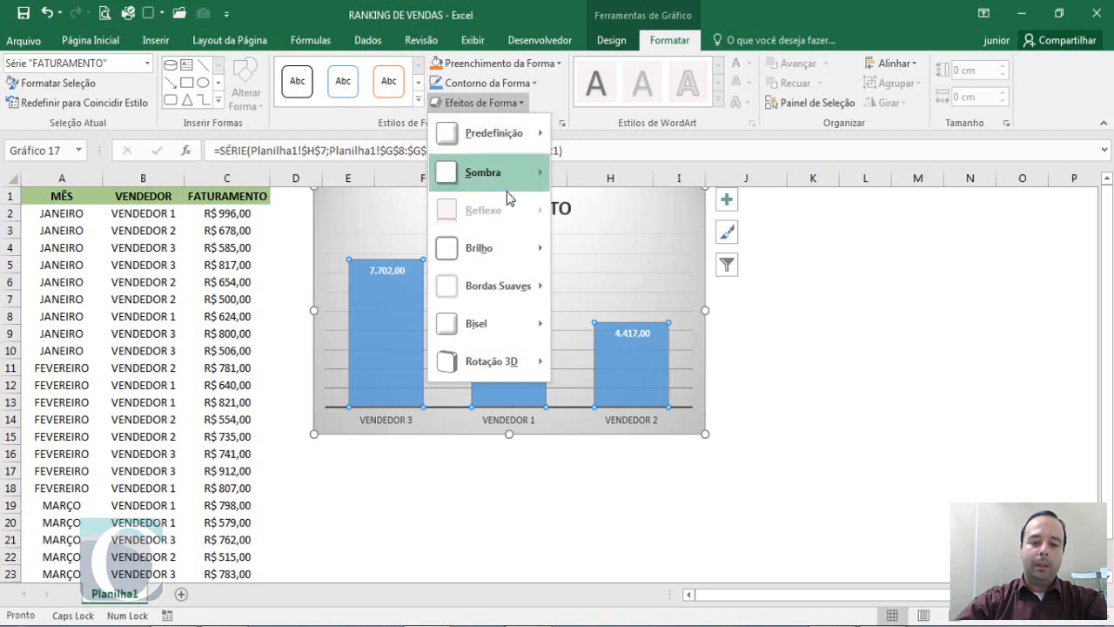
mouse_move(488, 328)
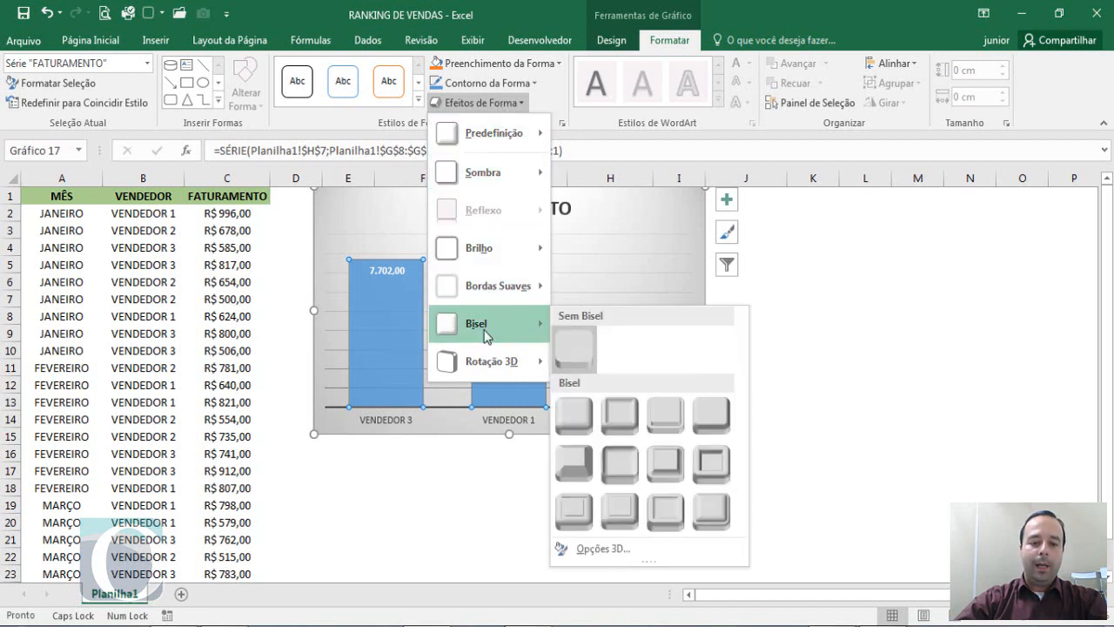
left_click(575, 418)
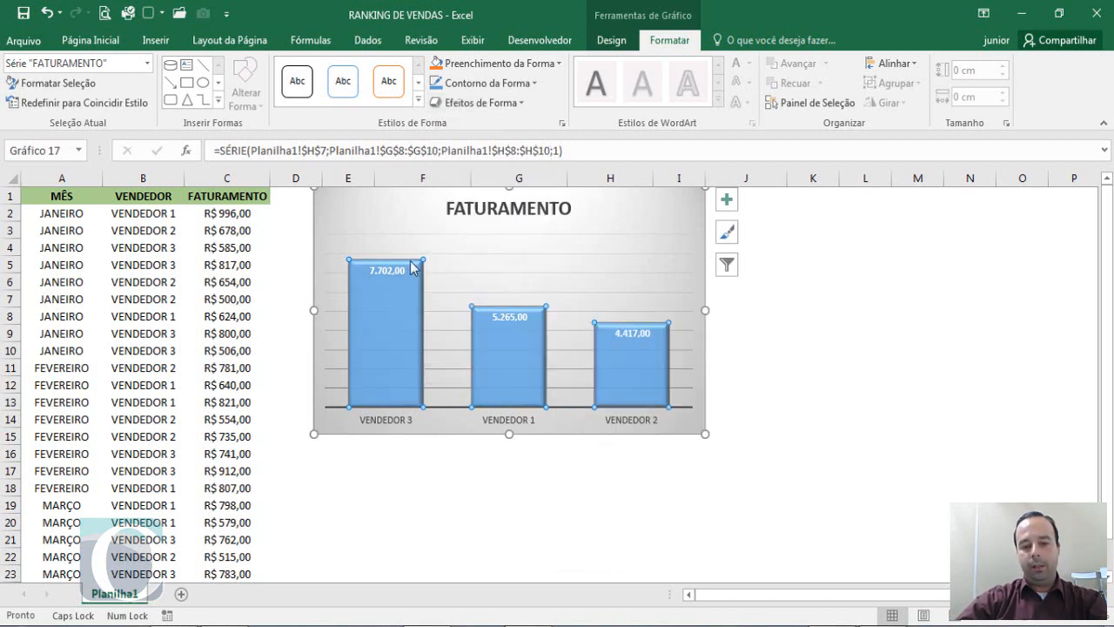
mouse_move(422, 285)
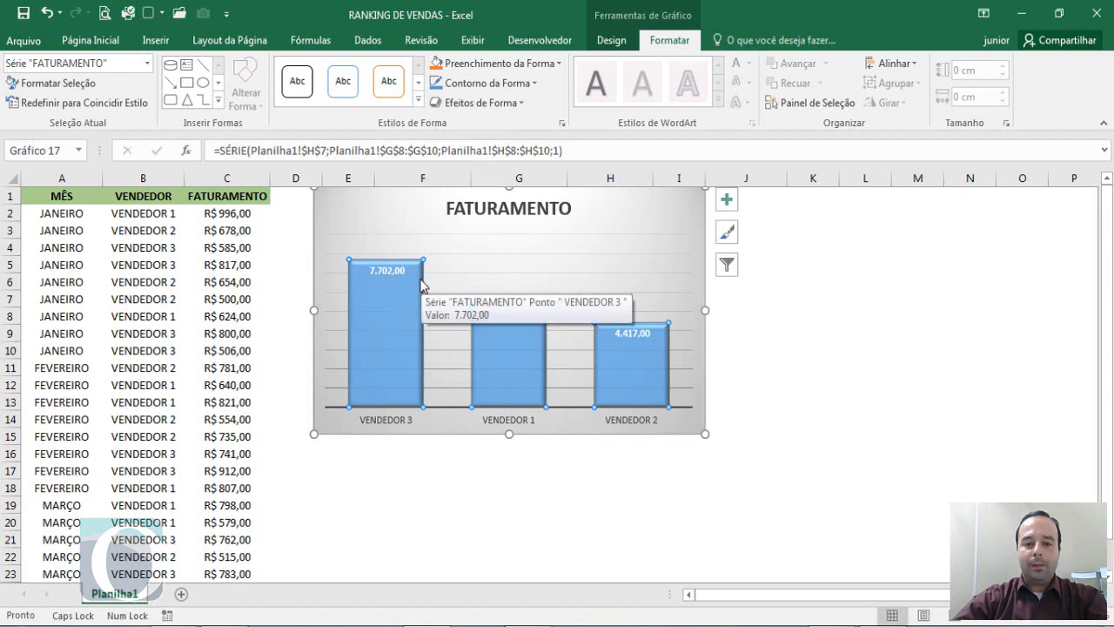
left_click(640, 489)
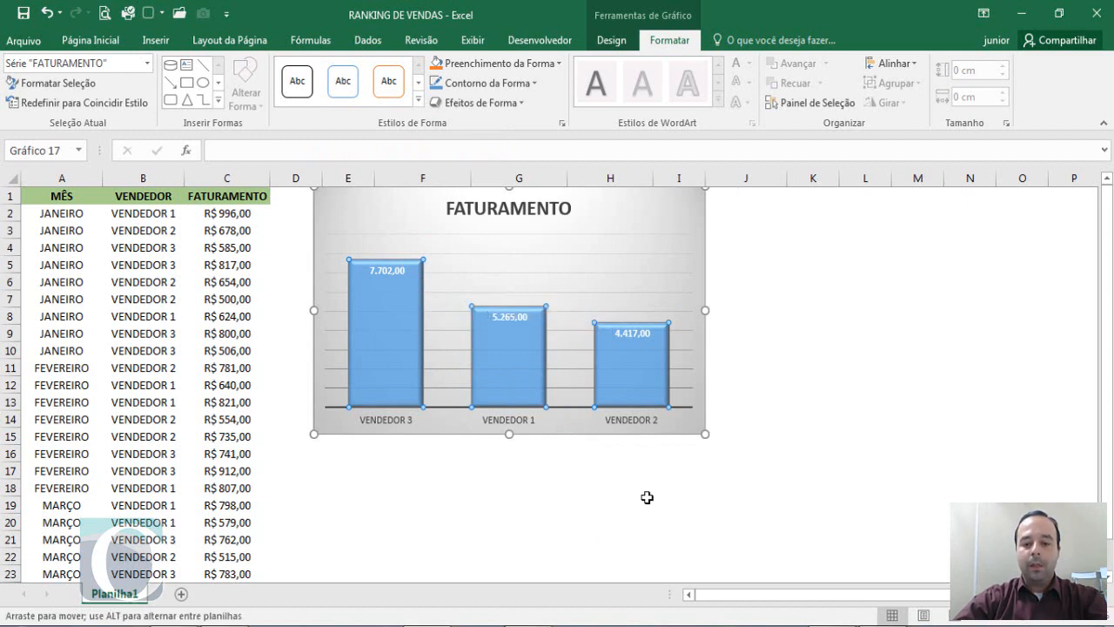
- Delete the chart's horizontal gridlines and make the seller names on the horizontal axis bold
left_click(586, 291)
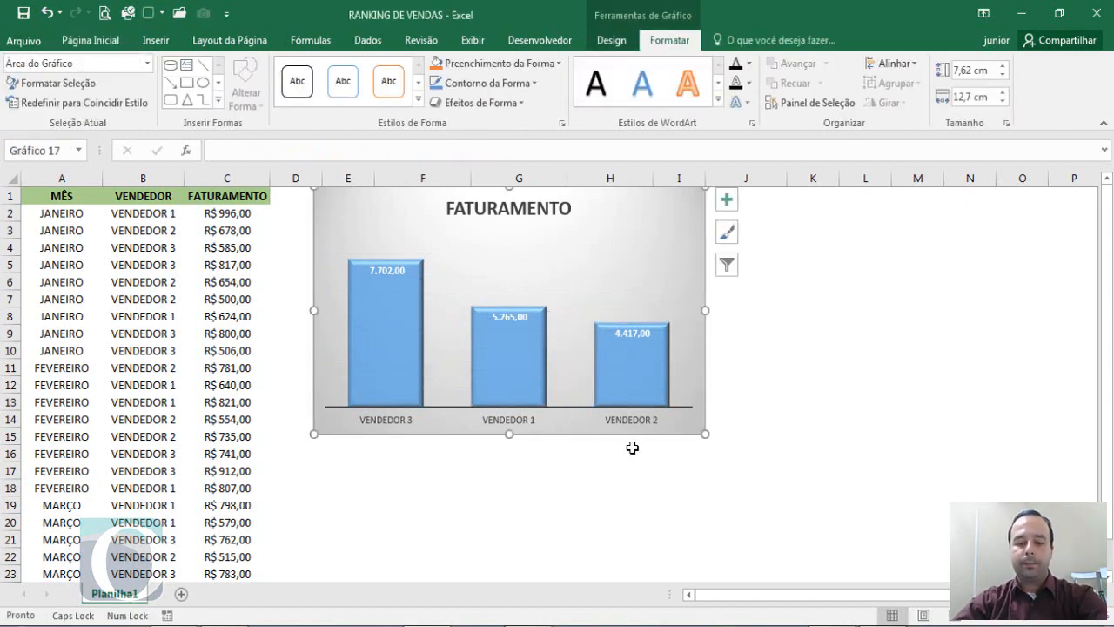
left_click(619, 484)
left_click(516, 425)
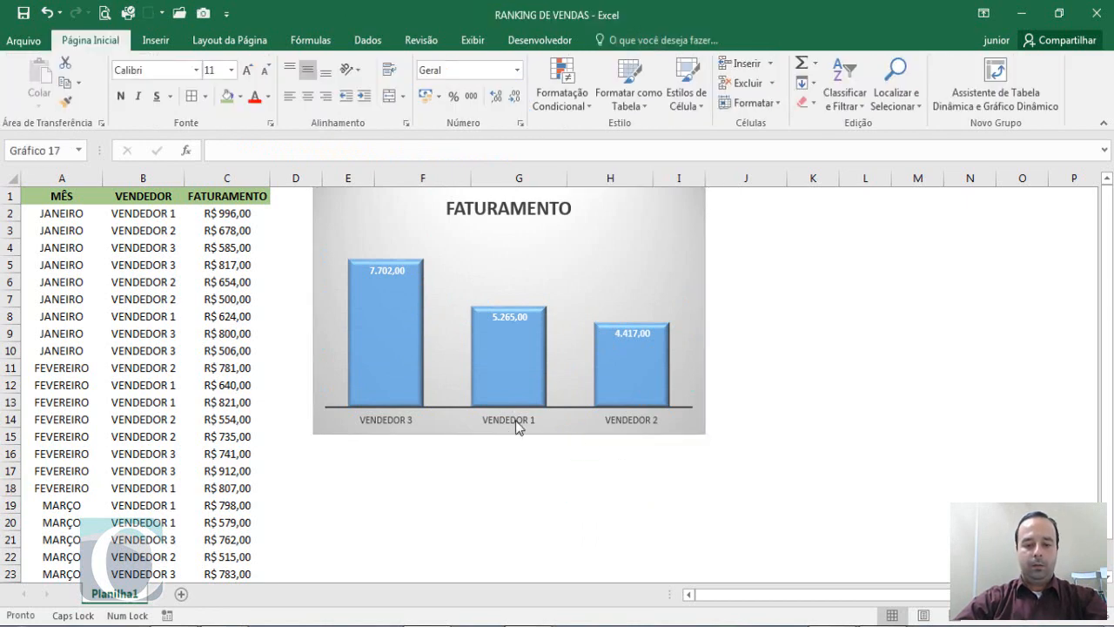
left_click(90, 40)
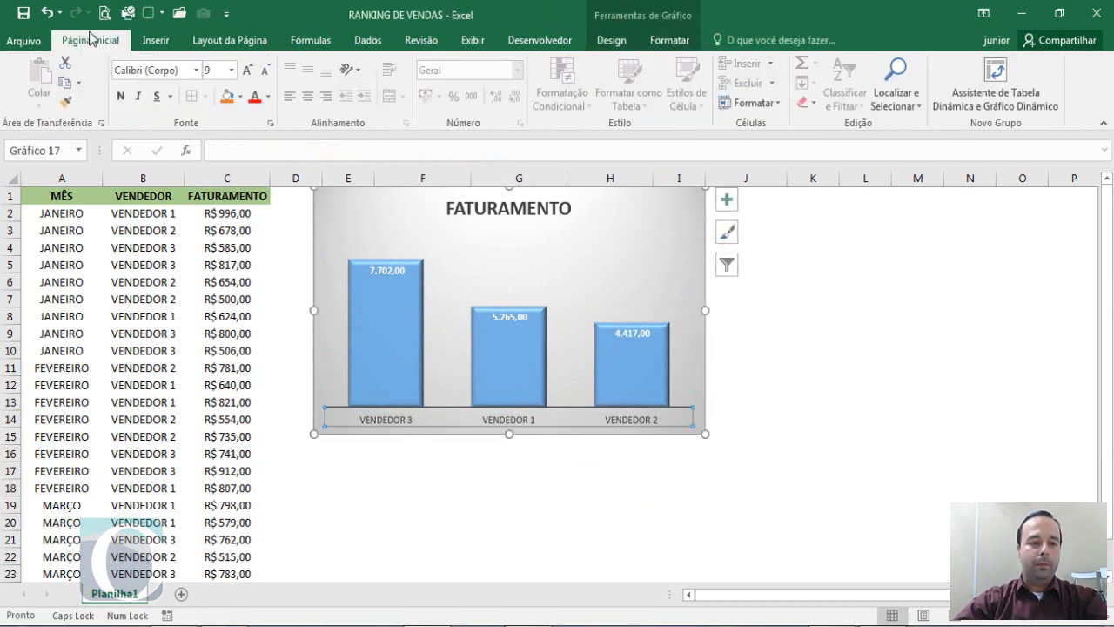
left_click(556, 497)
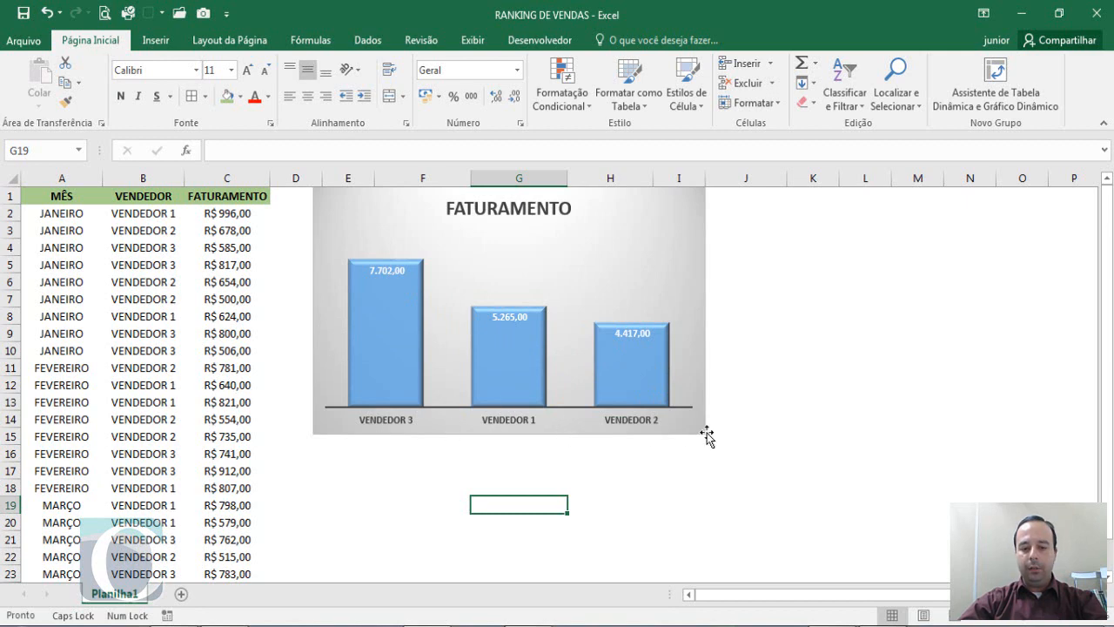
- Add a sales record in row 26 with MARÇO, VENDEDOR 1 and 1000, and check VENDEDOR 1's column in the chart
scroll(228, 392, "down", 1)
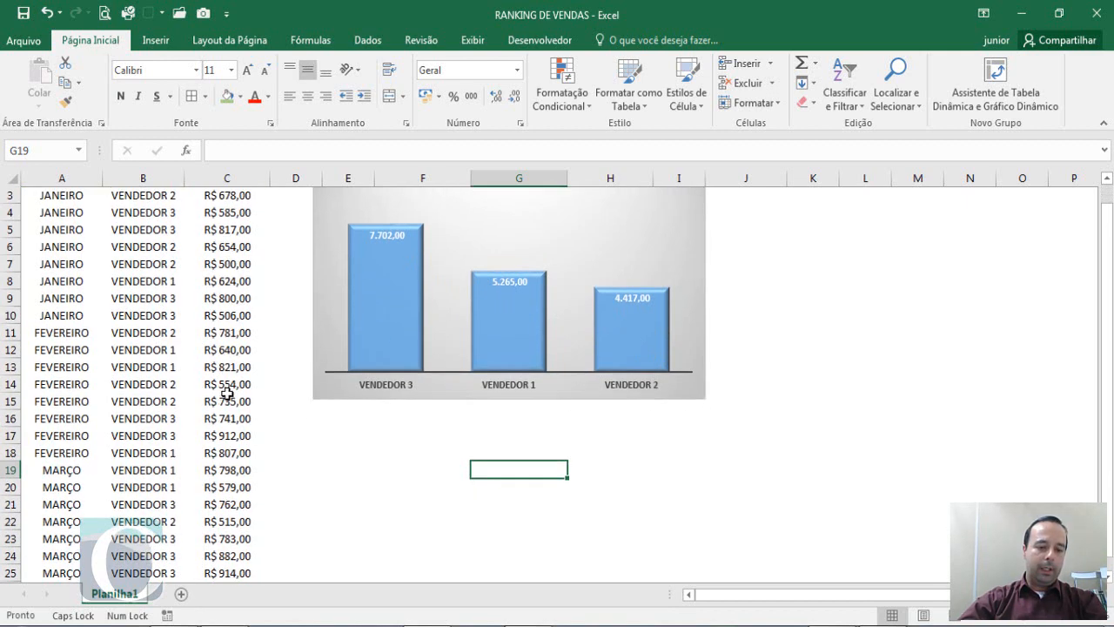
scroll(228, 391, "down", 3)
left_click(77, 455)
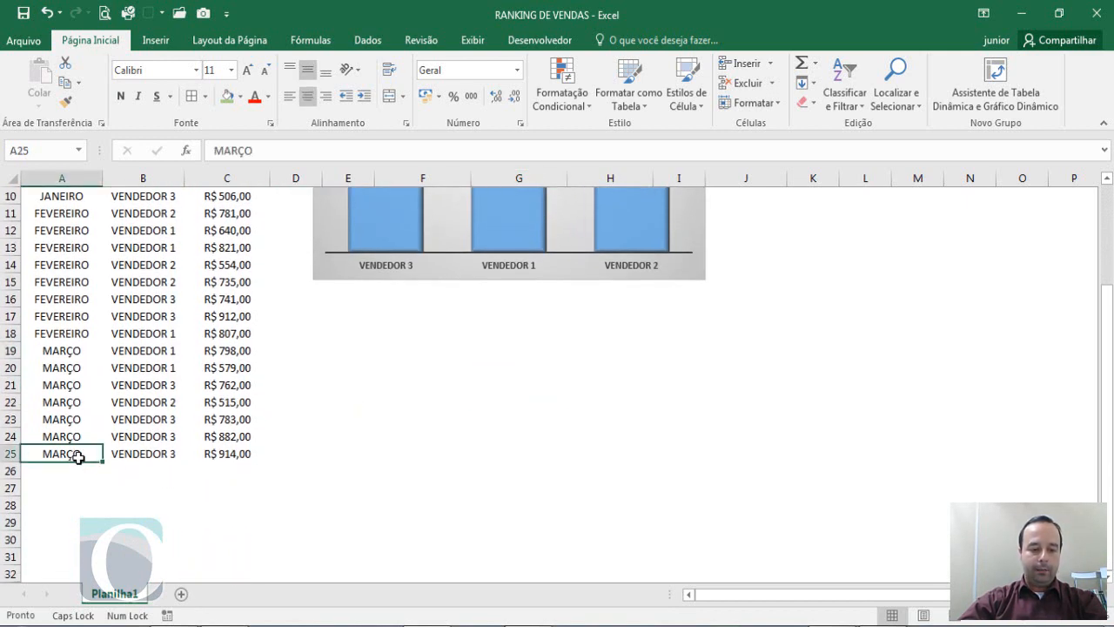
left_click(69, 468)
type("MARÇO")
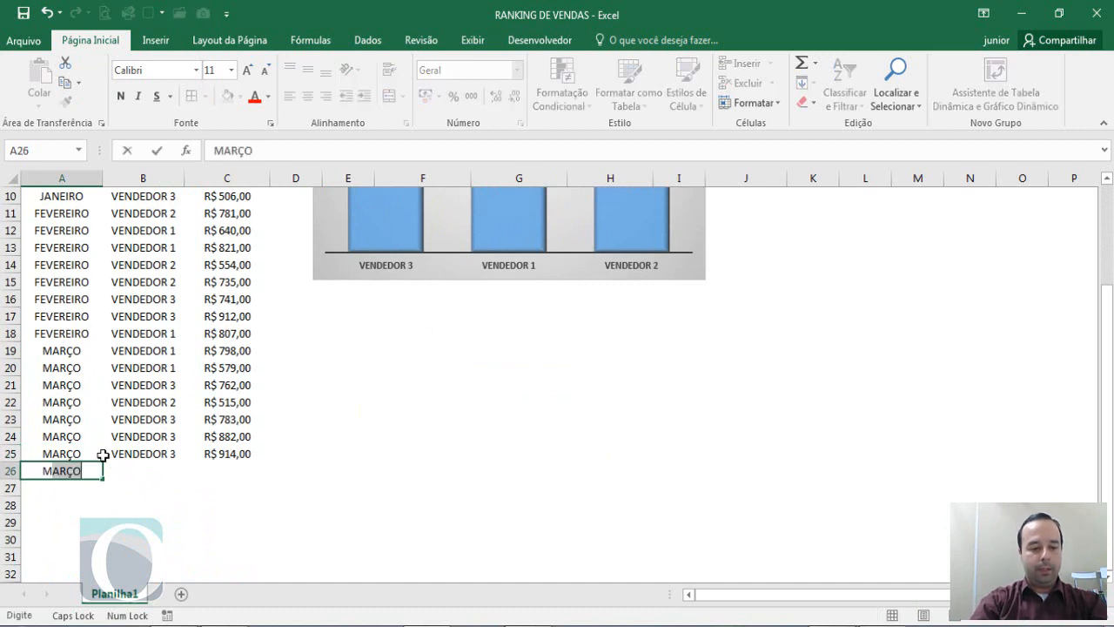
key("Tab")
type("VE")
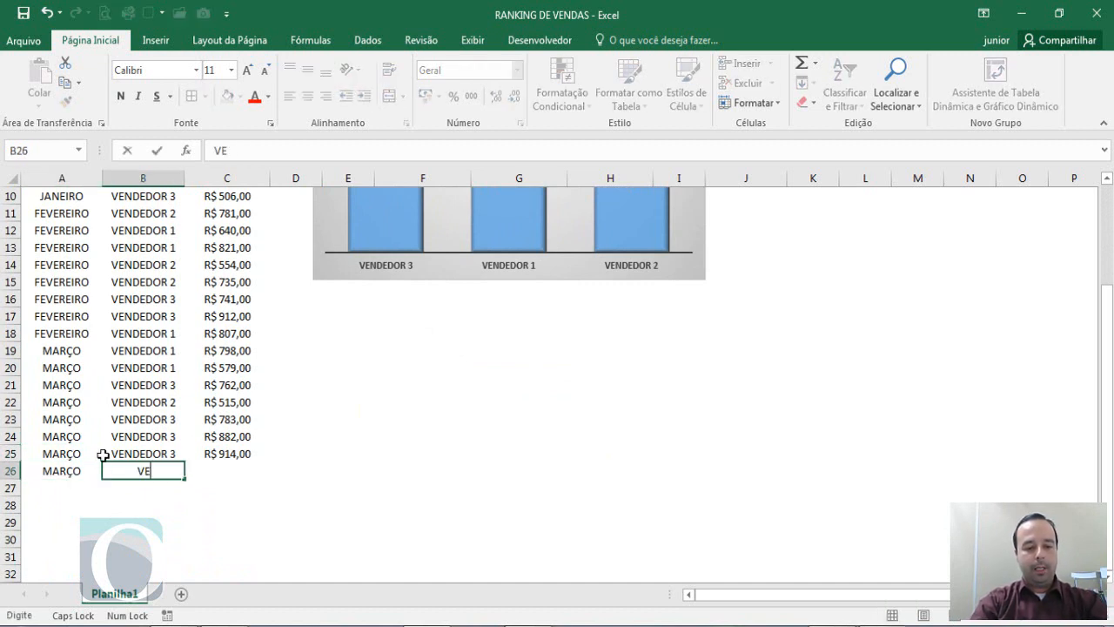
type("NDEDOR 1")
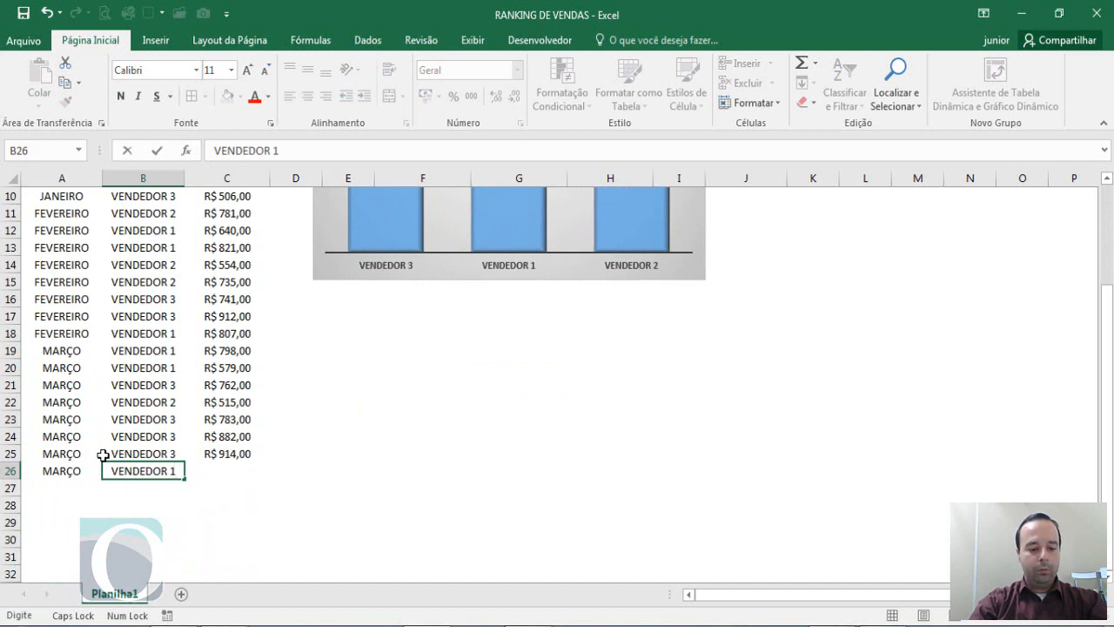
key("Tab")
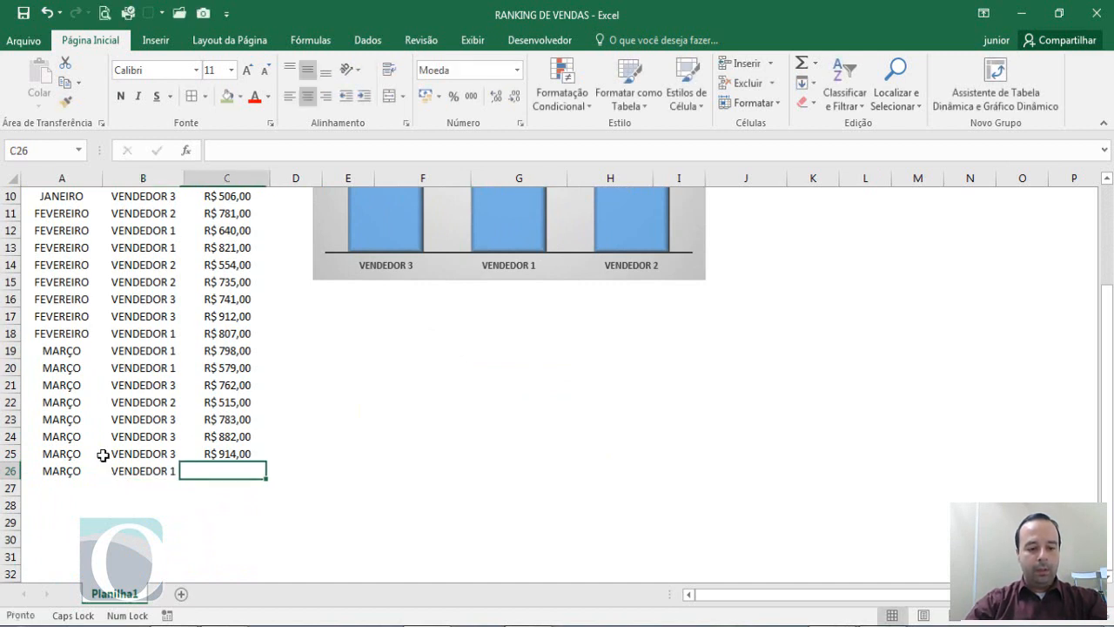
type("1000")
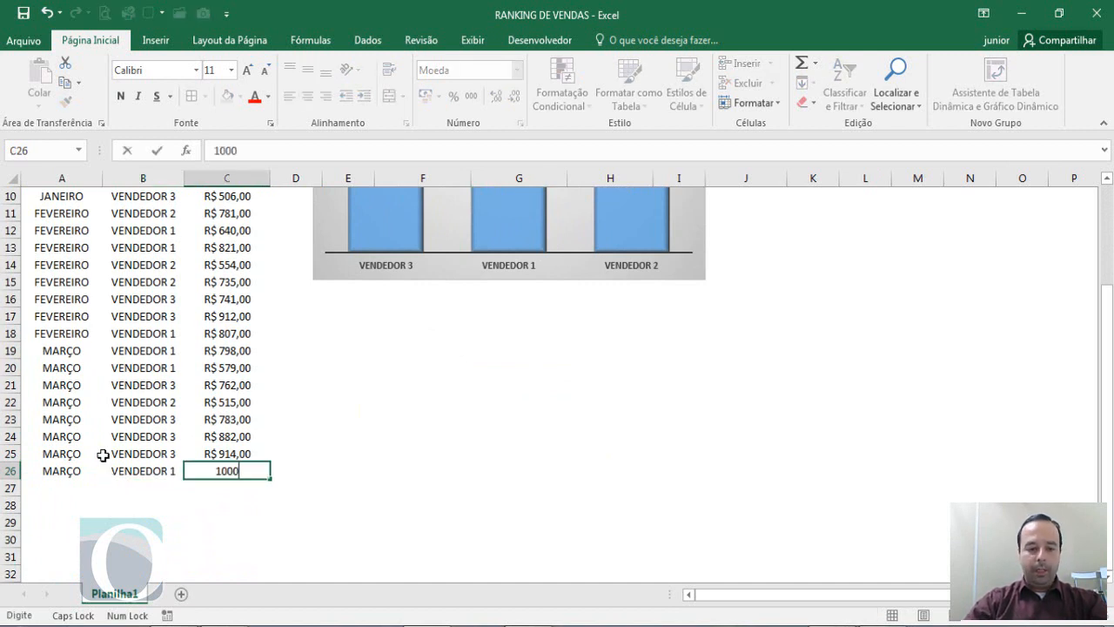
scroll(261, 531, "up", 1)
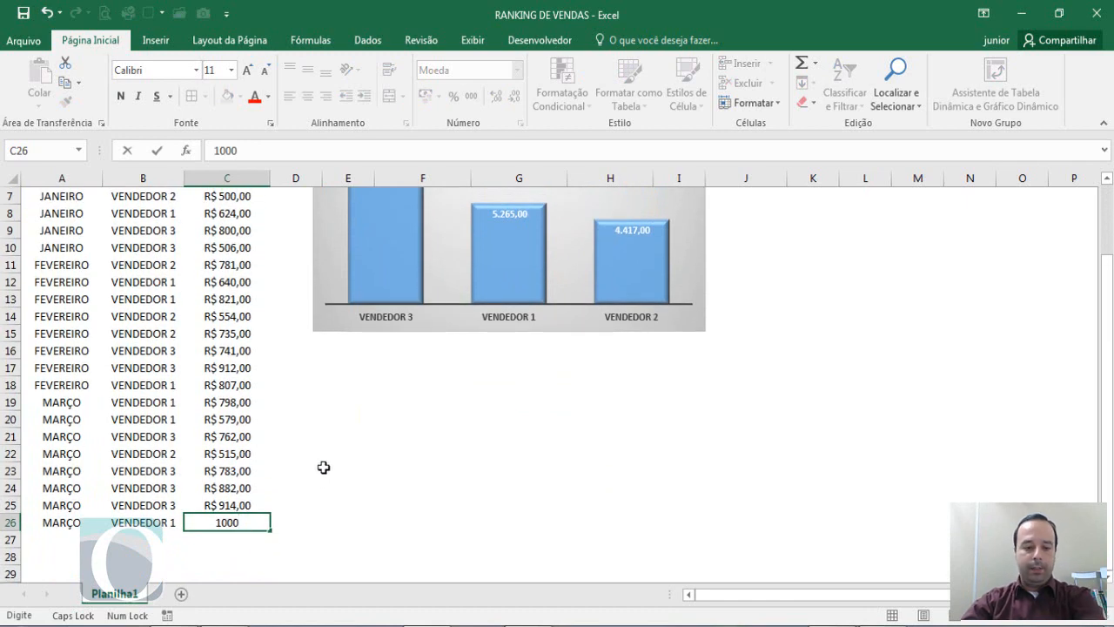
key("Return")
scroll(533, 240, "up", 1)
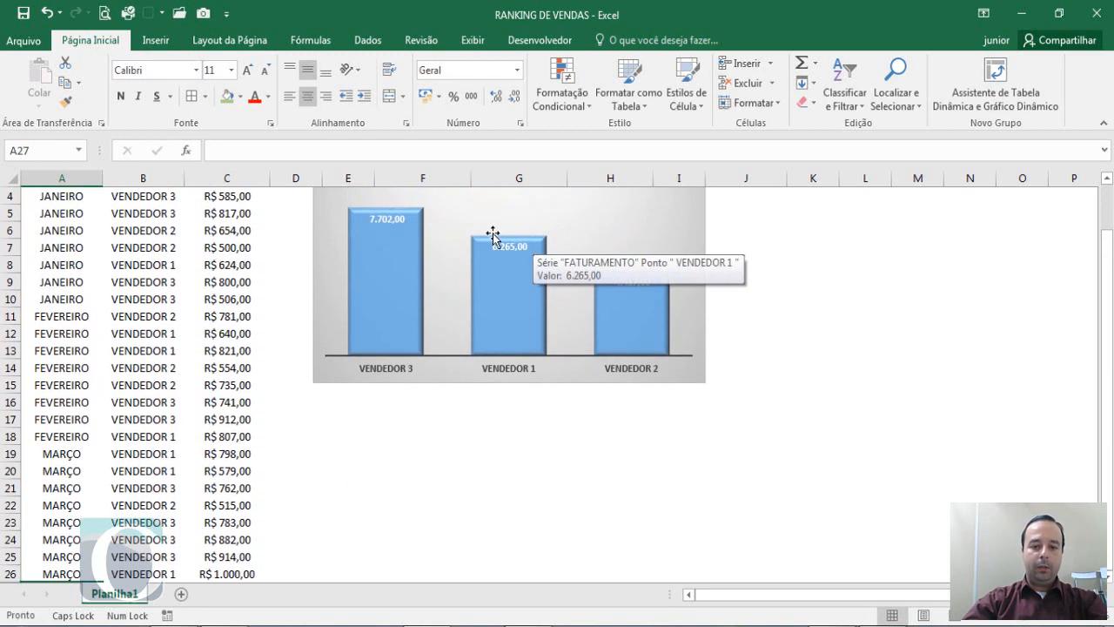
mouse_move(528, 265)
- Set VENDEDOR 1's March revenue in C26 to 3000 and check the seller order in the chart
scroll(241, 497, "down", 2)
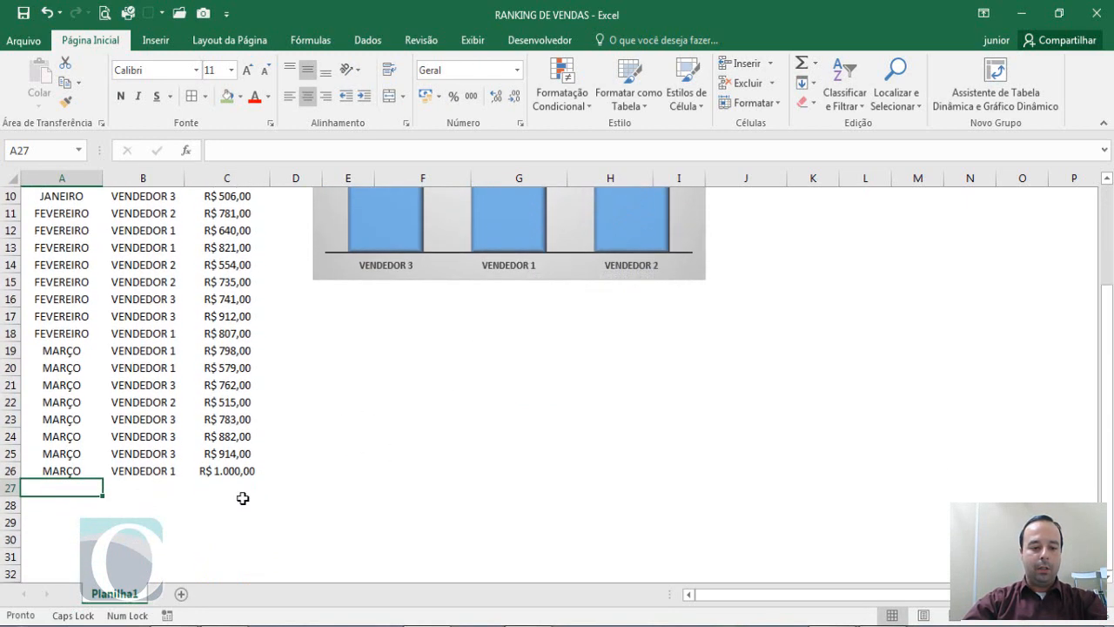
left_click(241, 469)
double_click(225, 471)
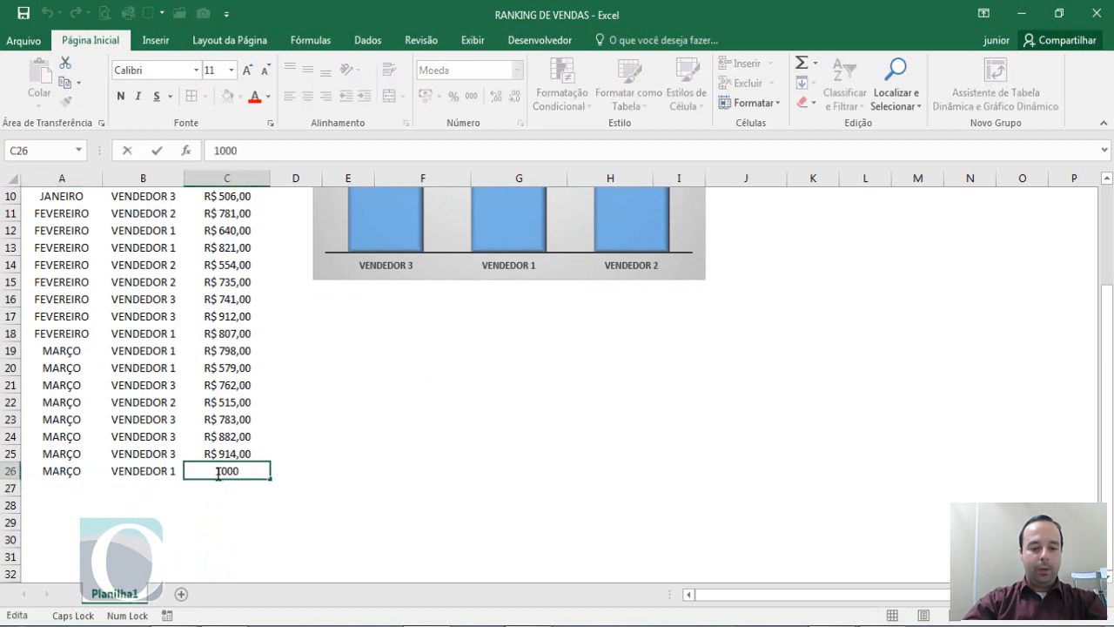
double_click(223, 471)
type("3")
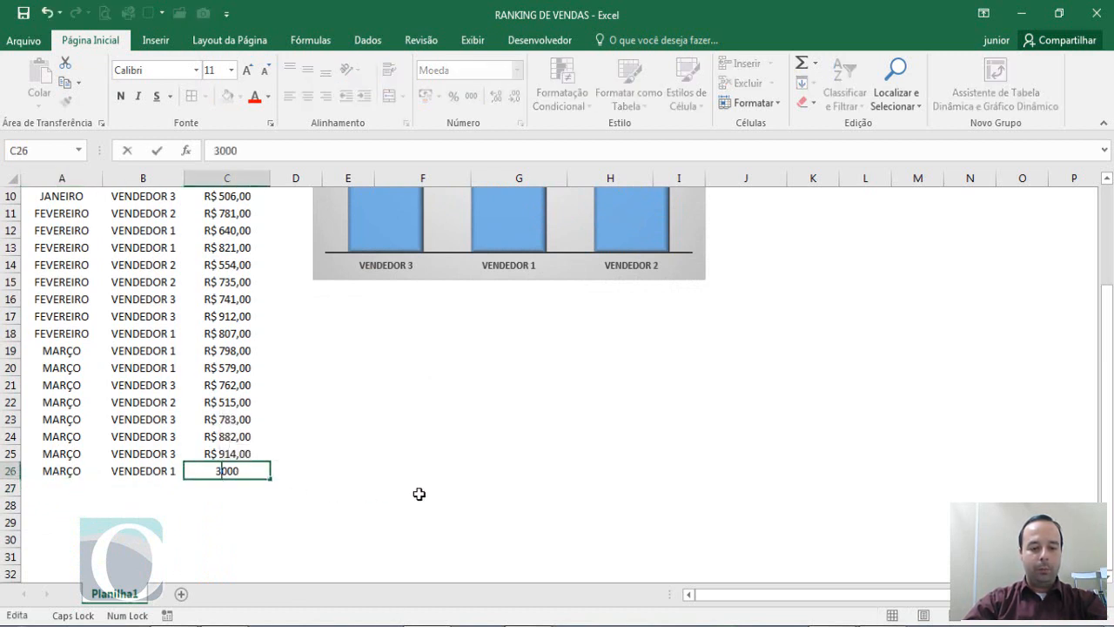
key("Return")
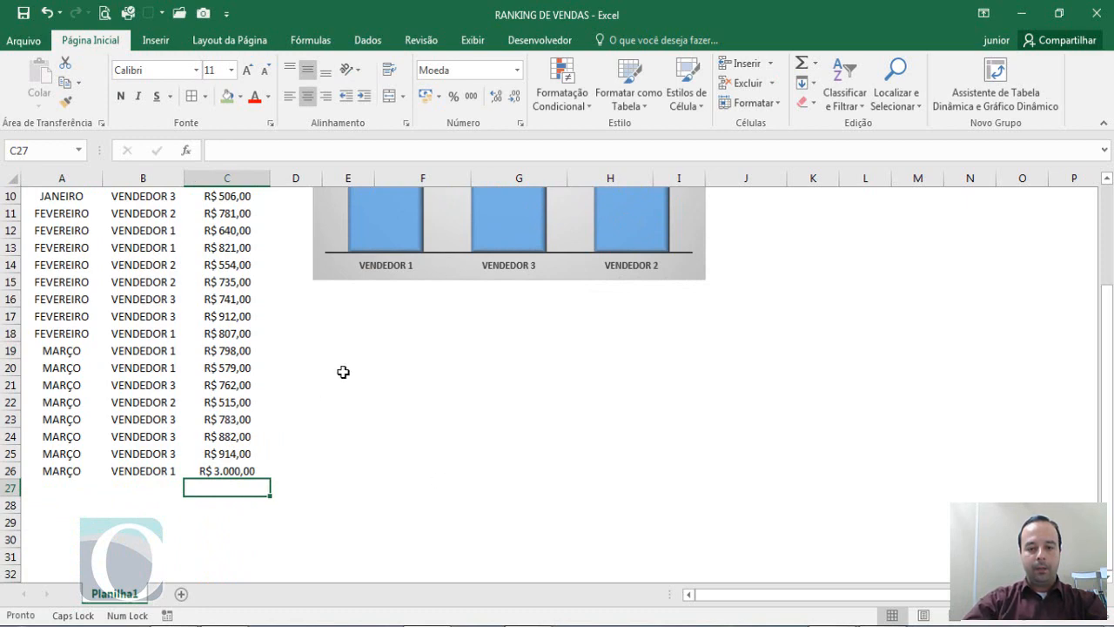
scroll(426, 298, "up", 3)
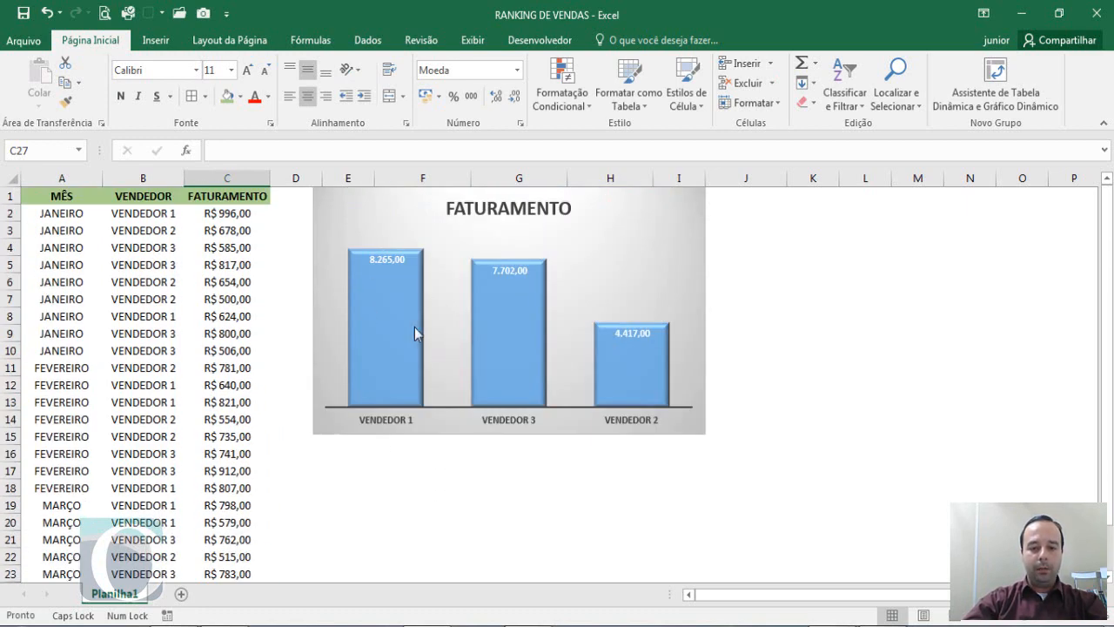
mouse_move(404, 302)
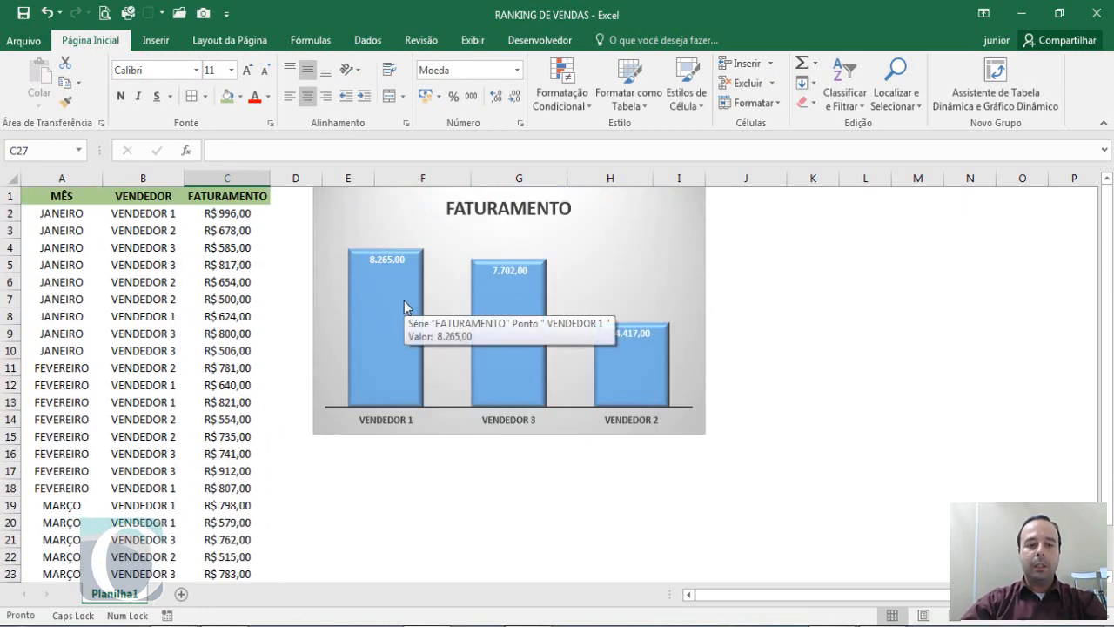